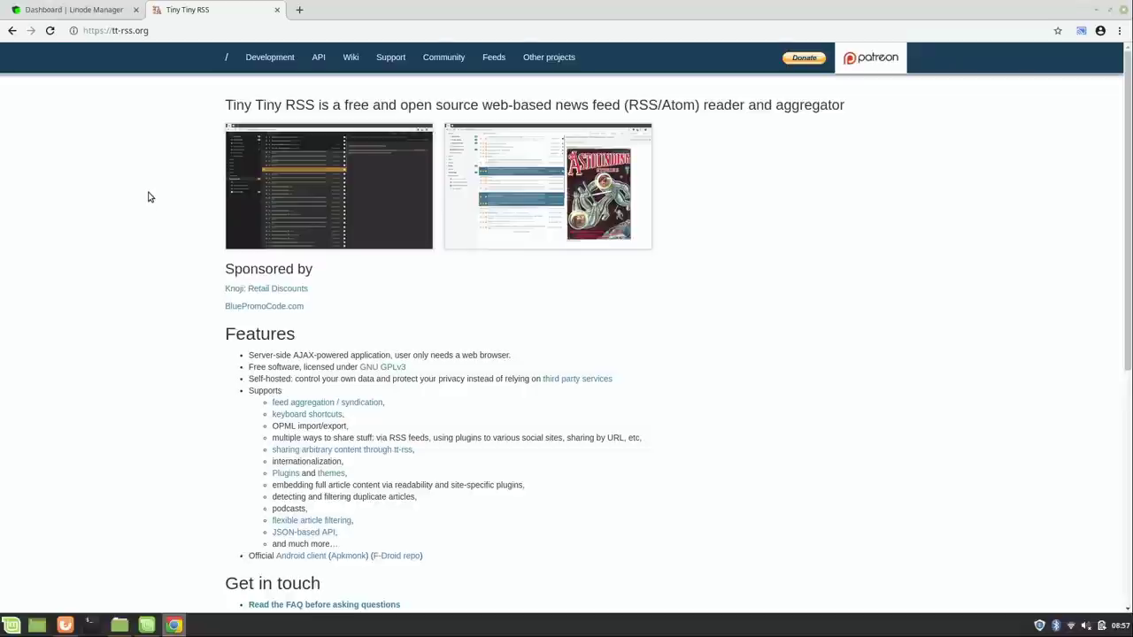
Go to the Linode Manager dashboard and open the Create menu of new resources
scroll(149, 195, "down", 2)
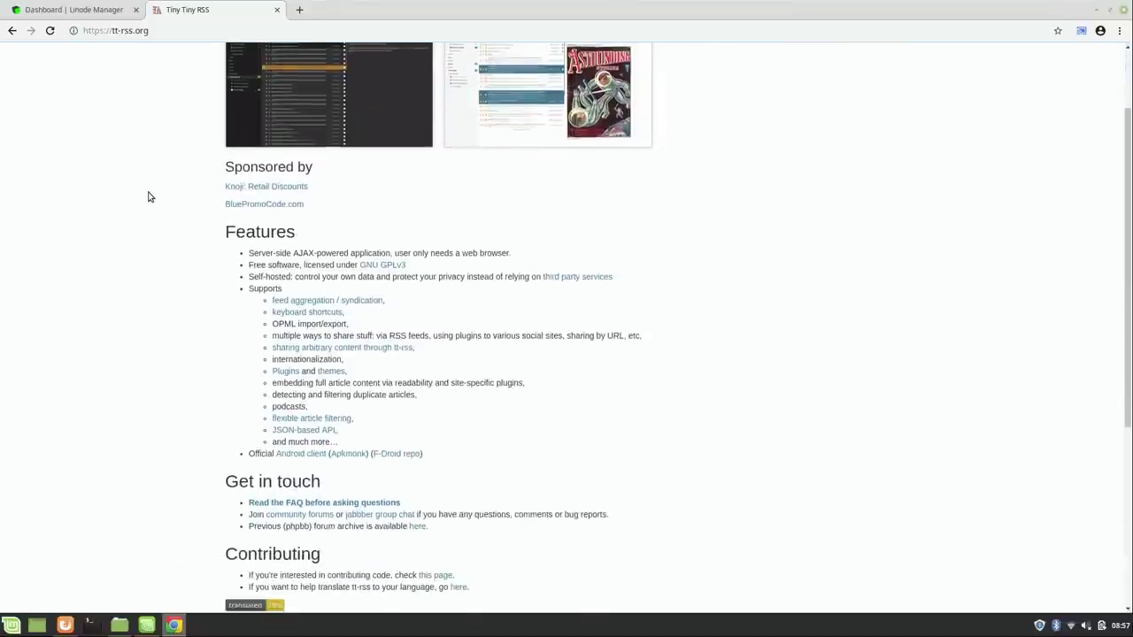
scroll(146, 215, "up", 1)
scroll(146, 228, "up", 1)
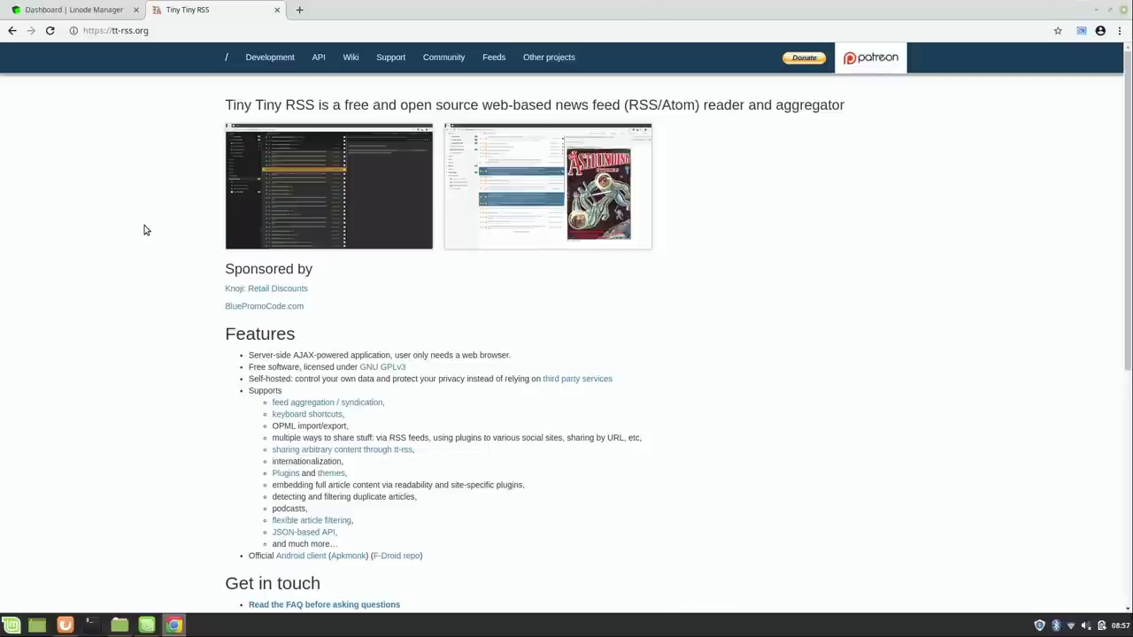
left_click(99, 10)
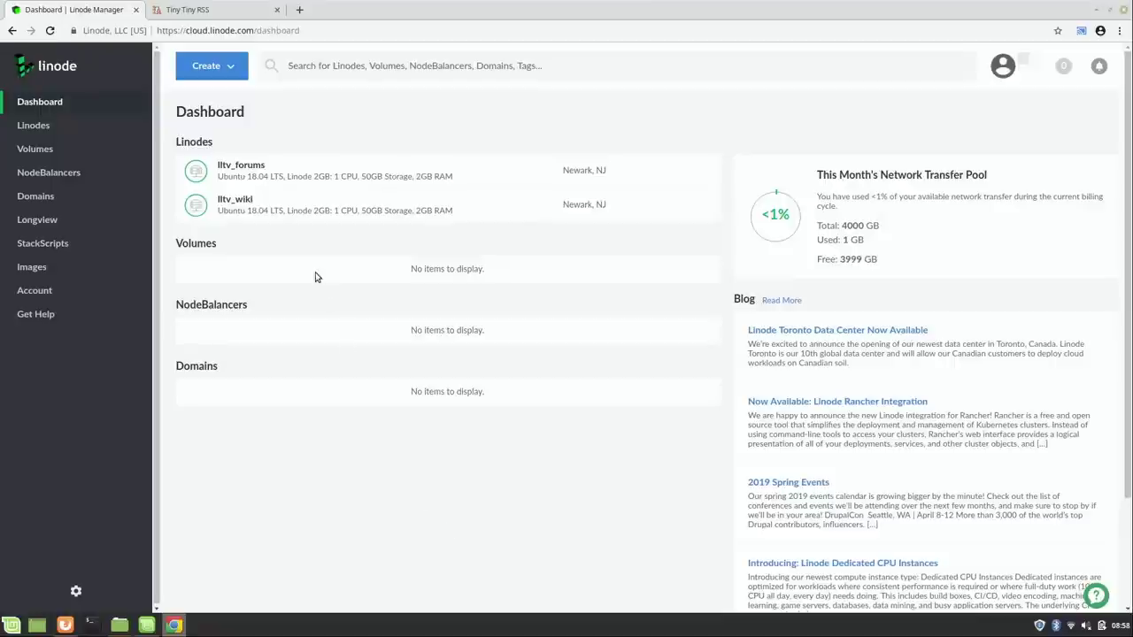
left_click(204, 69)
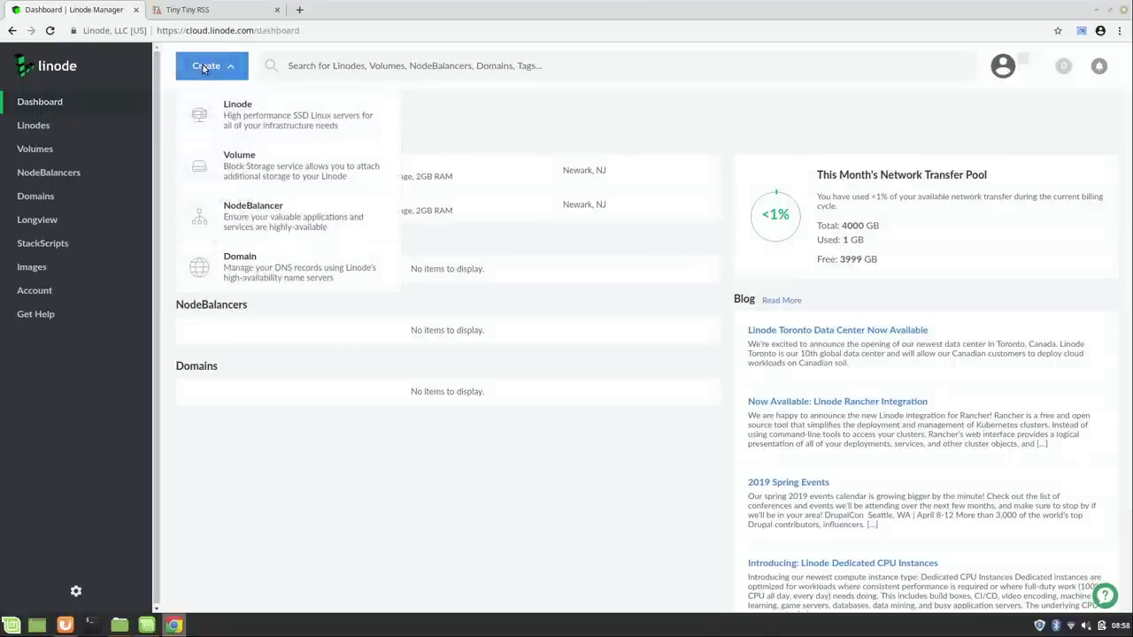
Start a new Linode from the Create menu and pick Arch Linux as its distribution
left_click(255, 119)
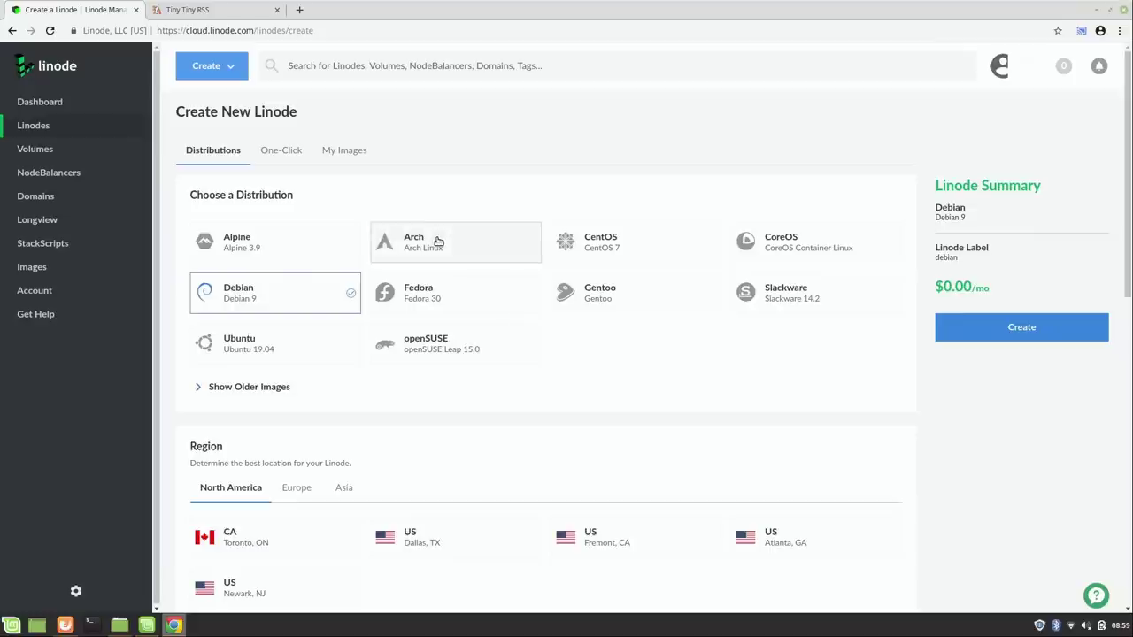
left_click(438, 241)
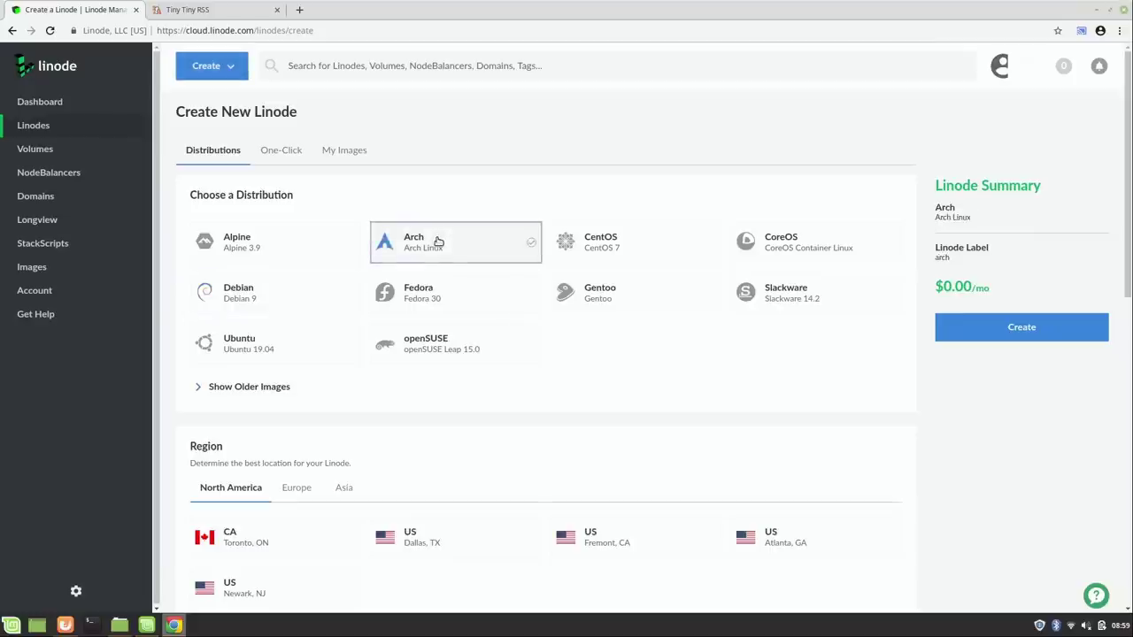
scroll(430, 255, "down", 3)
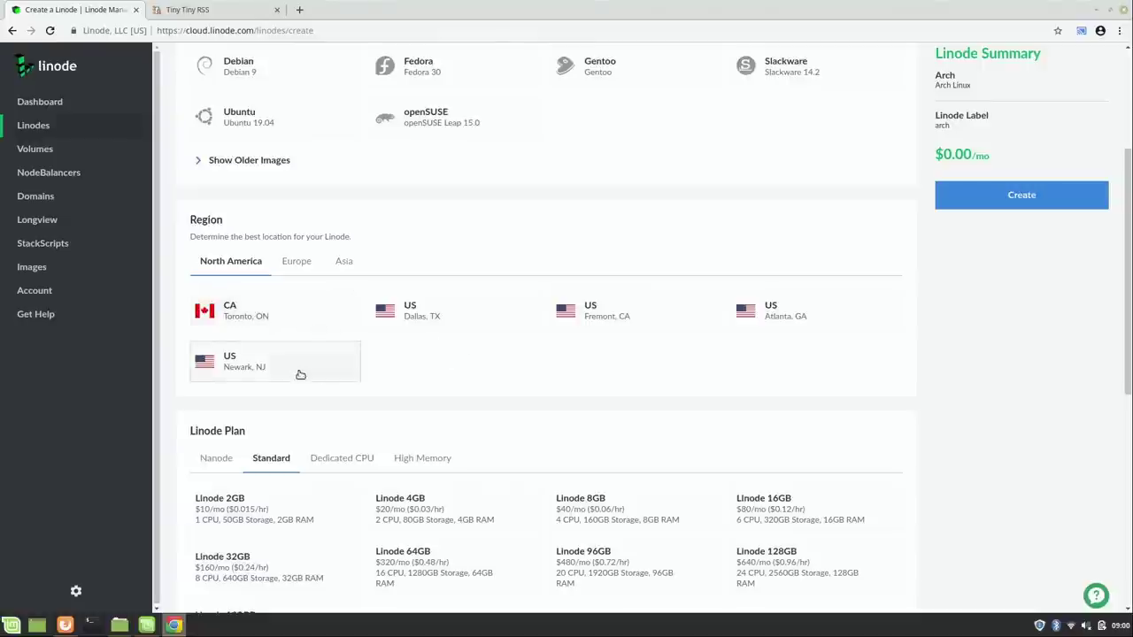
Choose the Newark, NJ region after browsing the Europe and Asia regions, then view High Memory plans
left_click(262, 363)
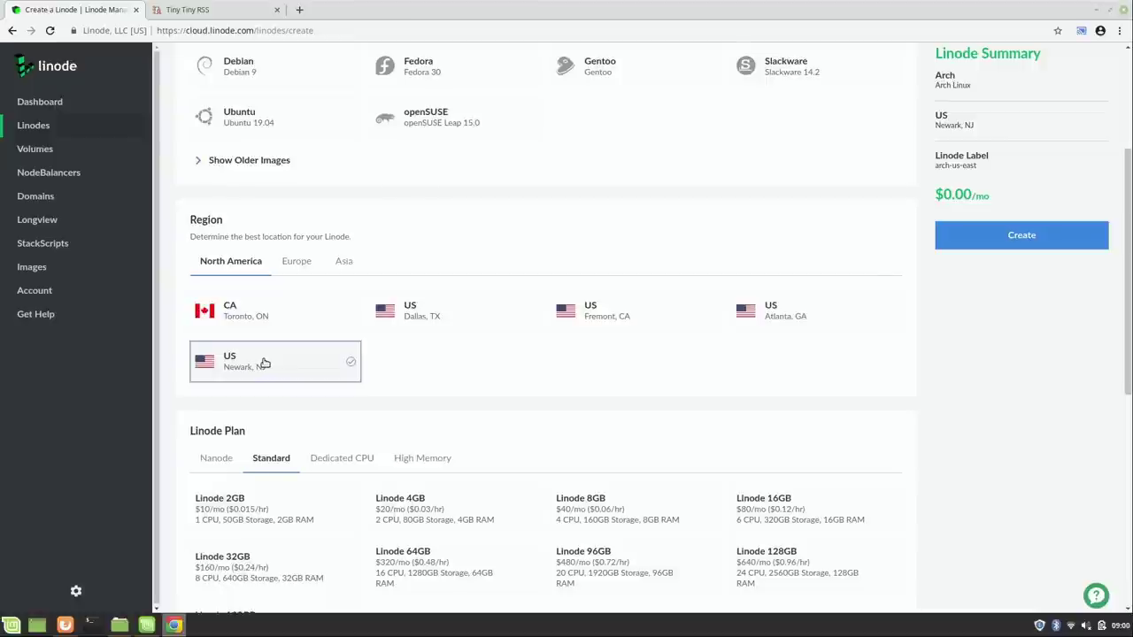
left_click(299, 265)
left_click(345, 264)
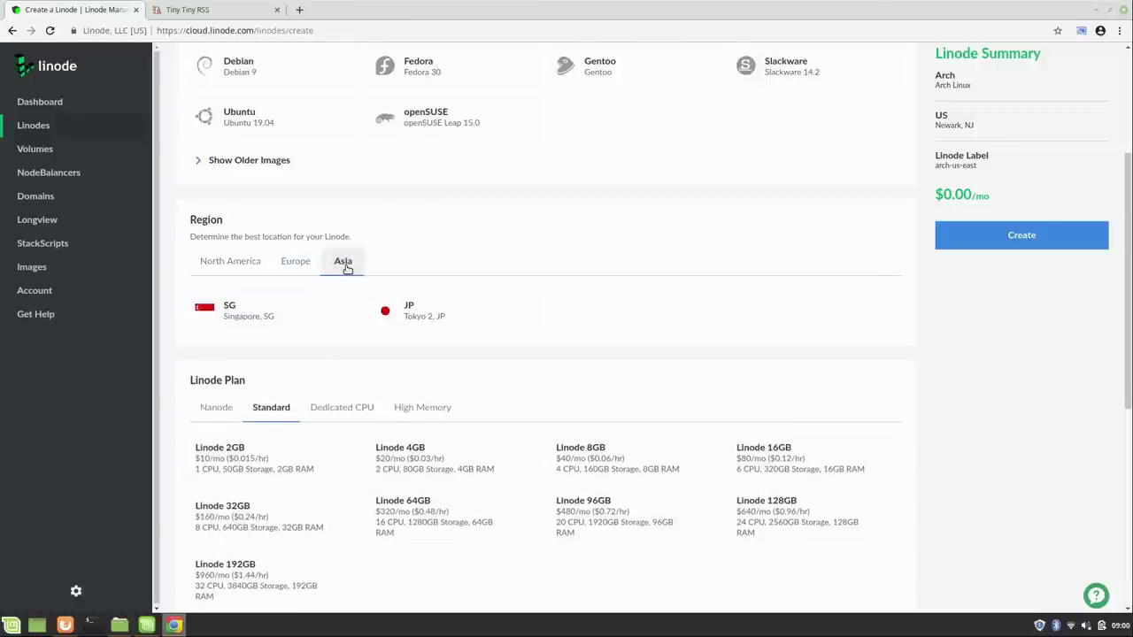
left_click(297, 270)
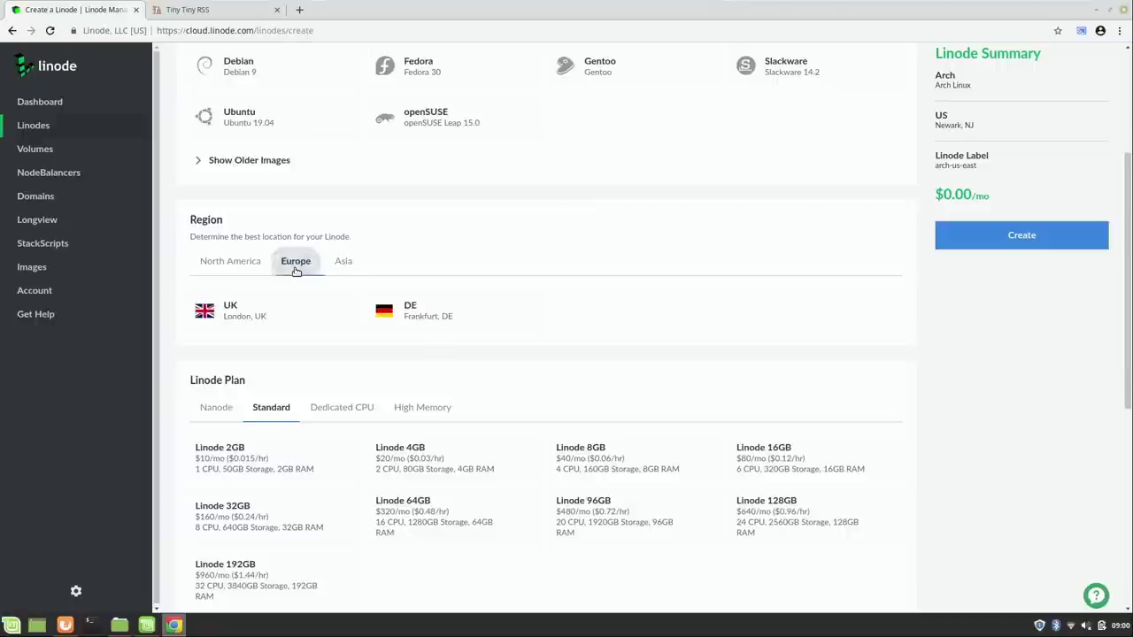
left_click(237, 261)
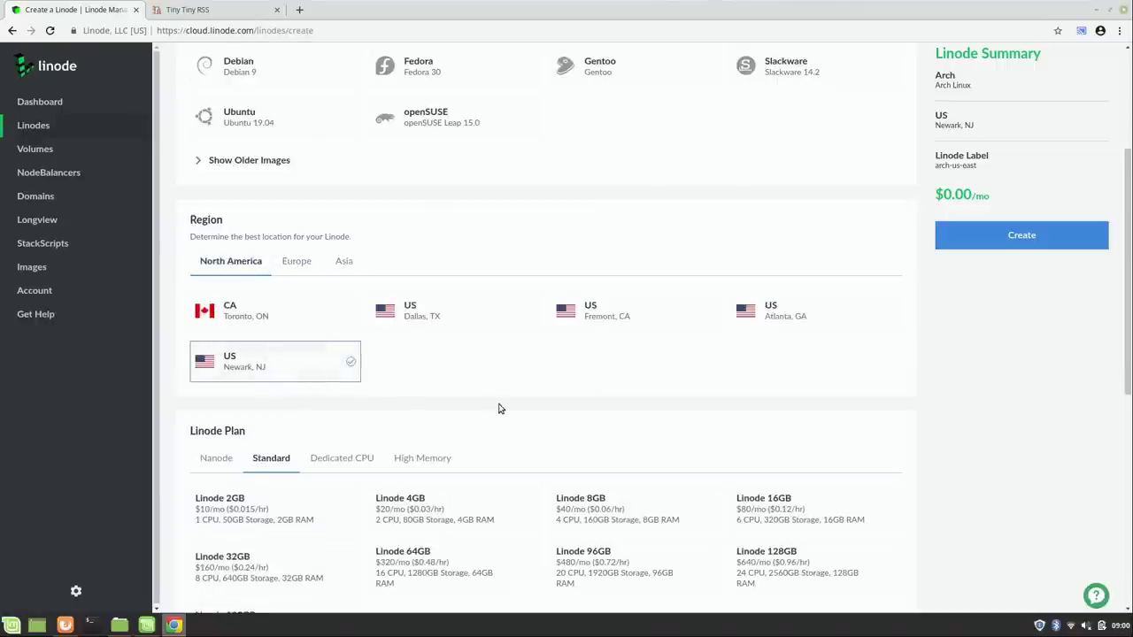
scroll(500, 408, "down", 3)
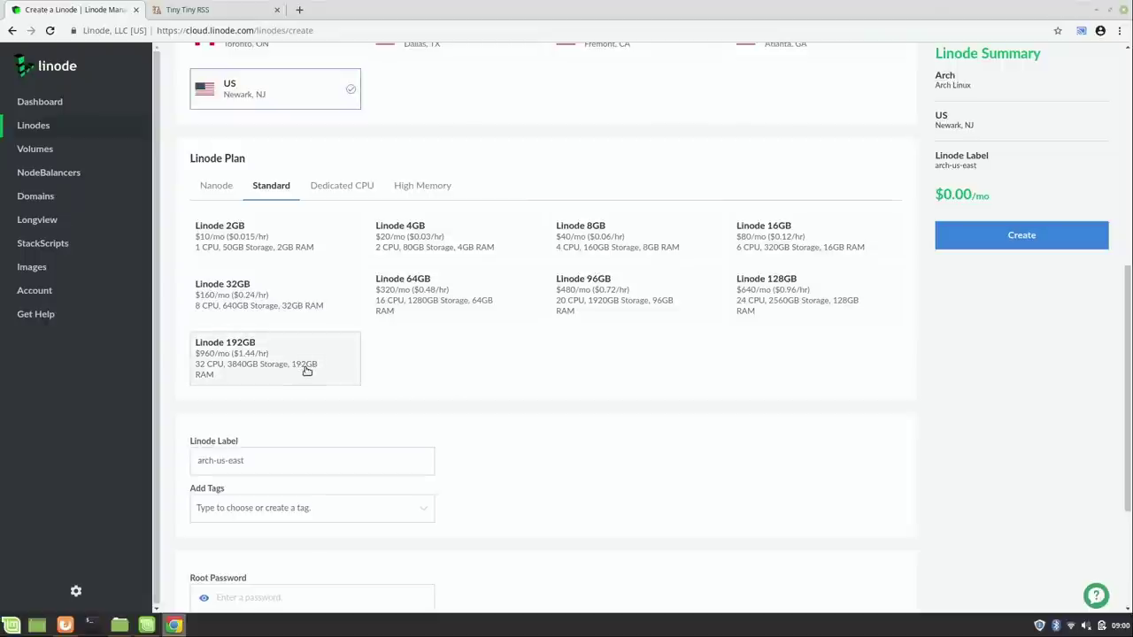
left_click(450, 185)
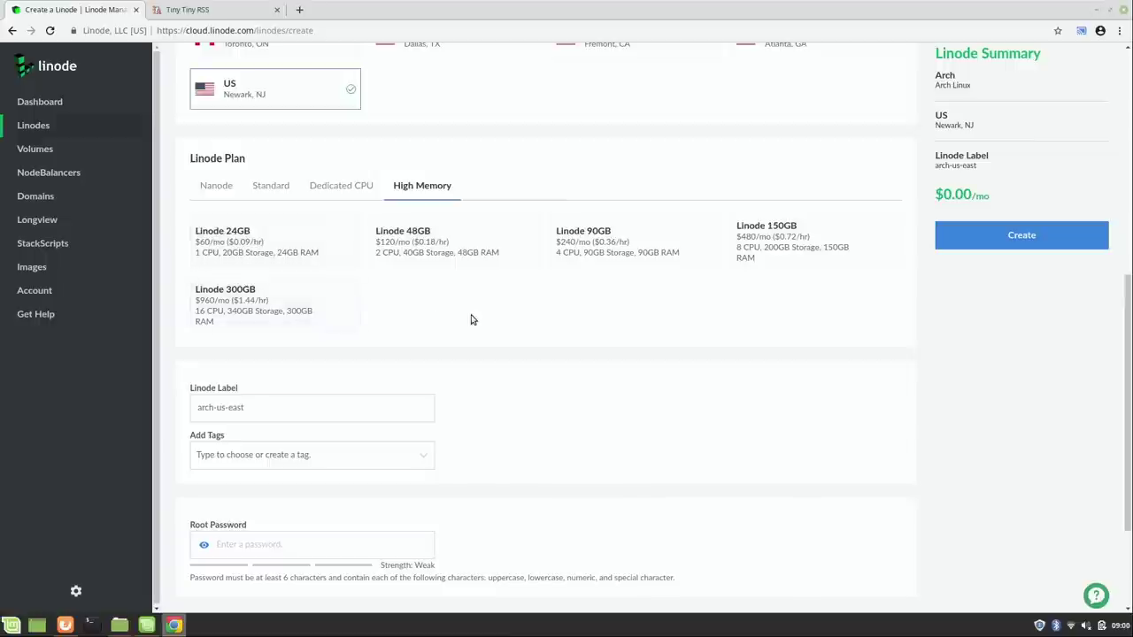
Pick the Nanode 1GB plan, bringing the total with backups to $7.00/mo
left_click(222, 186)
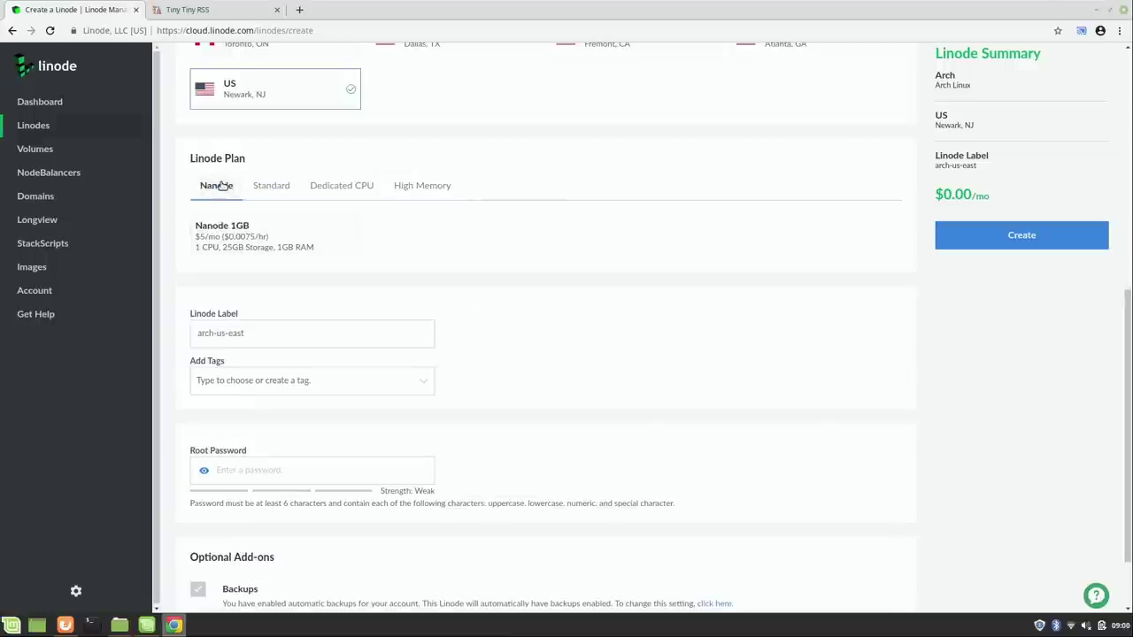
left_click(257, 245)
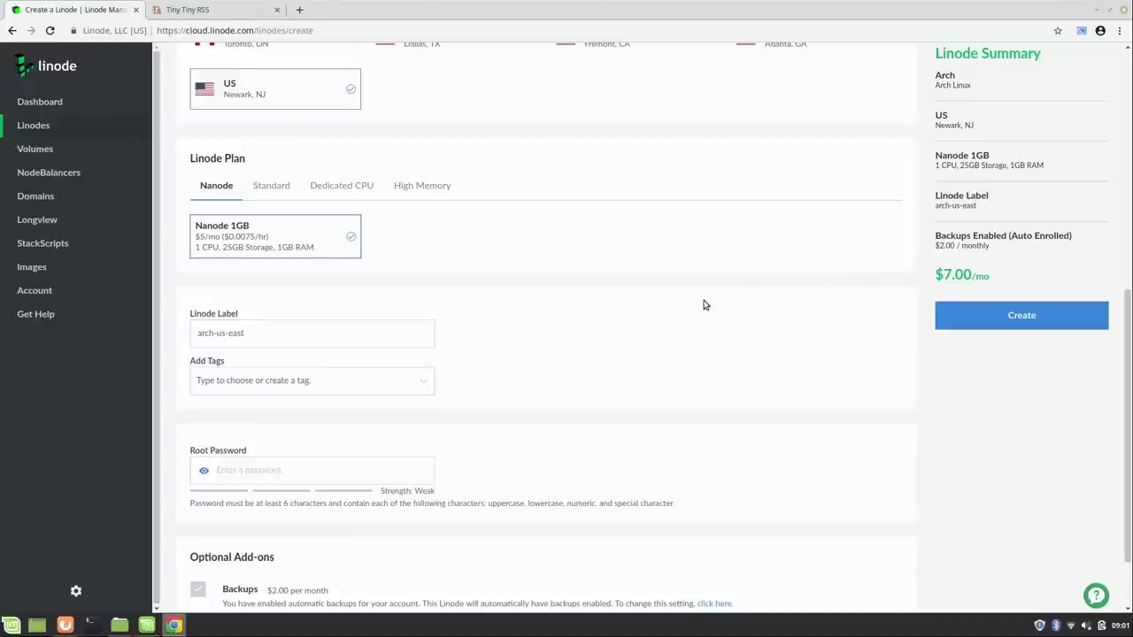
Replace the Linode label with tt-rss and enter a root password
left_click_drag(286, 332, 180, 322)
type("tt-rss")
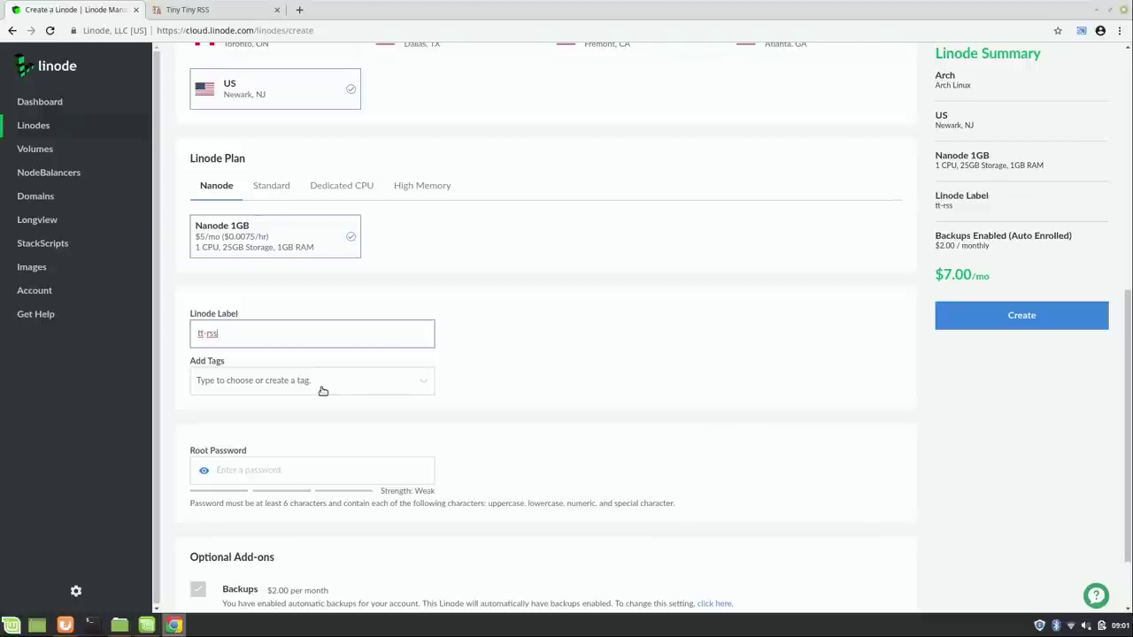
scroll(478, 398, "down", 2)
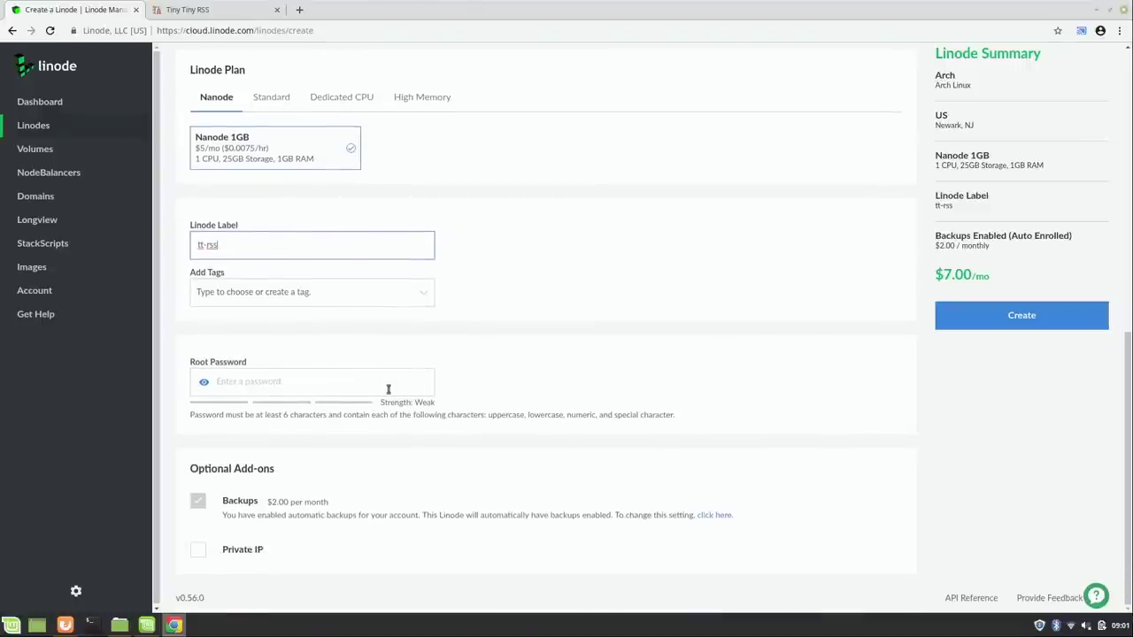
left_click(381, 387)
type("*********")
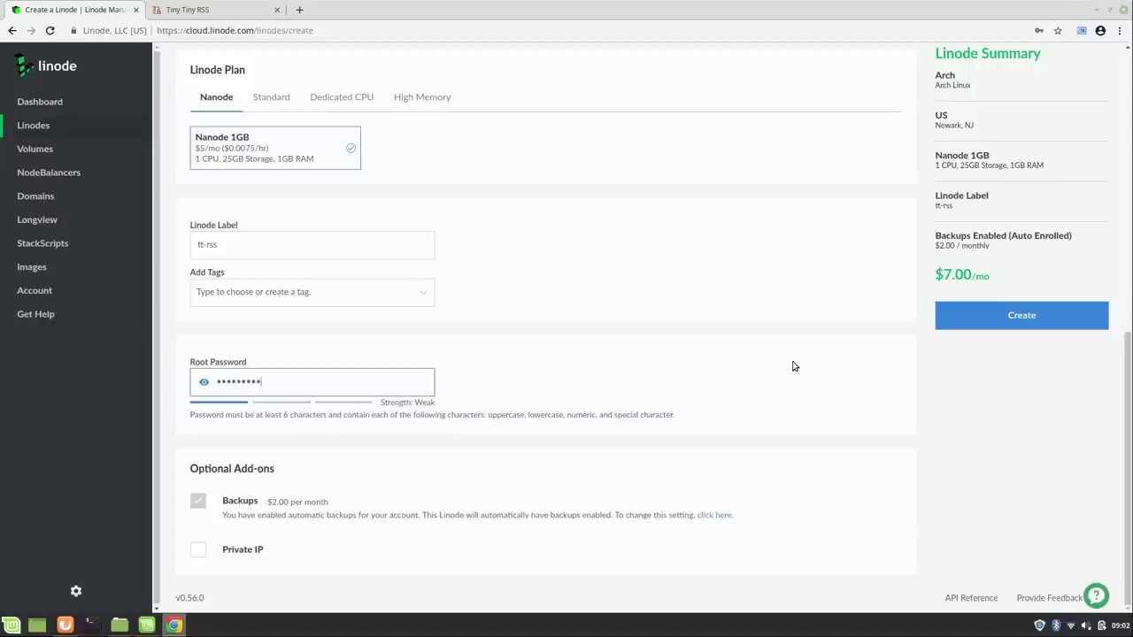
Create the tt-rss Linode and copy its IPv4 address 45.79.145.231
left_click(1016, 322)
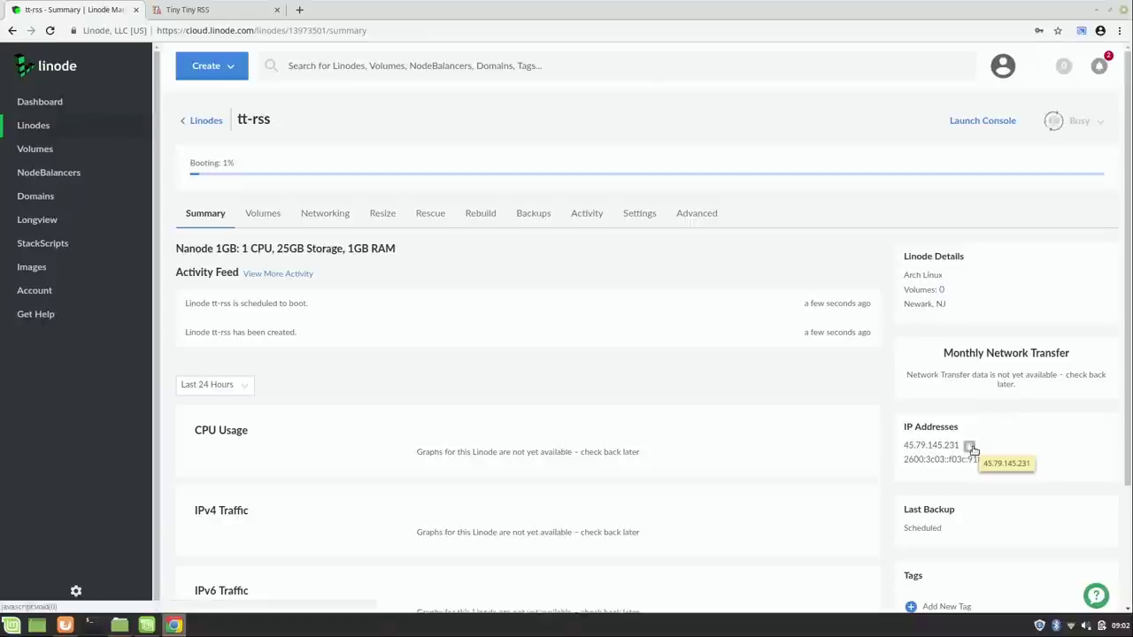
left_click(970, 447)
left_click(970, 447)
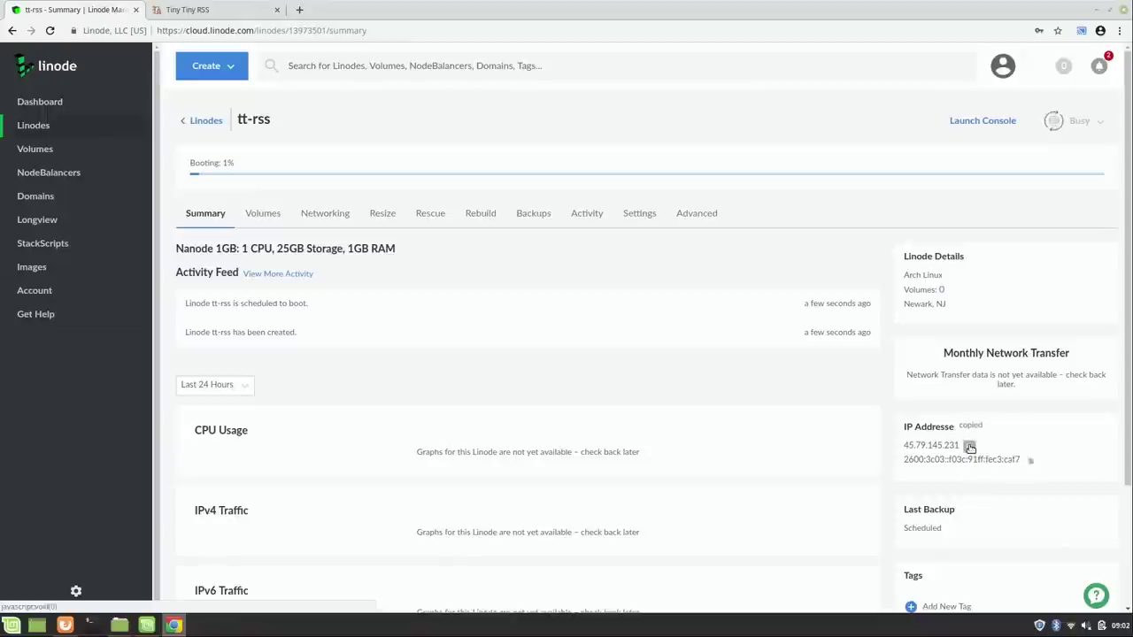
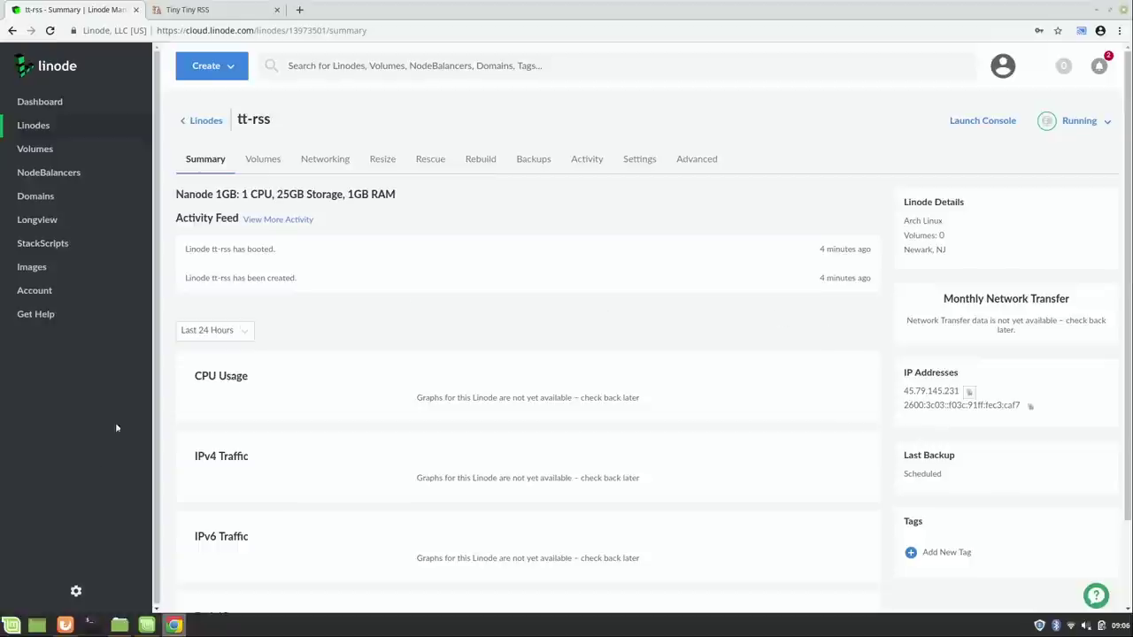
Switch from Chrome to the local Terminal window from the taskbar
left_click(90, 625)
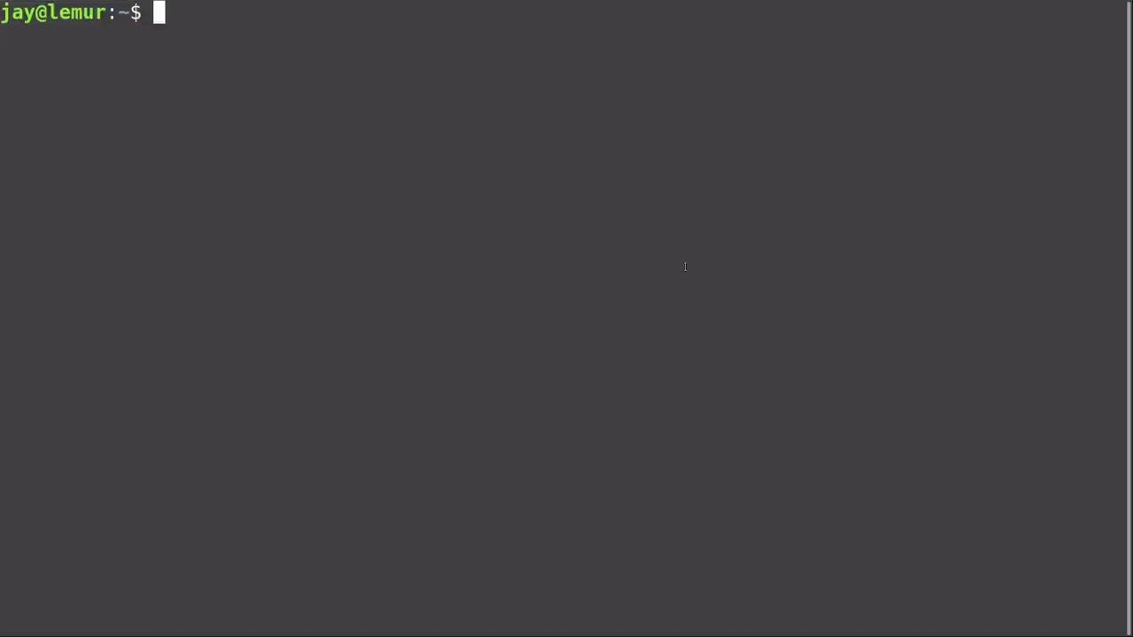
SSH into 45.79.145.231 as root, trust its host key, log in, and clear the screen
type("ssh")
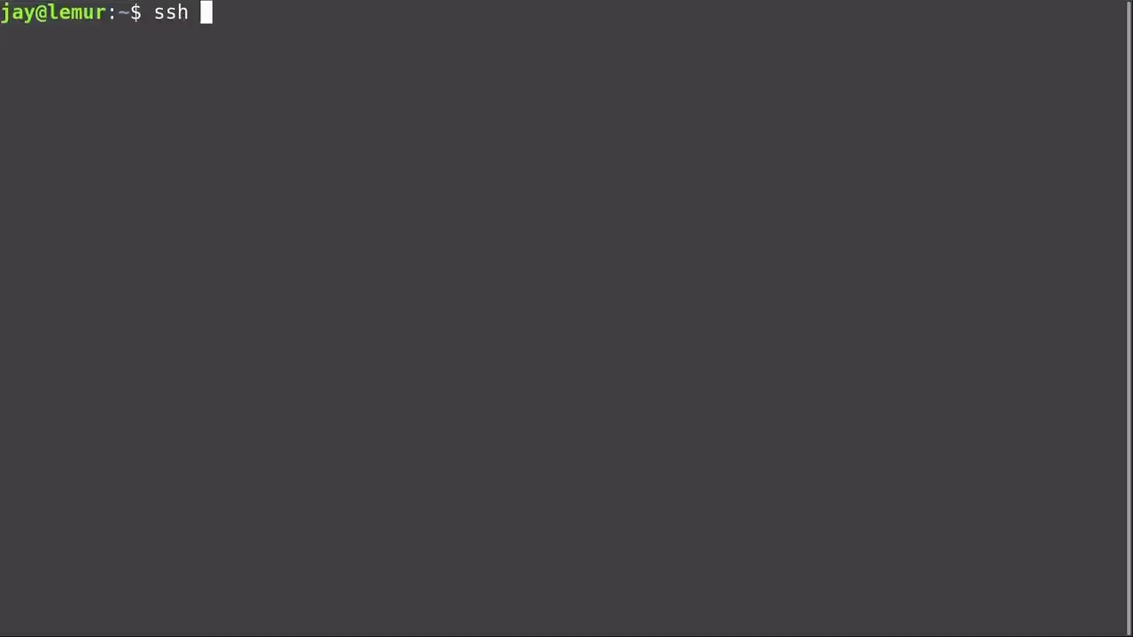
type(" root@45.79.145.231")
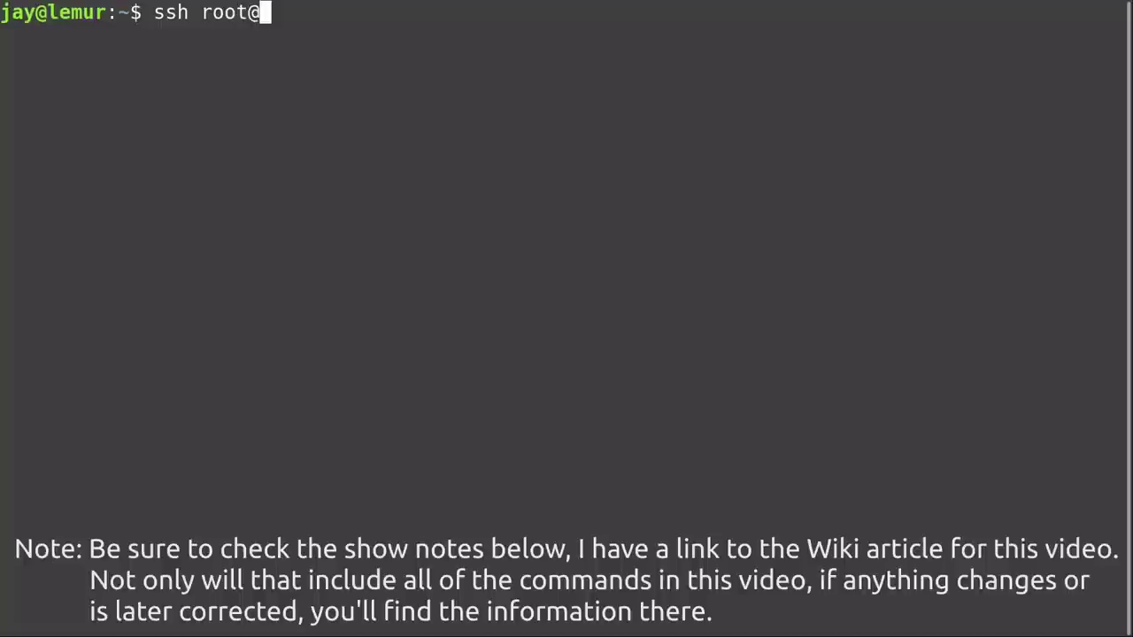
type("45.79.145.231")
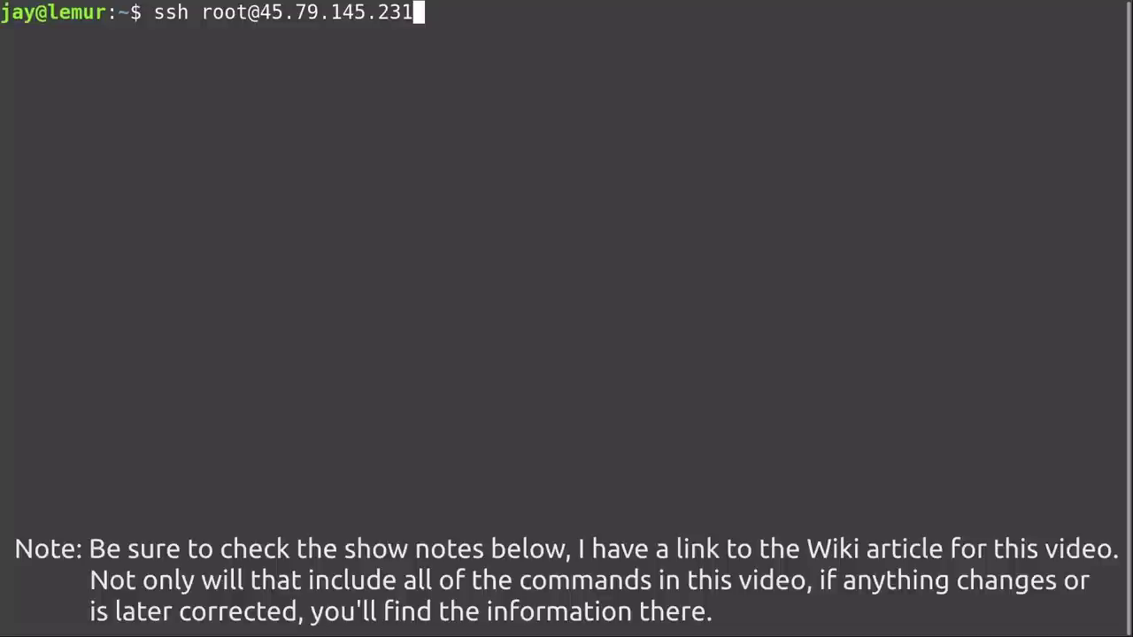
key("Return")
type("yes")
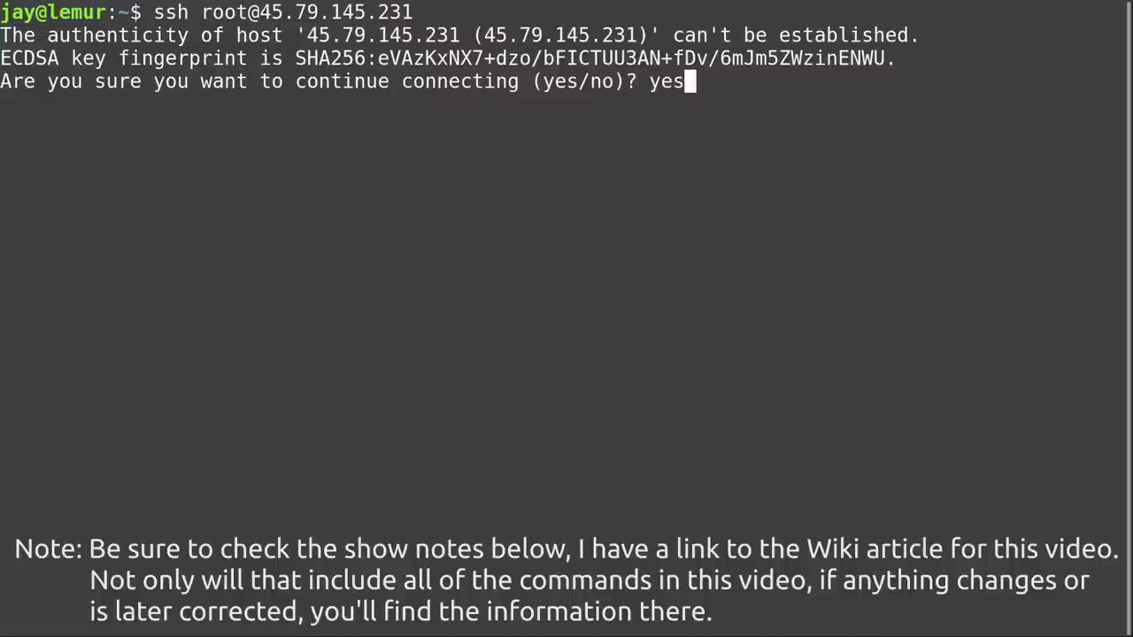
key("Return")
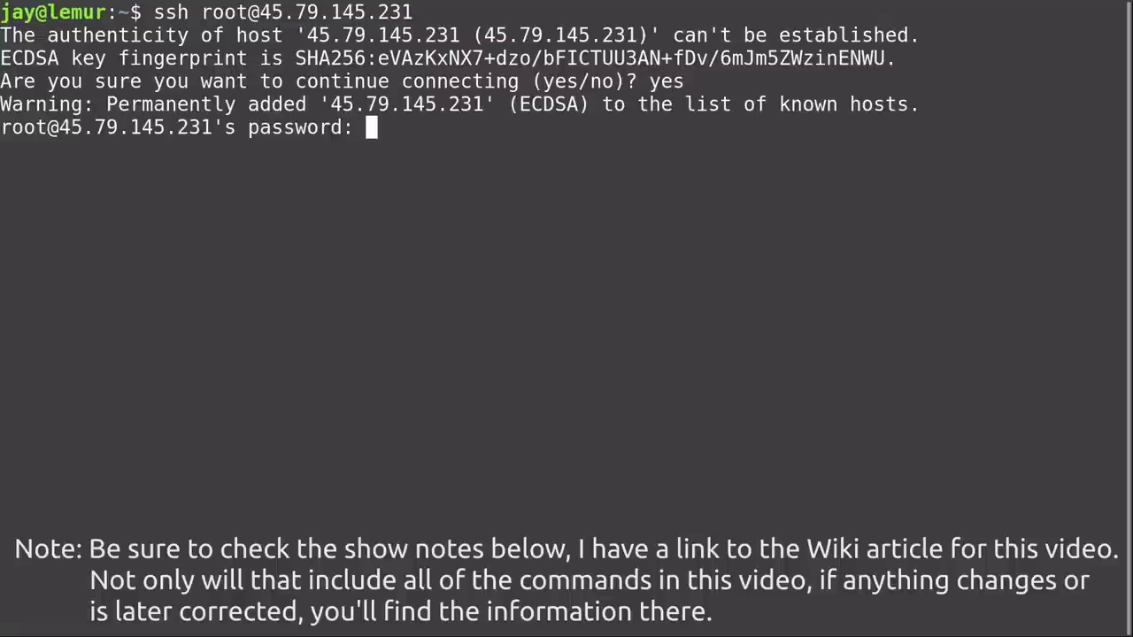
key("Return")
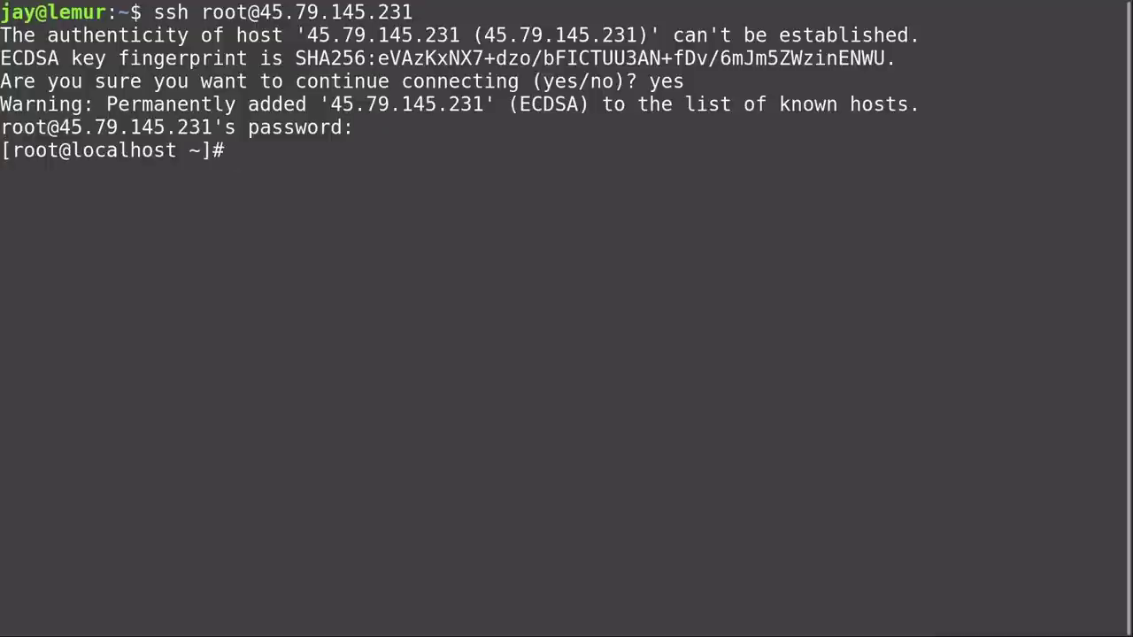
type("clear")
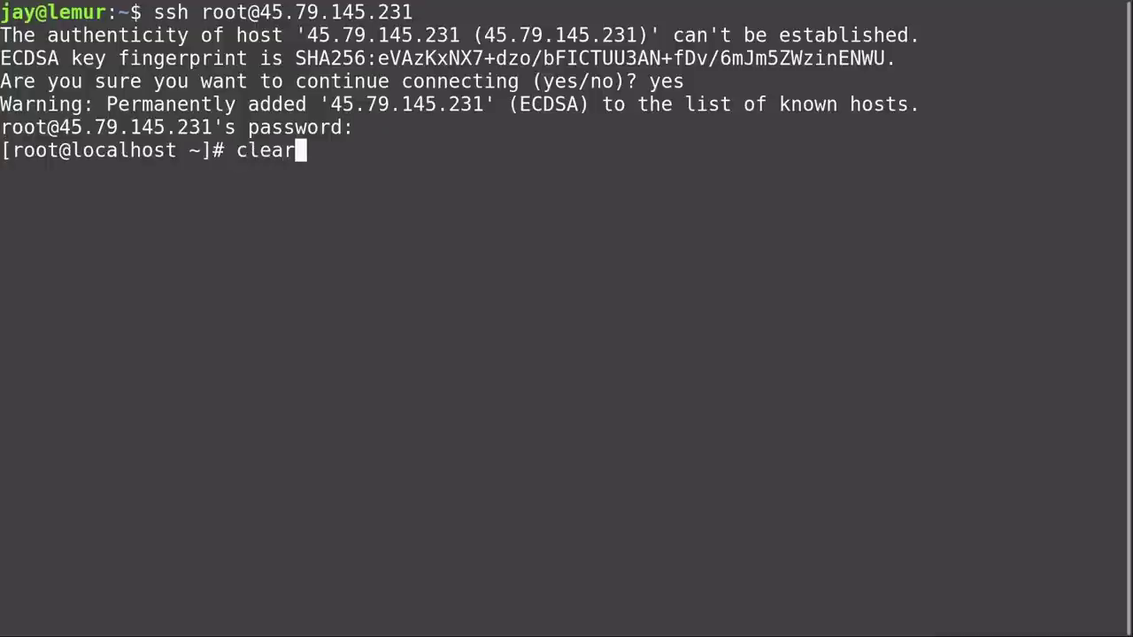
key("Return")
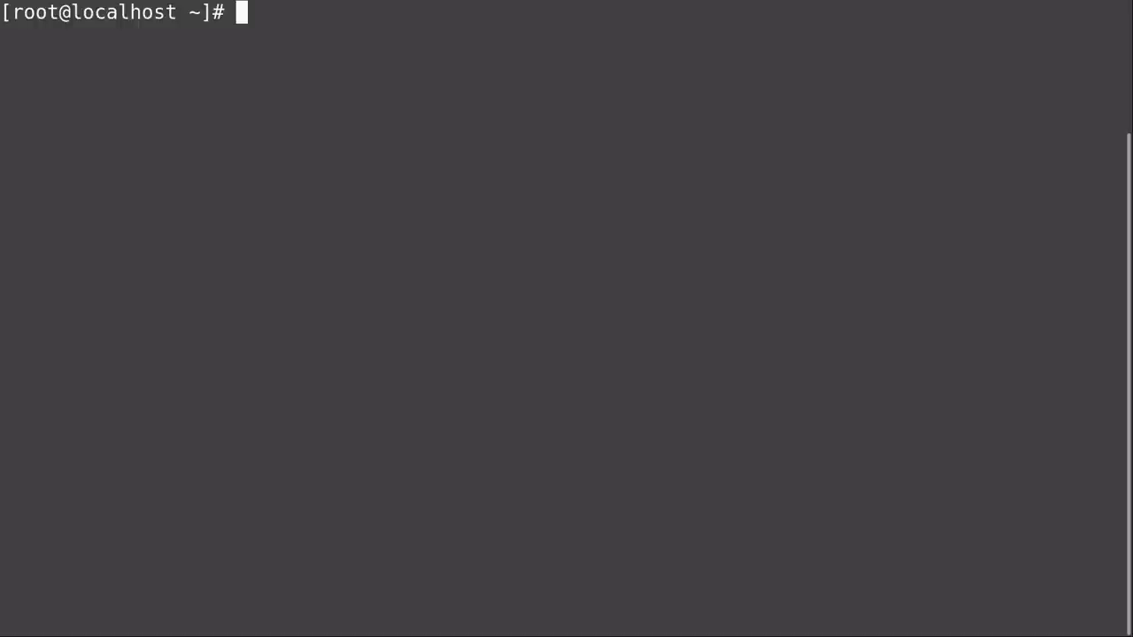
Upgrade all 7 packages, including linux 5.0.13, with pacman -Syu, then clear the output
type("pacman ")
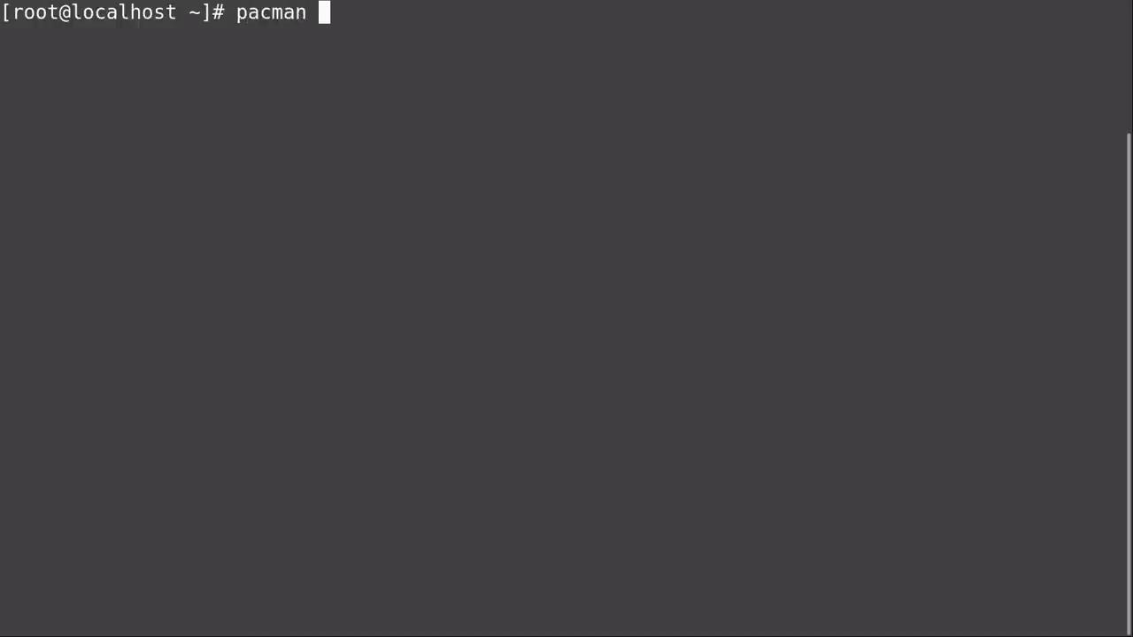
type("-Syu")
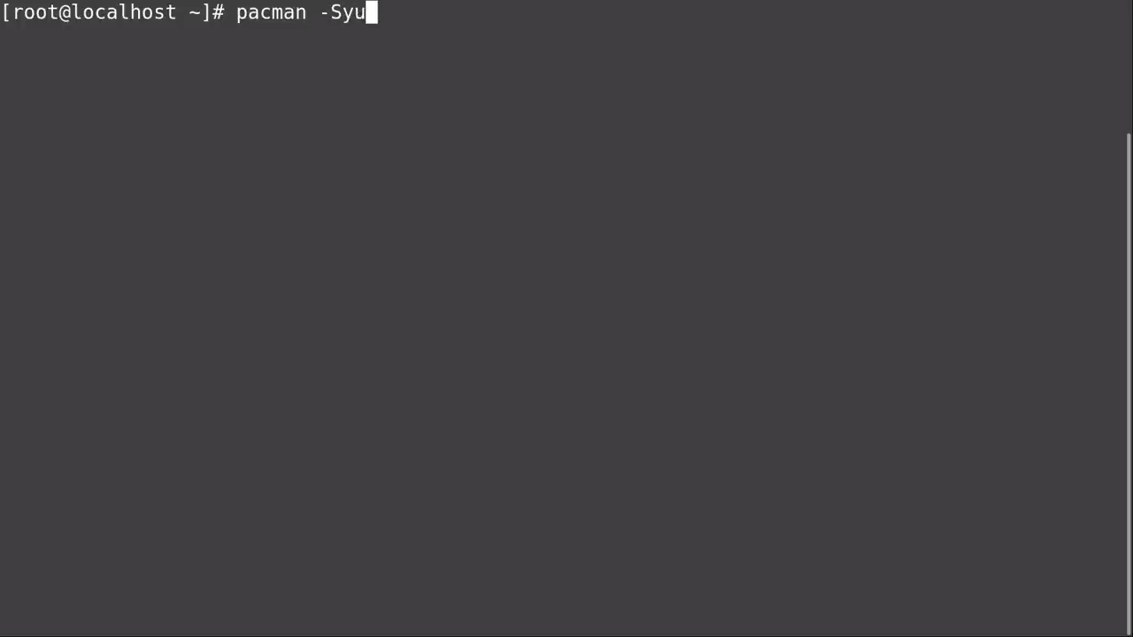
key("Return")
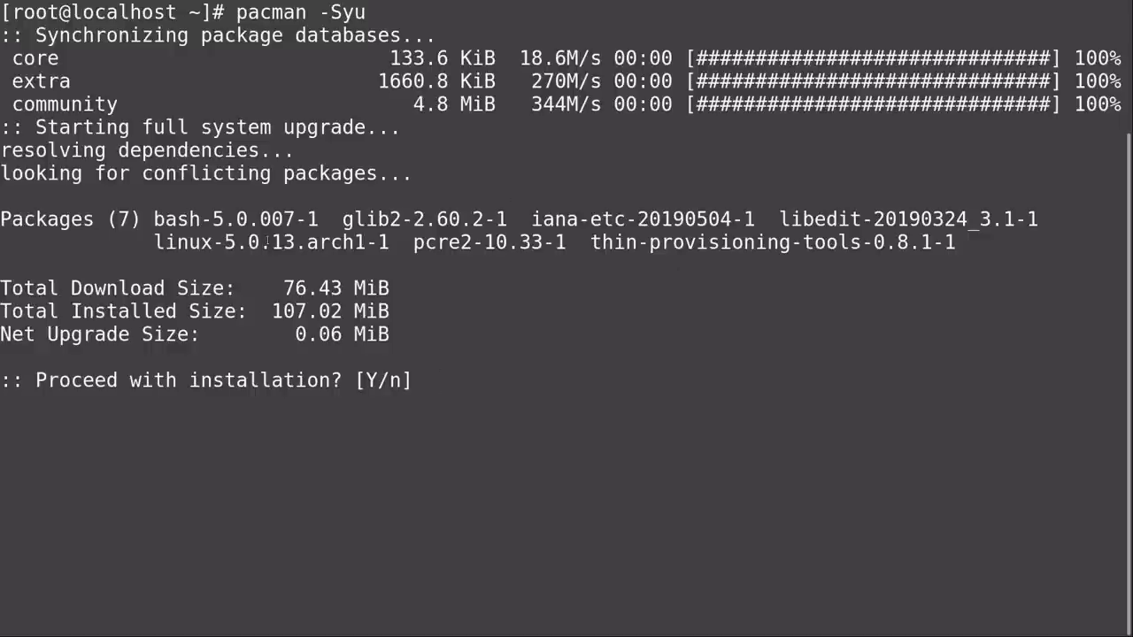
key("Return")
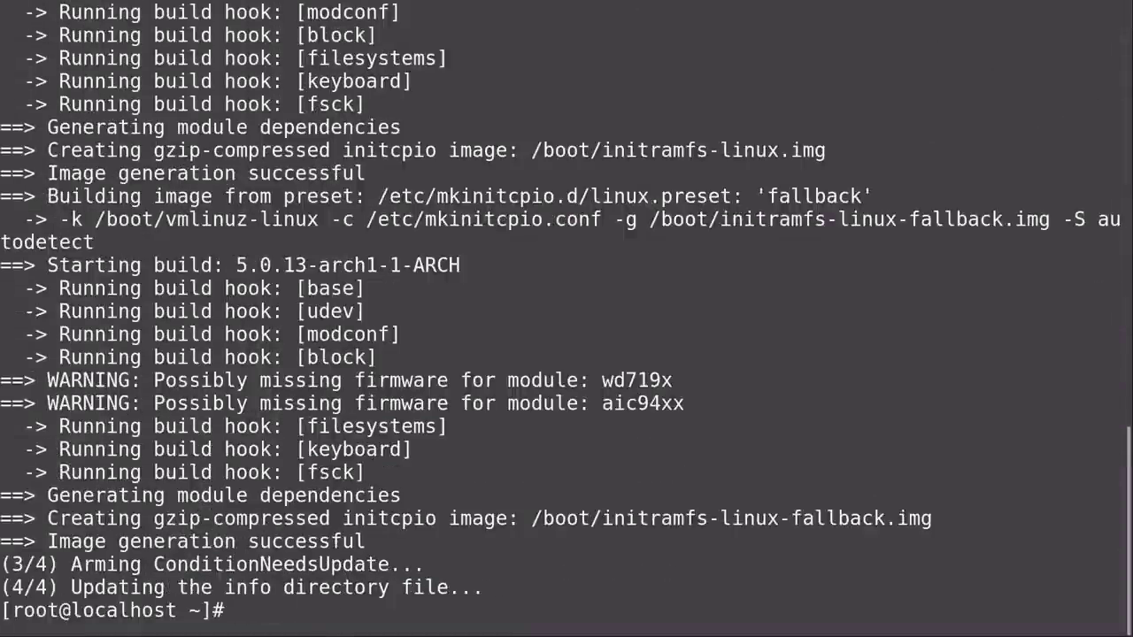
type("clear")
key("Return")
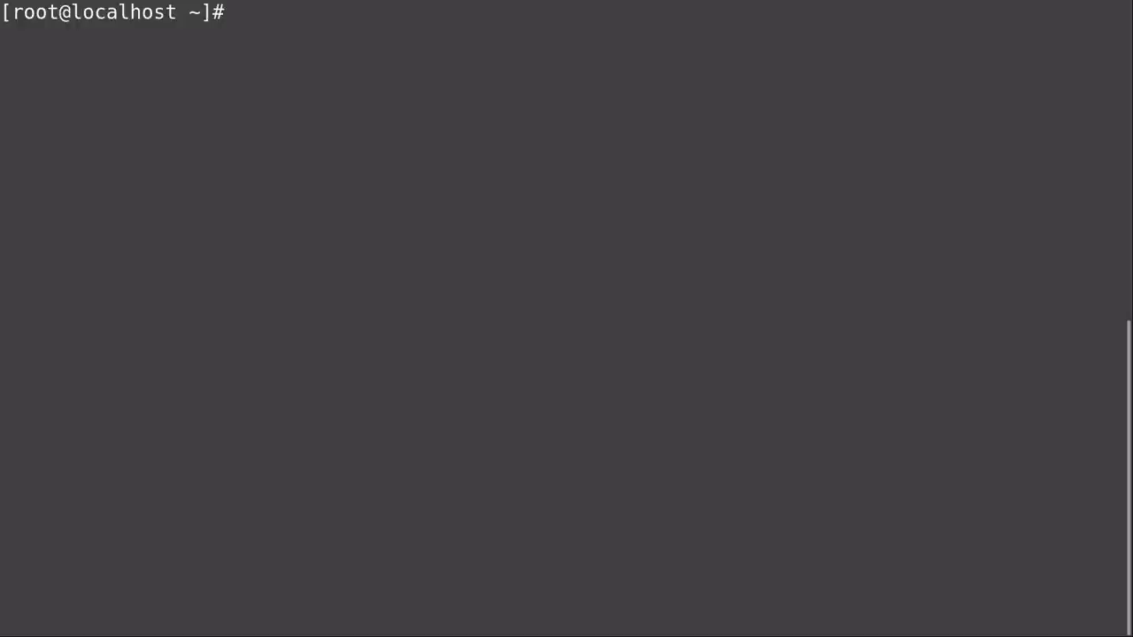
Reboot the server and clear the local terminal screen
type("reboot")
key("Return")
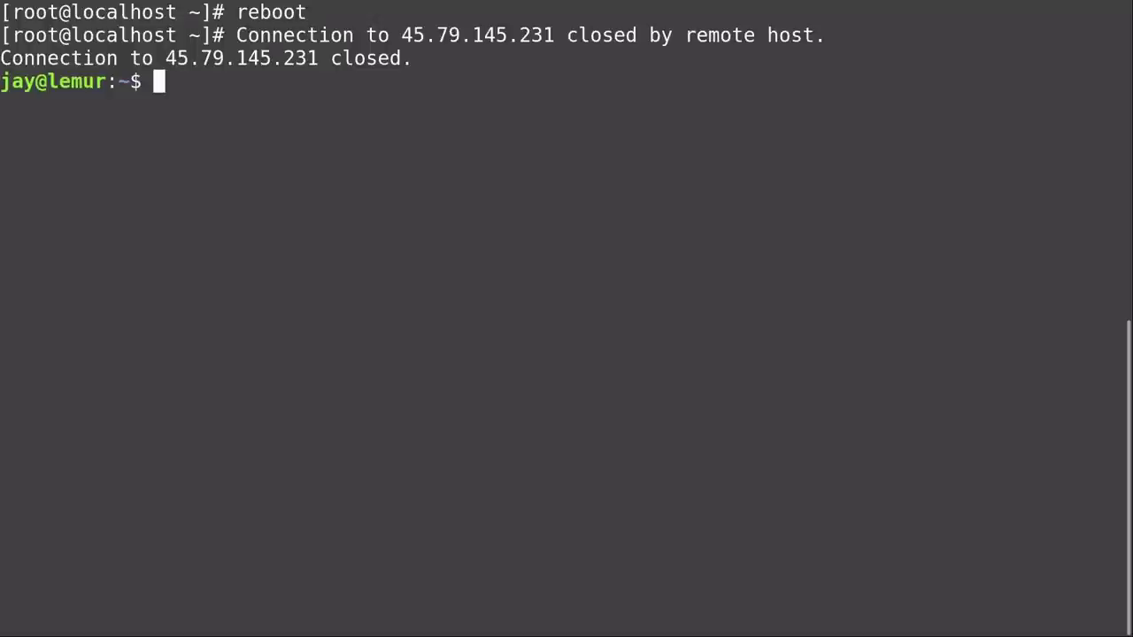
key("Up")
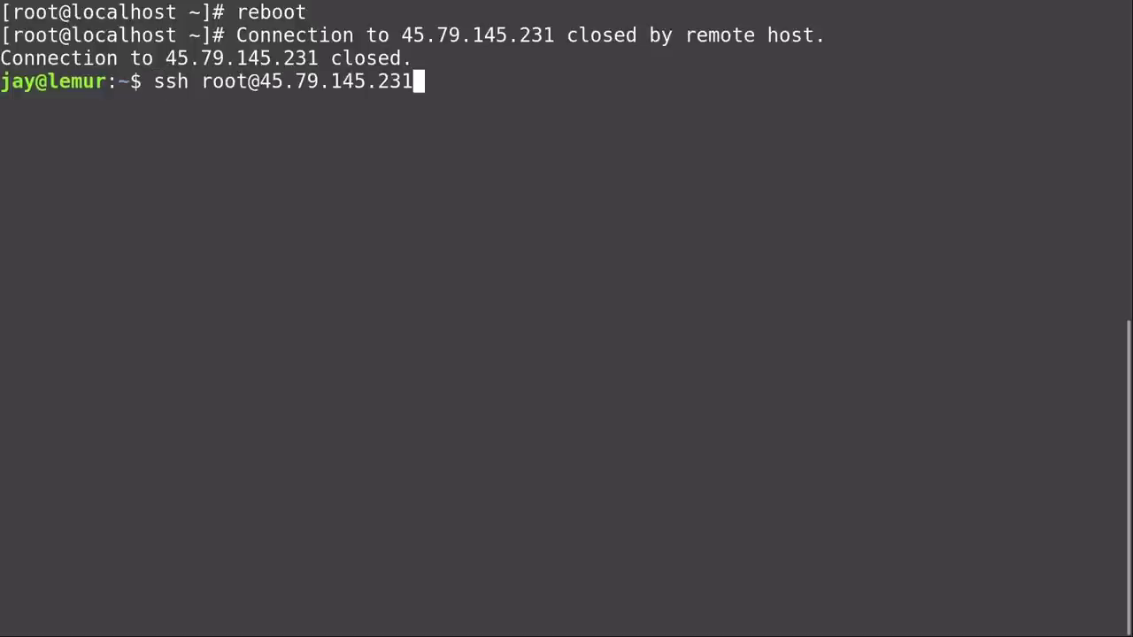
key("ctrl+c")
key("ctrl+l")
Ping 45.79.145.231 until it replies, then rerun the root SSH login from history
type("ping")
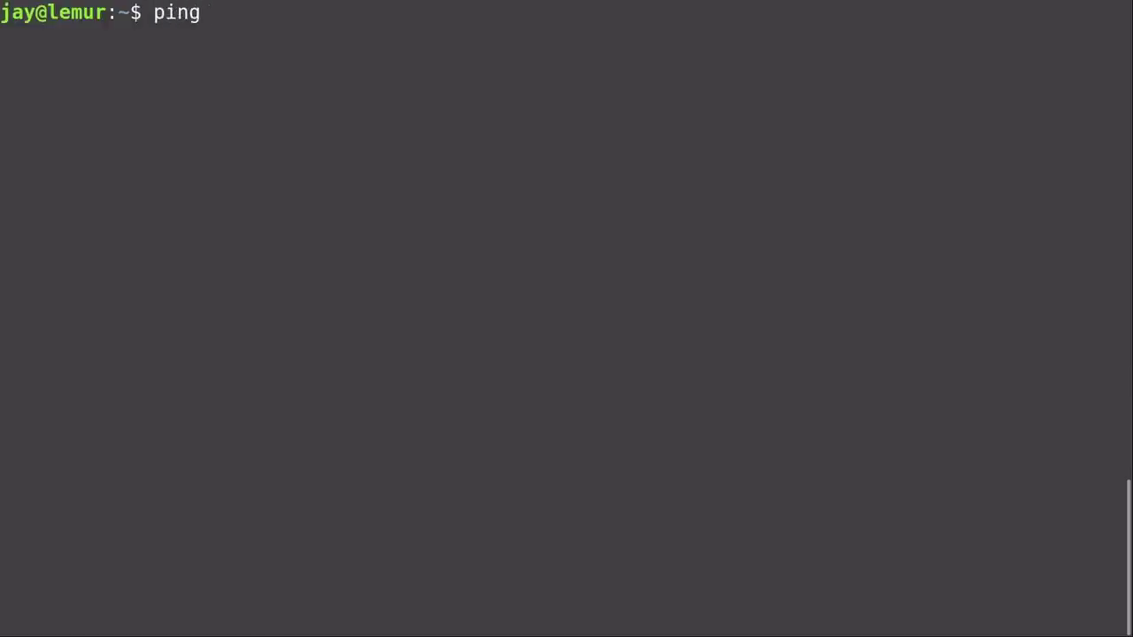
key("ctrl+shift+v")
key("Return")
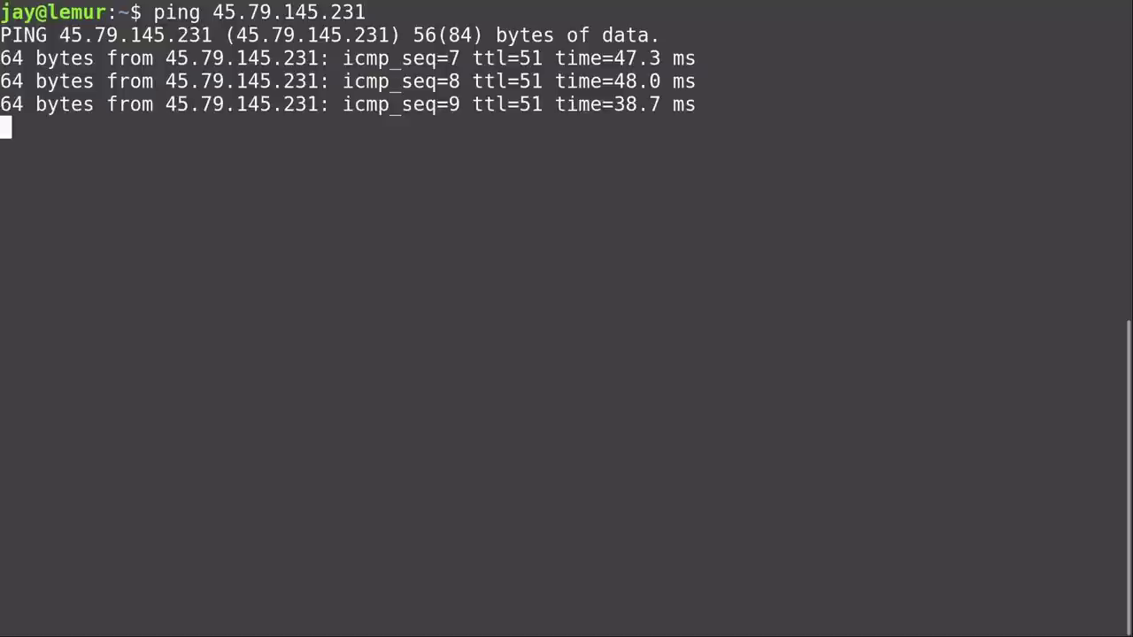
key("ctrl+c")
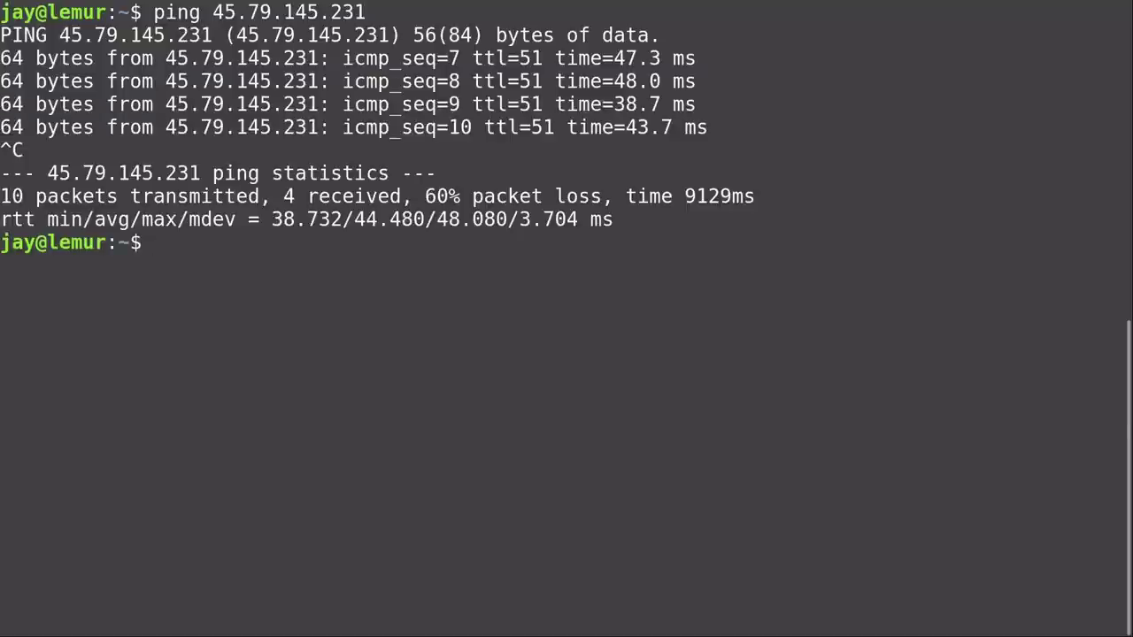
key("ctrl+l")
key("Up")
key("Up")
key("Up")
key("Up")
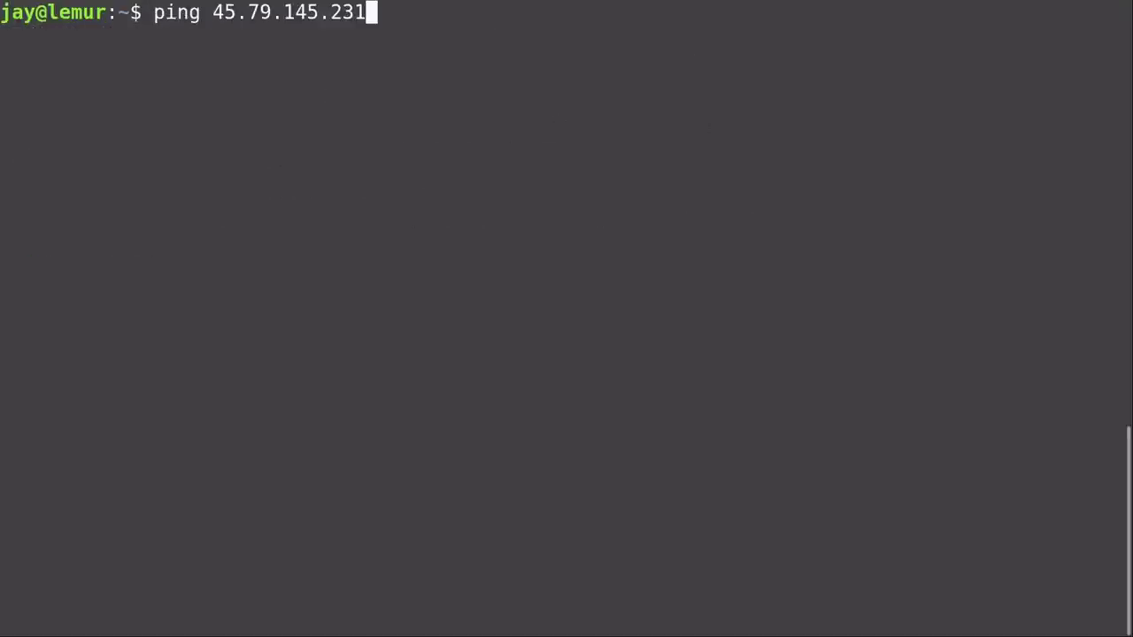
key("Return")
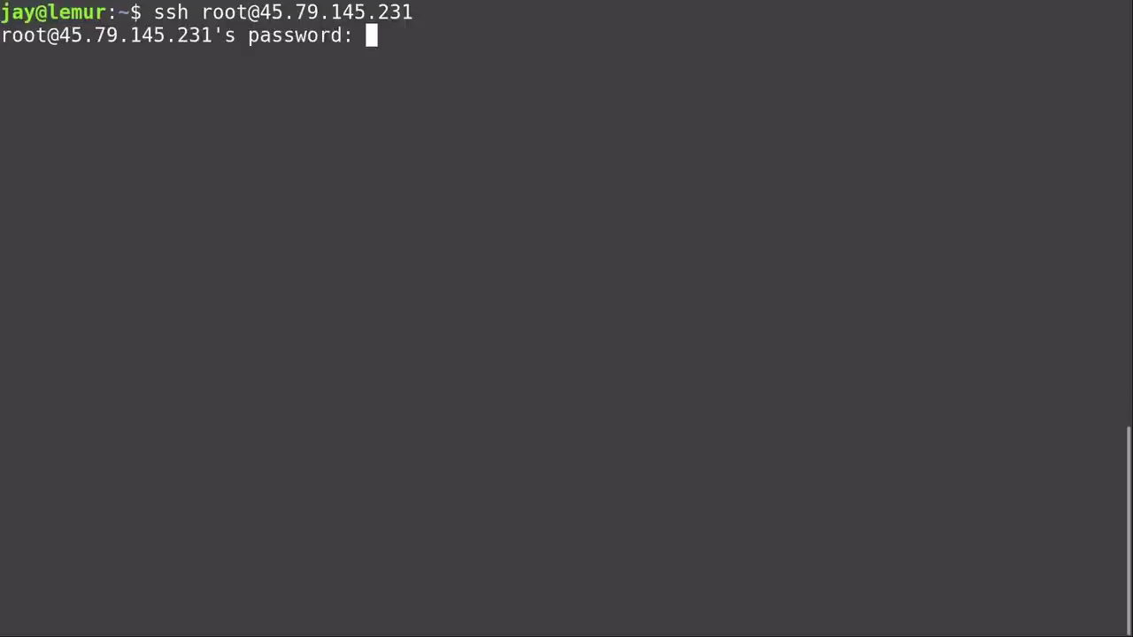
Log back in as root, run uptime to confirm the fresh reboot, and clear the screen
key("Return")
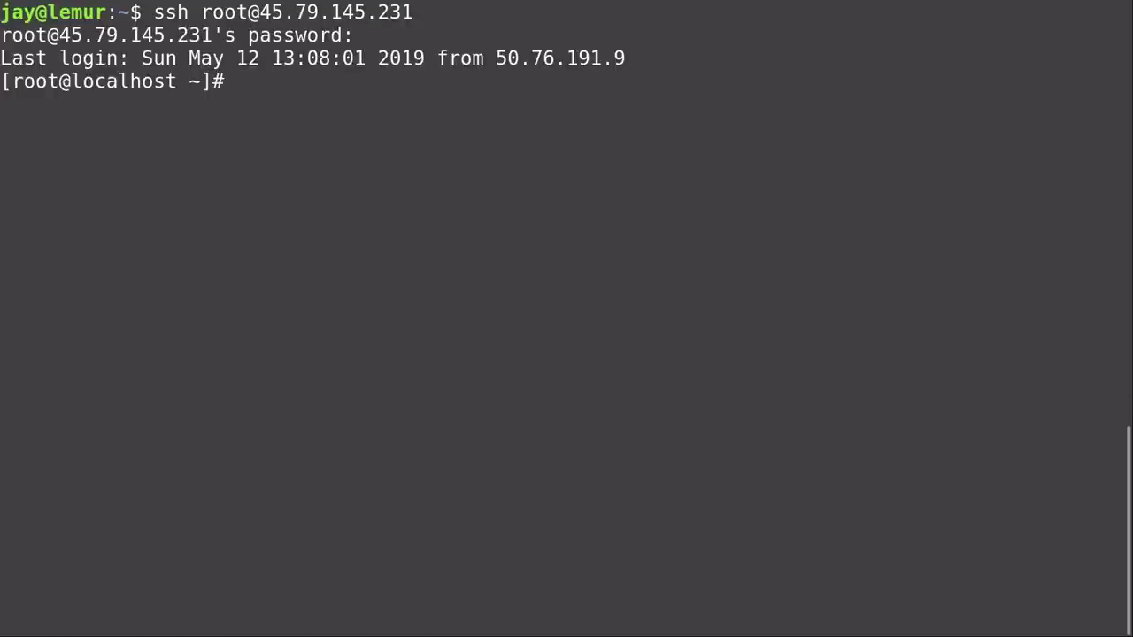
type("uptime")
key("Return")
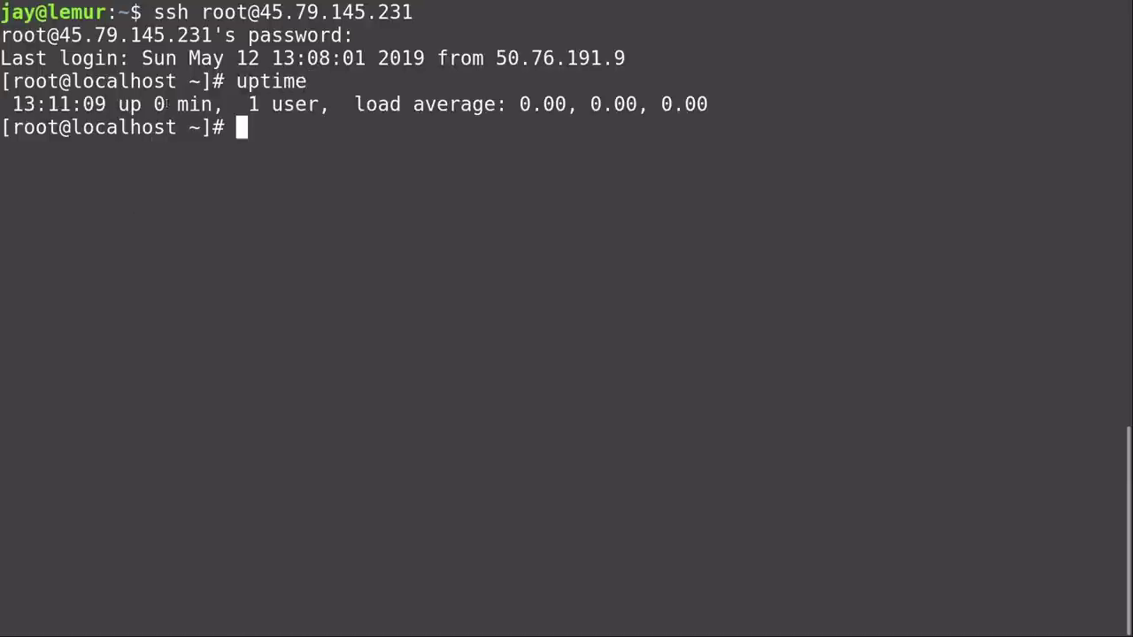
type("clear")
key("Return")
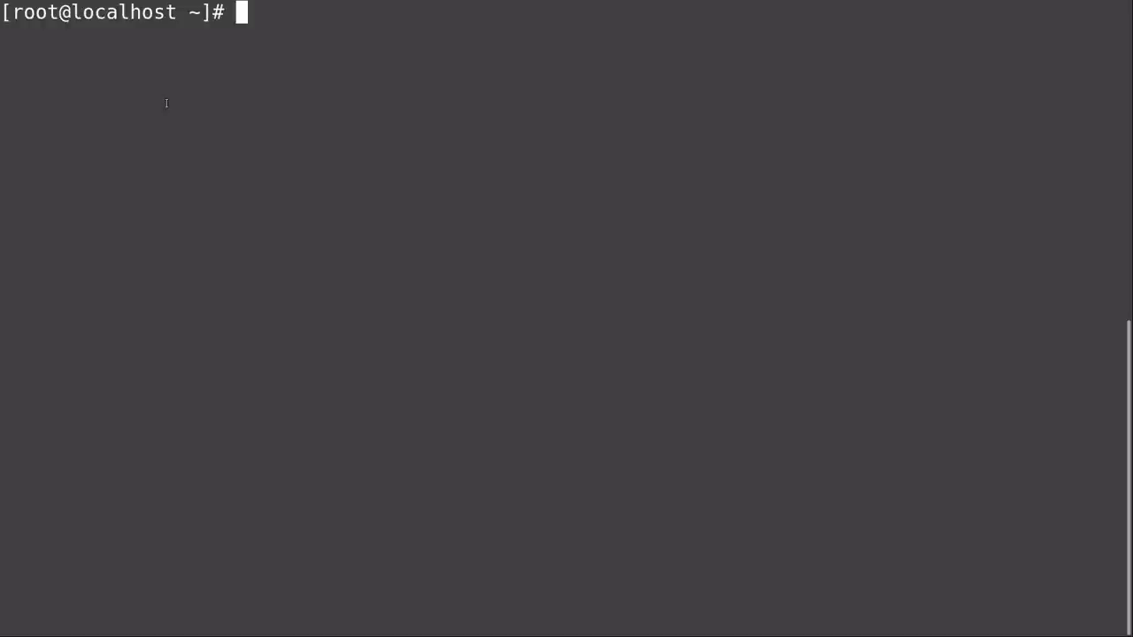
Install the mariadb packages with pacman -S mariadb and clear the output
type("pacman -S ")
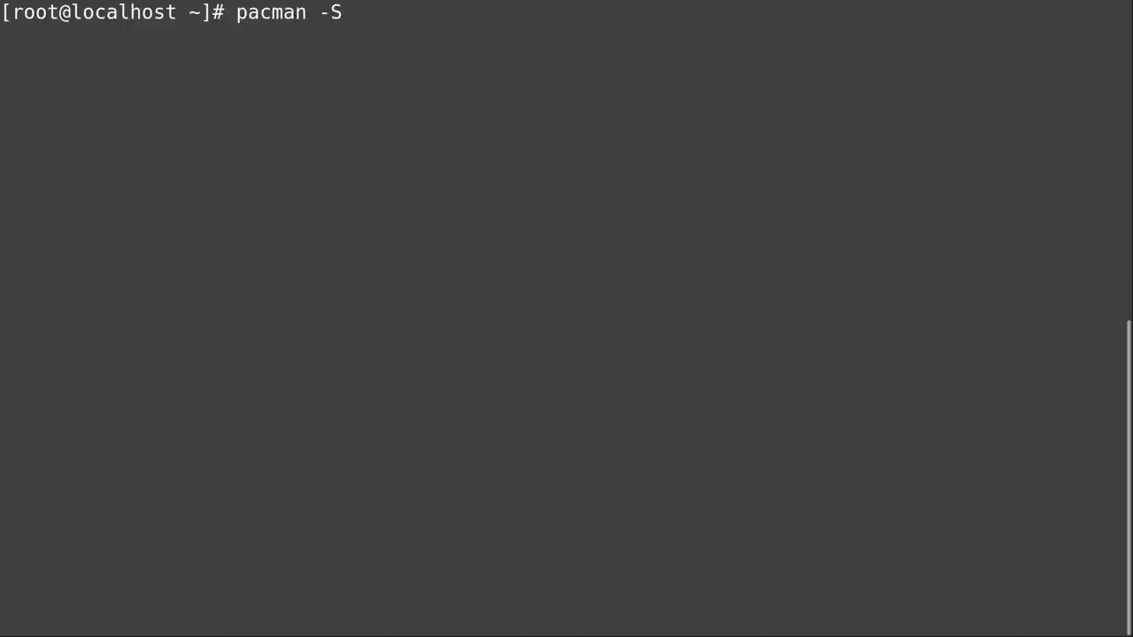
type("mariadb")
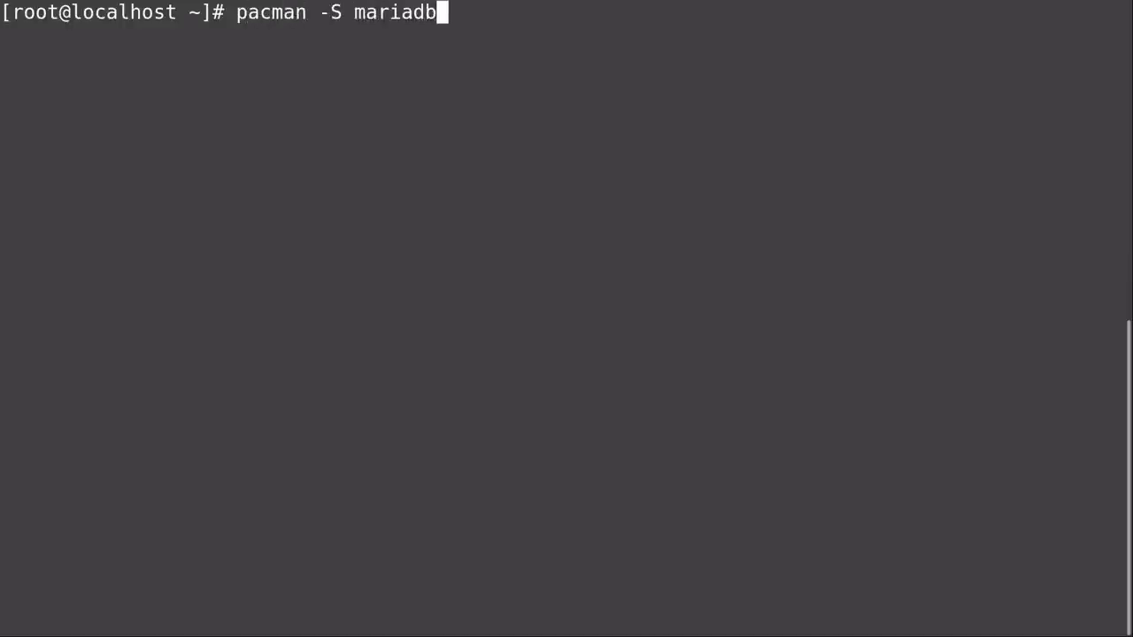
key("Return")
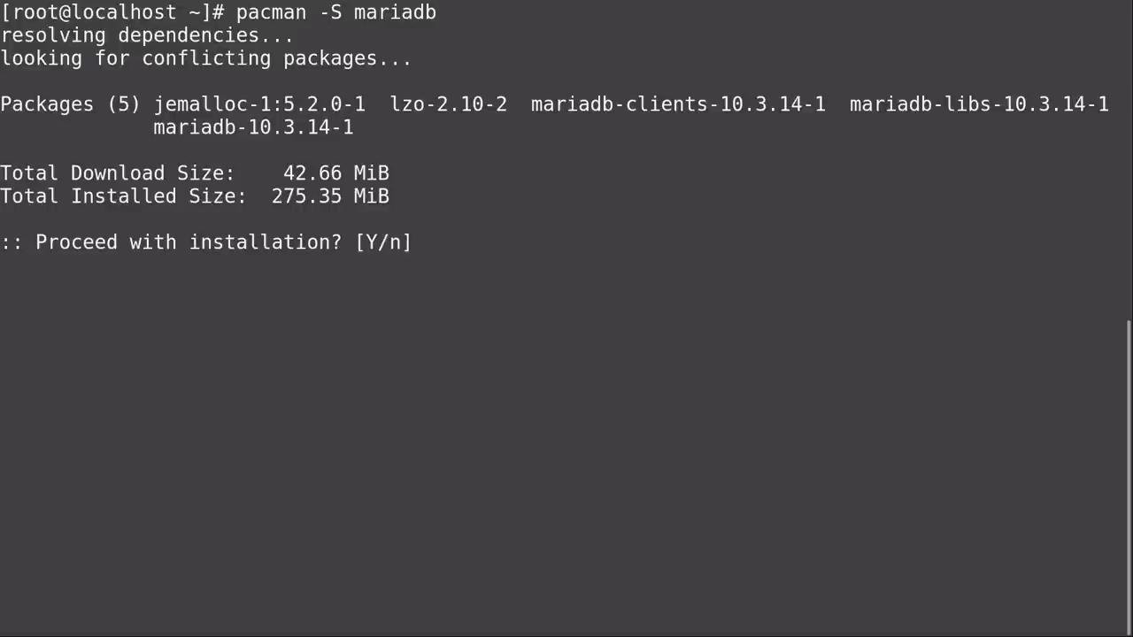
key("Return")
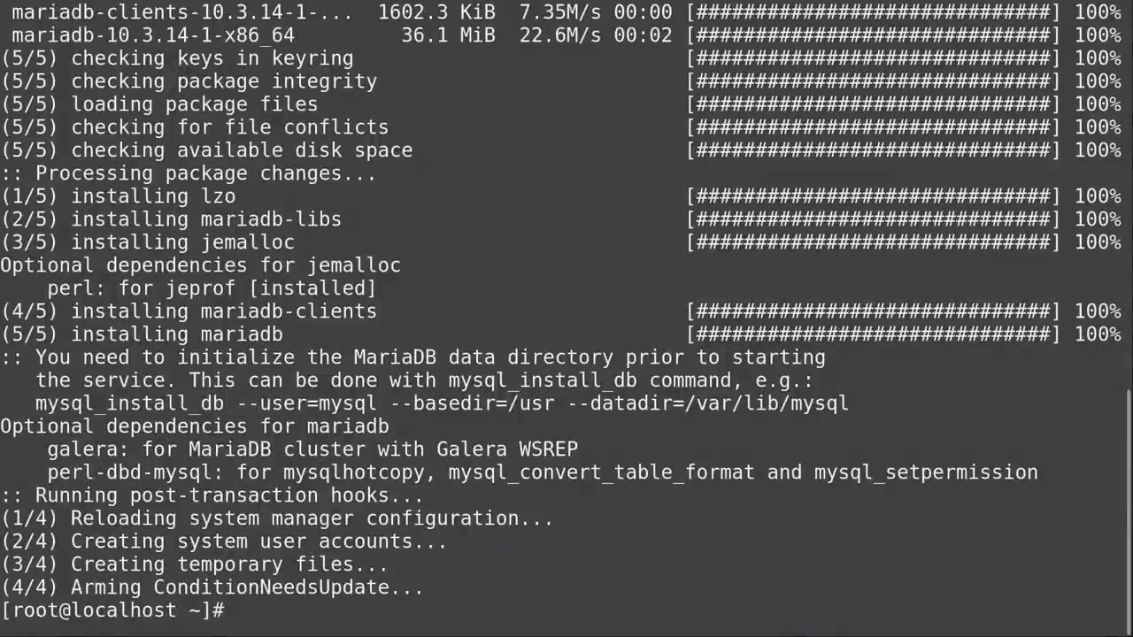
key("ctrl+l")
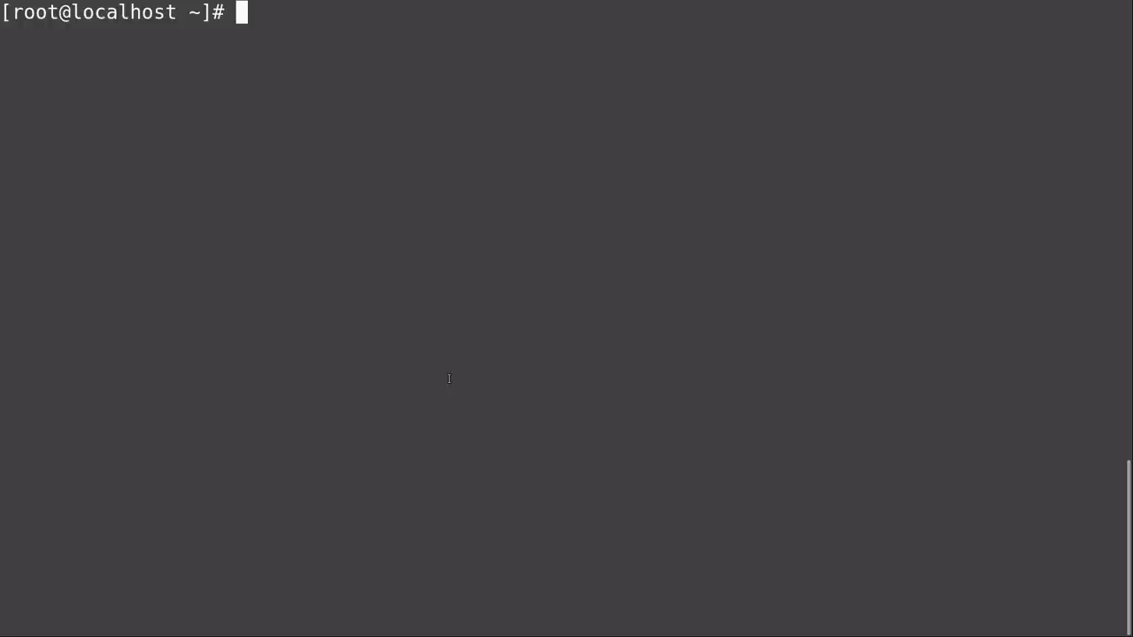
Run mysql_install_db --user=mysql --basedir=/usr --datadir=/var/lib/mysql, then clear the screen
key("ctrl+shift+v")
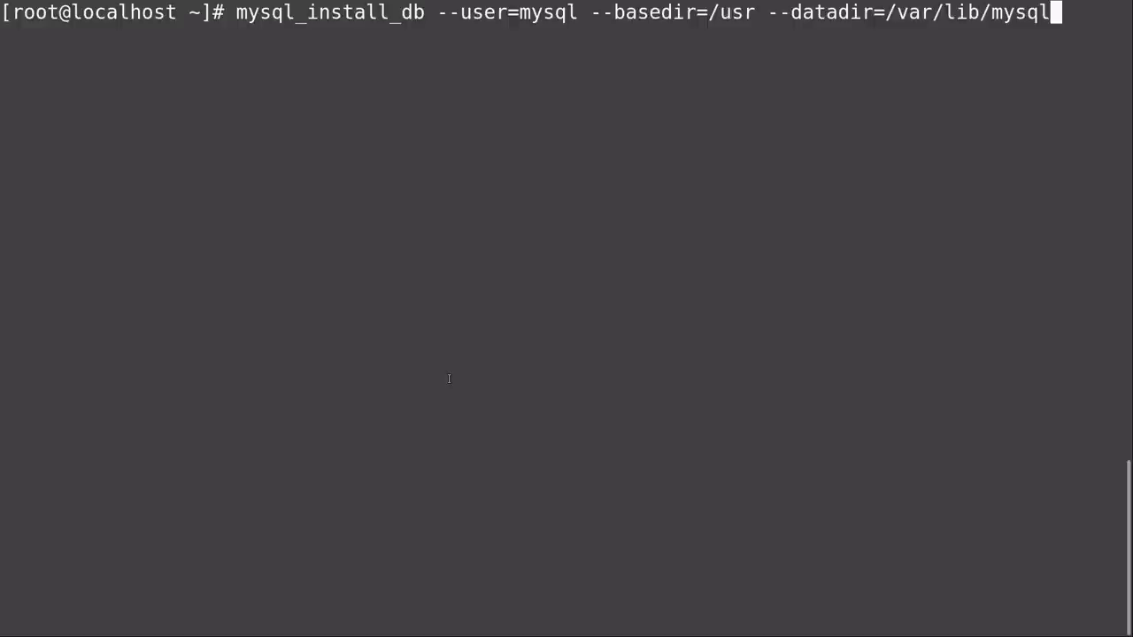
key("Return")
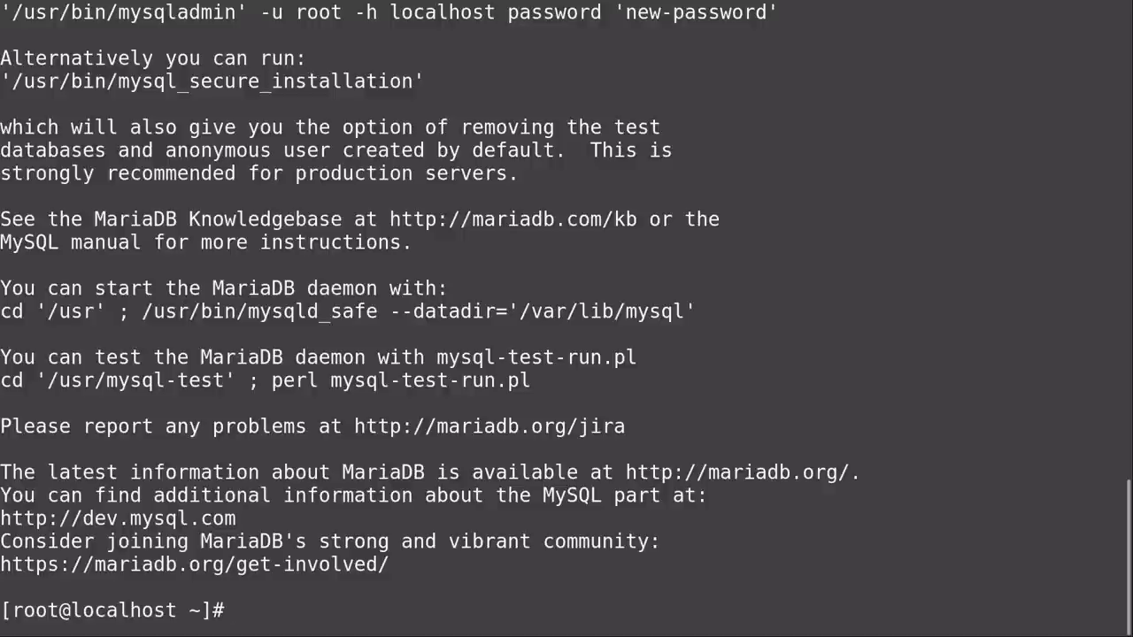
key("ctrl+l")
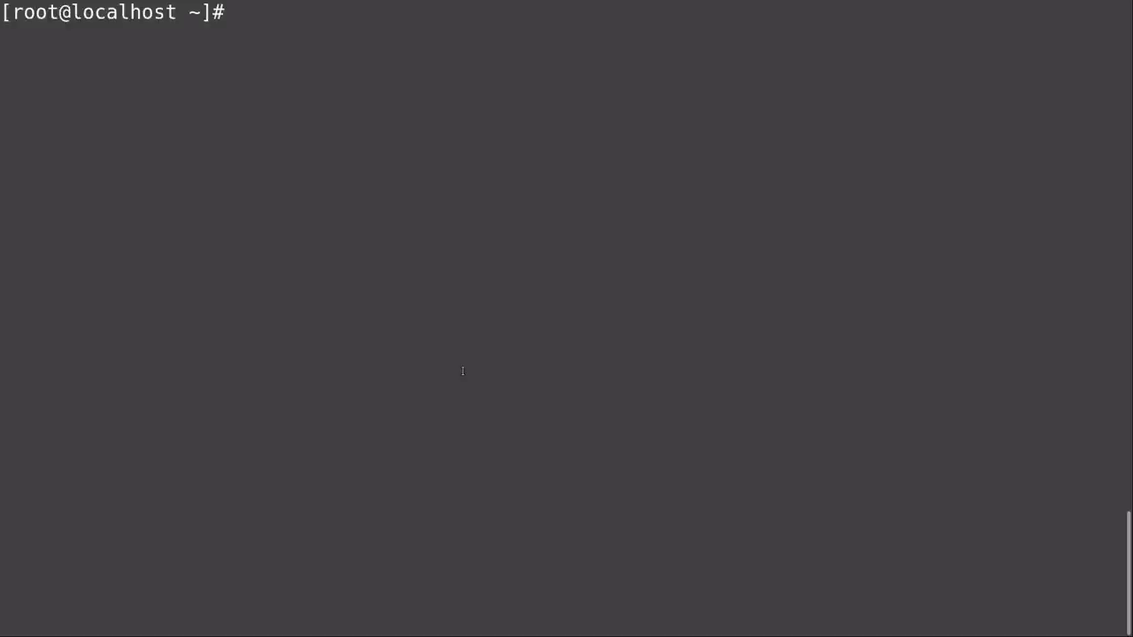
Start the mariadb service with systemctl and check its status
type("system")
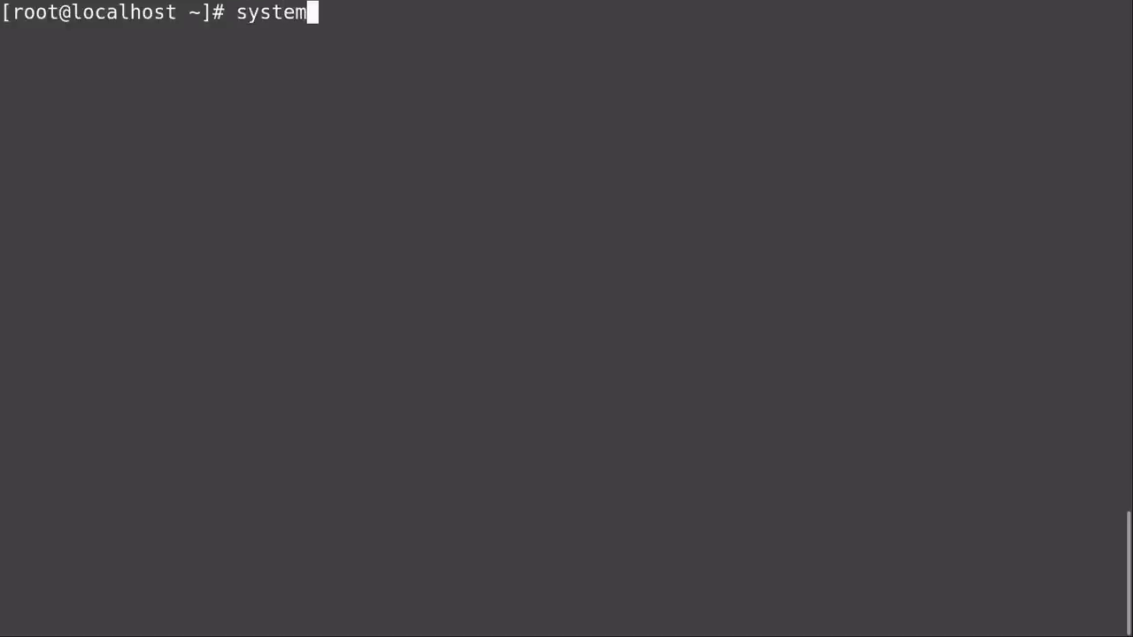
type("ctl start mariadb")
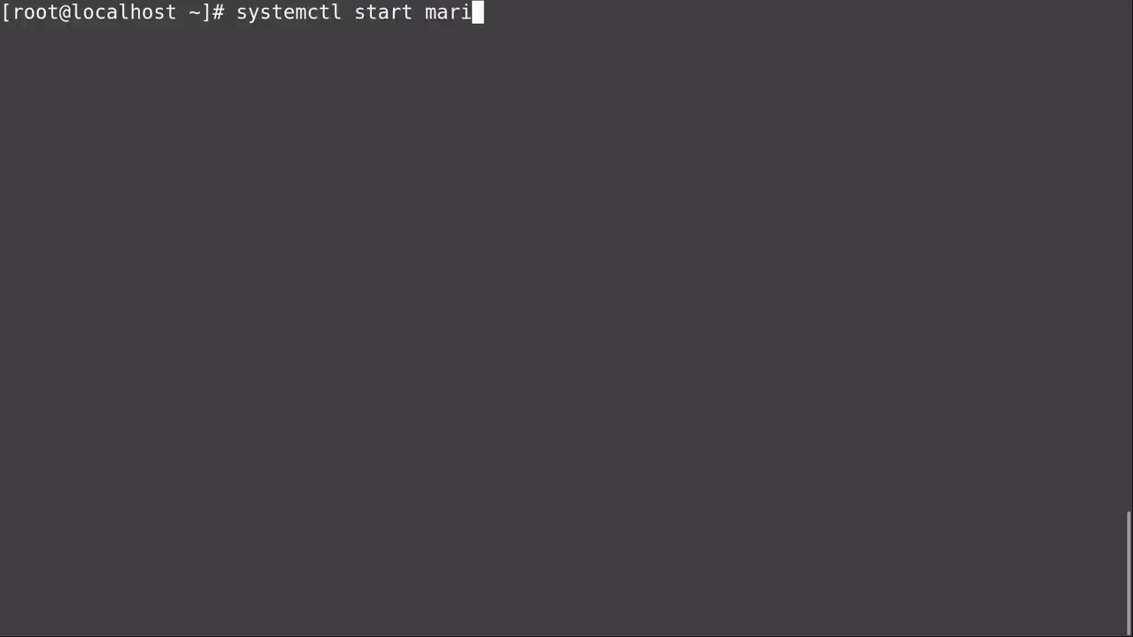
key("Return")
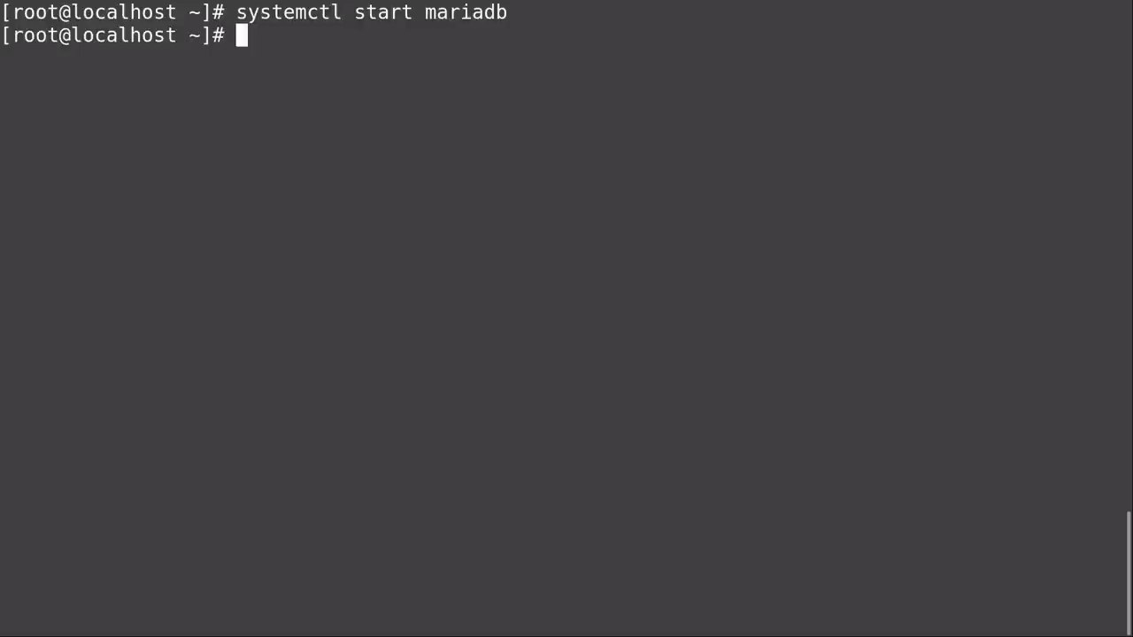
key("Up")
key("Left")
key("Left")
key("Left")
key("Left")
key("Left")
key("Left")
key("Left")
key("Left")
key("Left")
key("Left")
key("Right")
key("Right")
key("BackSpace")
key("BackSpace")
type("tus")
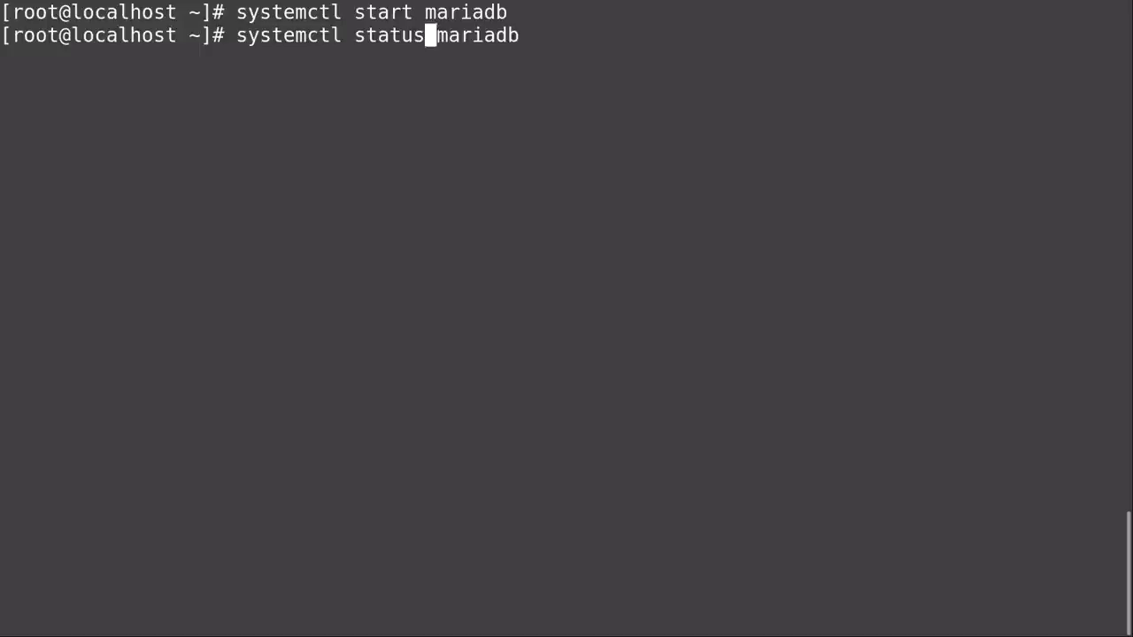
key("Return")
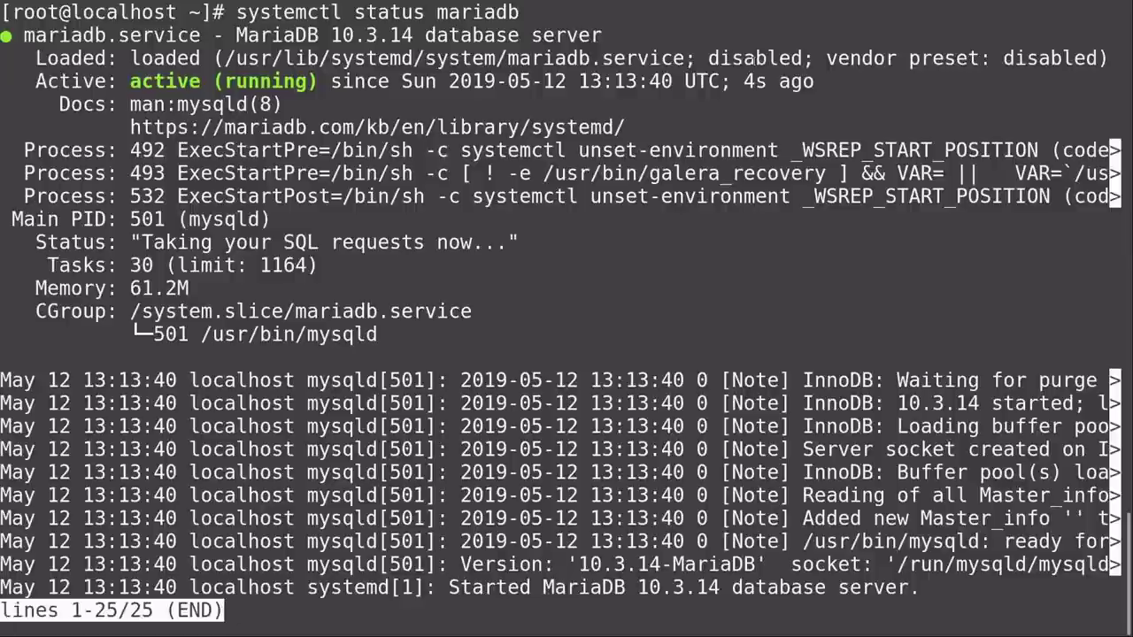
key("q")
key("ctrl+l")
Enable mariadb at boot and confirm the service is active (running)
key("Up")
key("Left")
key("Left")
key("Left")
key("Left")
key("Left")
key("Left")
key("Left")
key("BackSpace")
key("BackSpace")
key("BackSpace")
key("BackSpace")
key("BackSpace")
key("BackSpace")
type("enable")
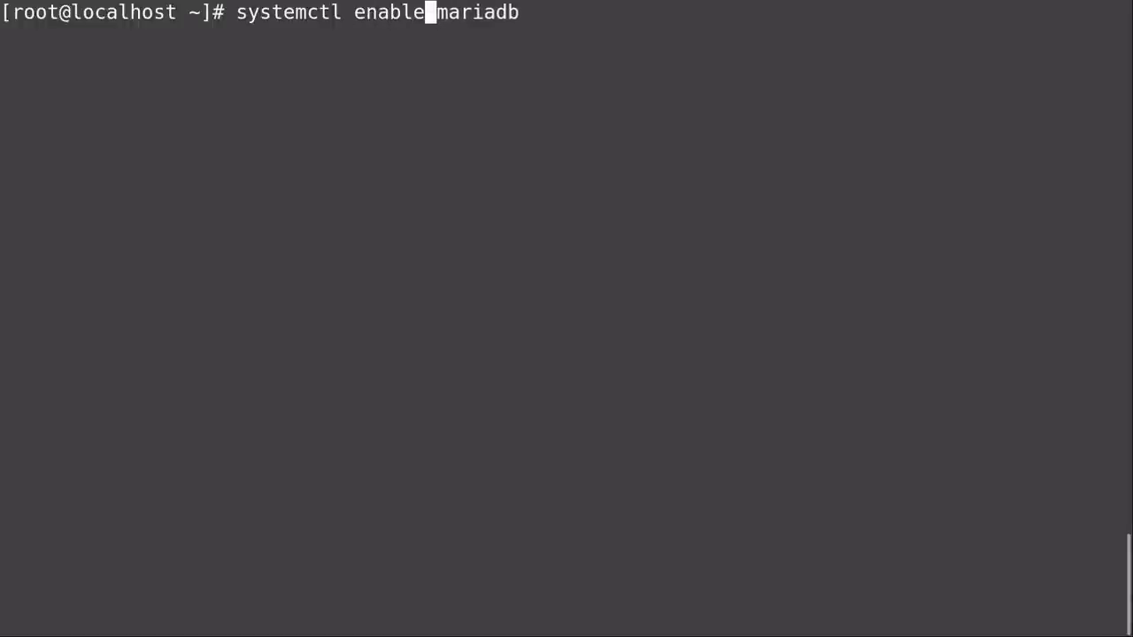
key("Return")
key("Up")
key("Up")
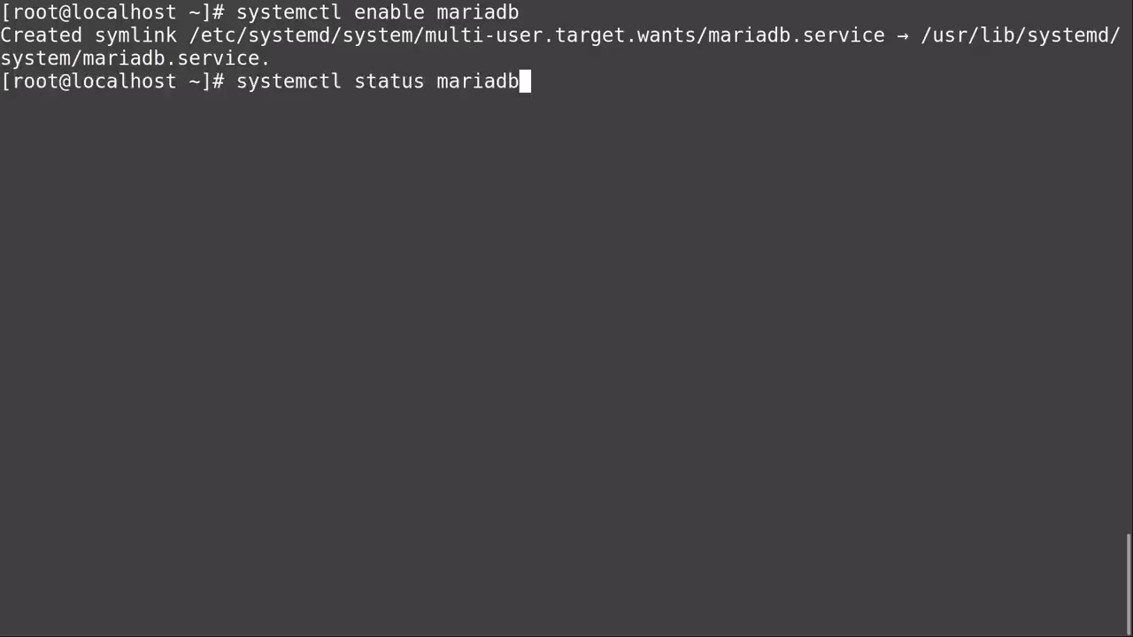
key("Return")
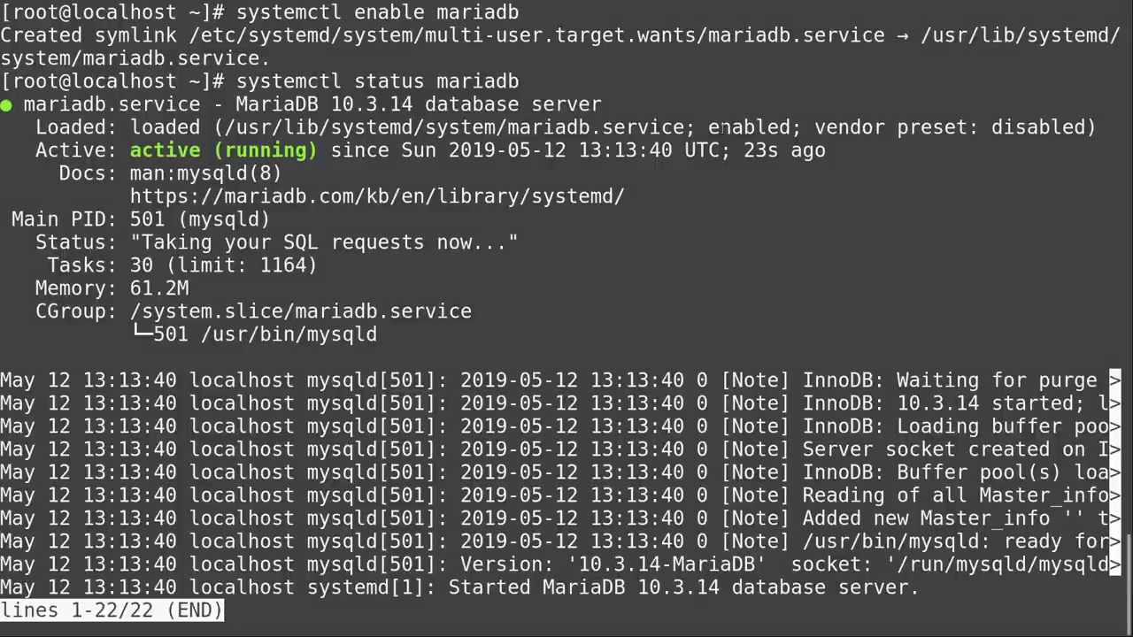
key("q")
key("ctrl+l")
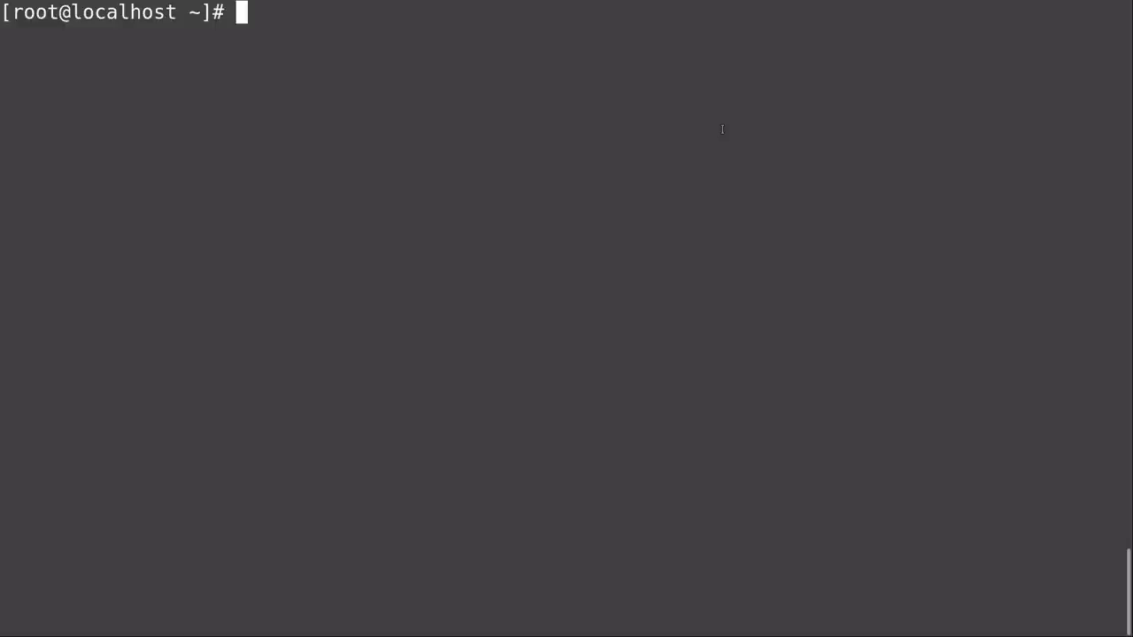
Run the mysql_secure_installation script
type("mys")
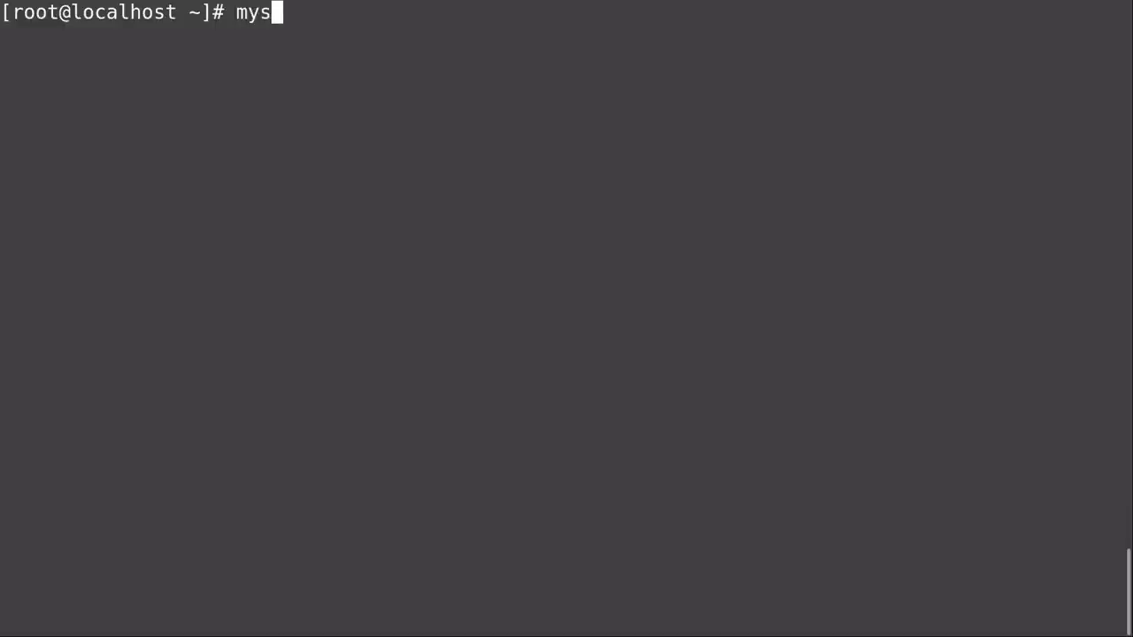
type("ql_secur")
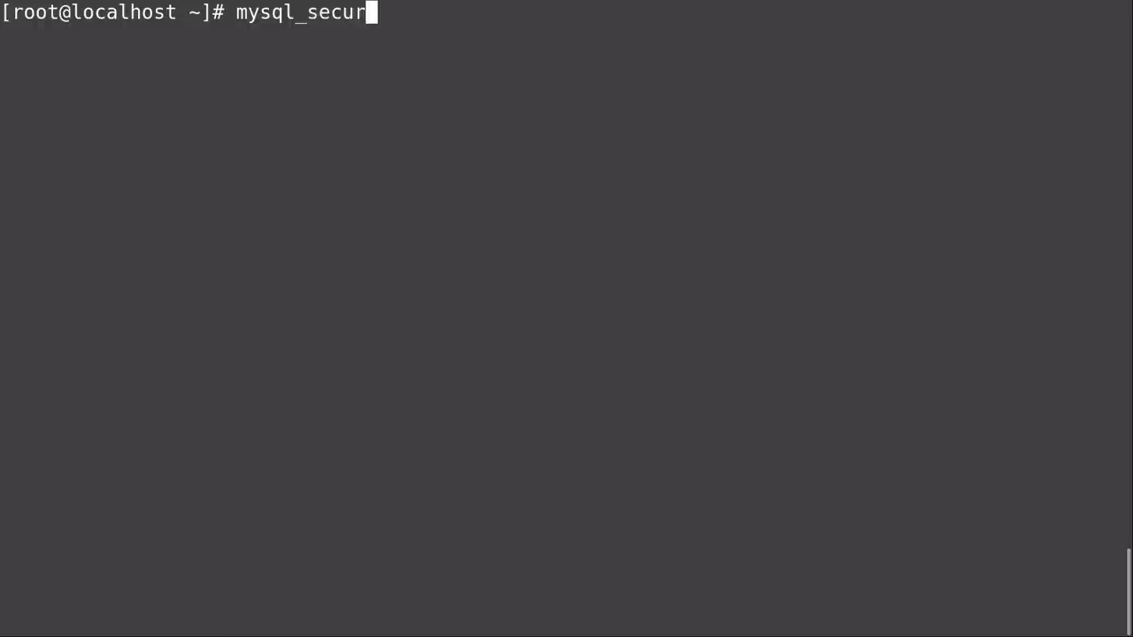
type("e_installation")
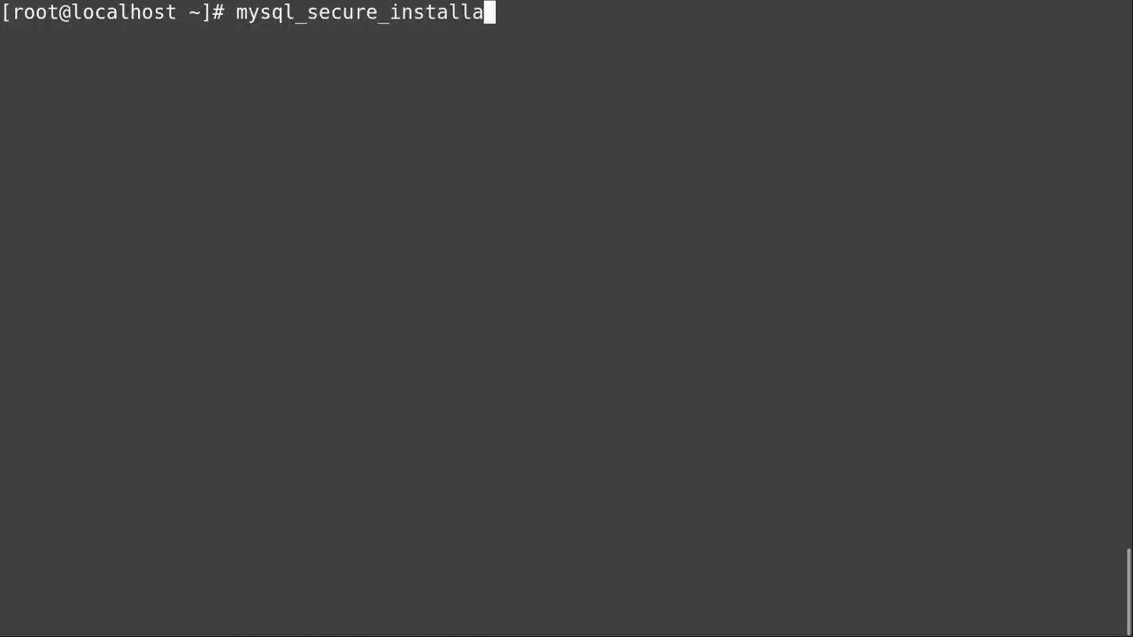
key("Return")
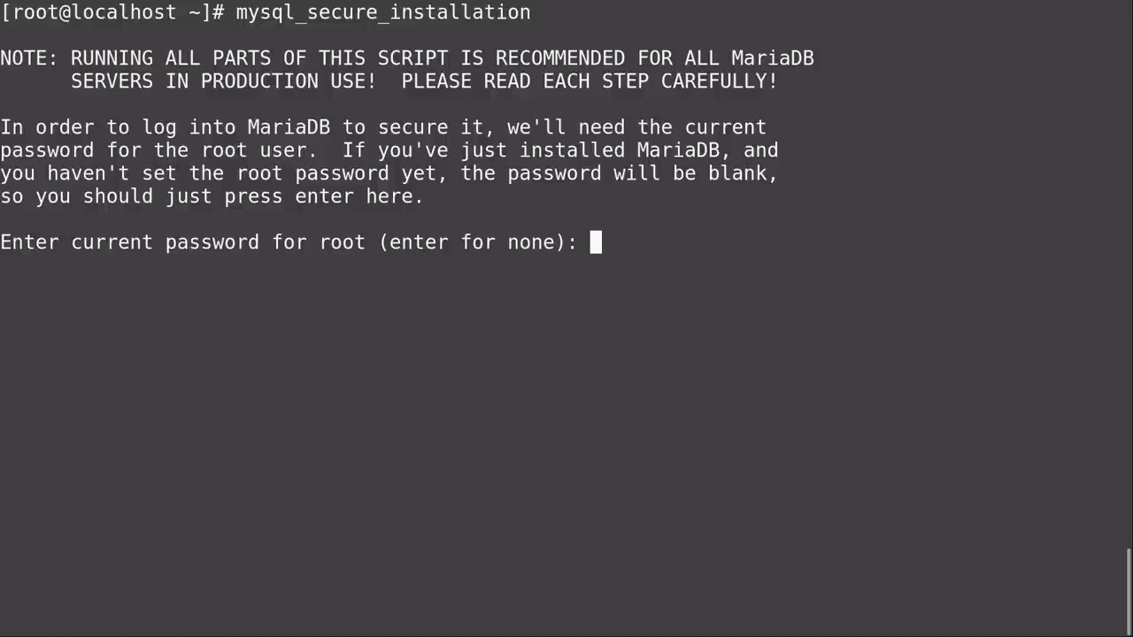
Skip the blank current password and set a new MariaDB root password
key("Return")
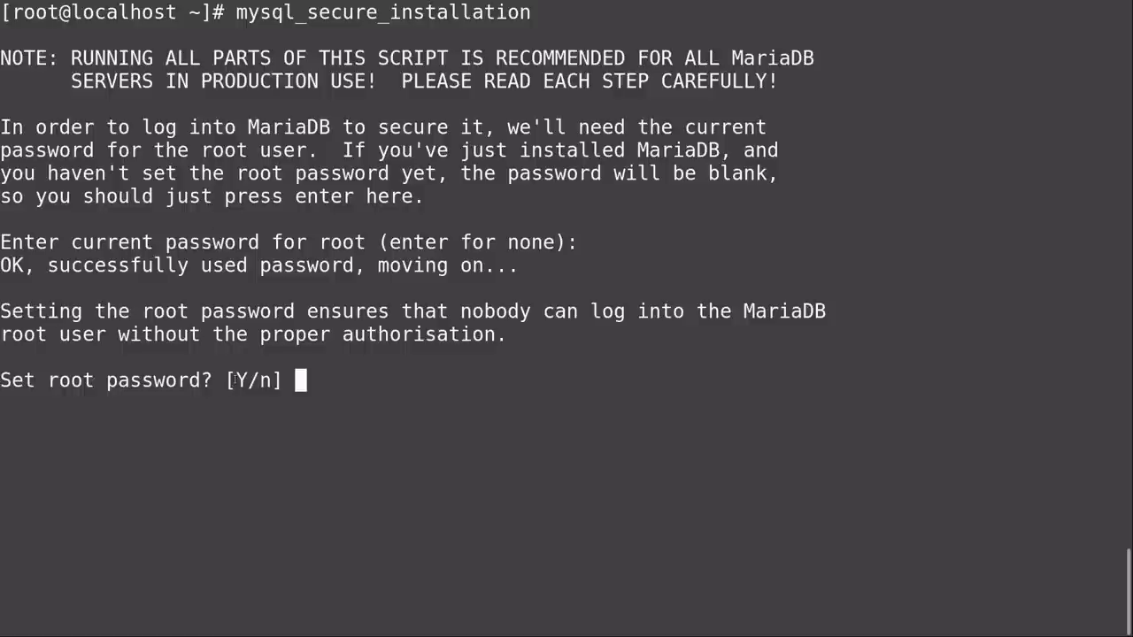
key("Return")
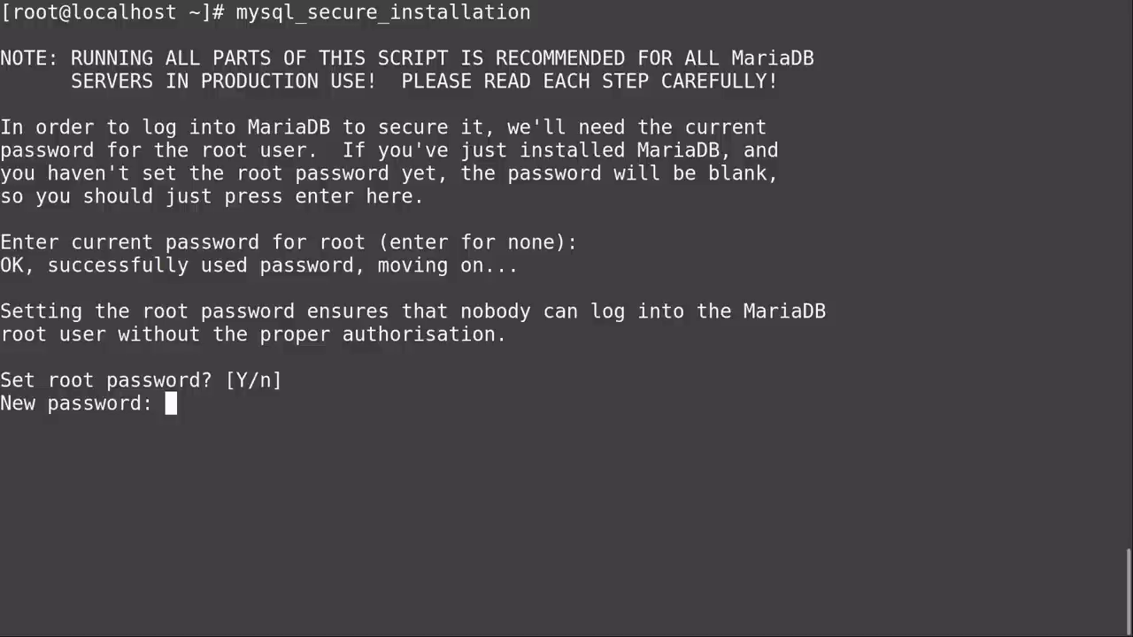
key("Return")
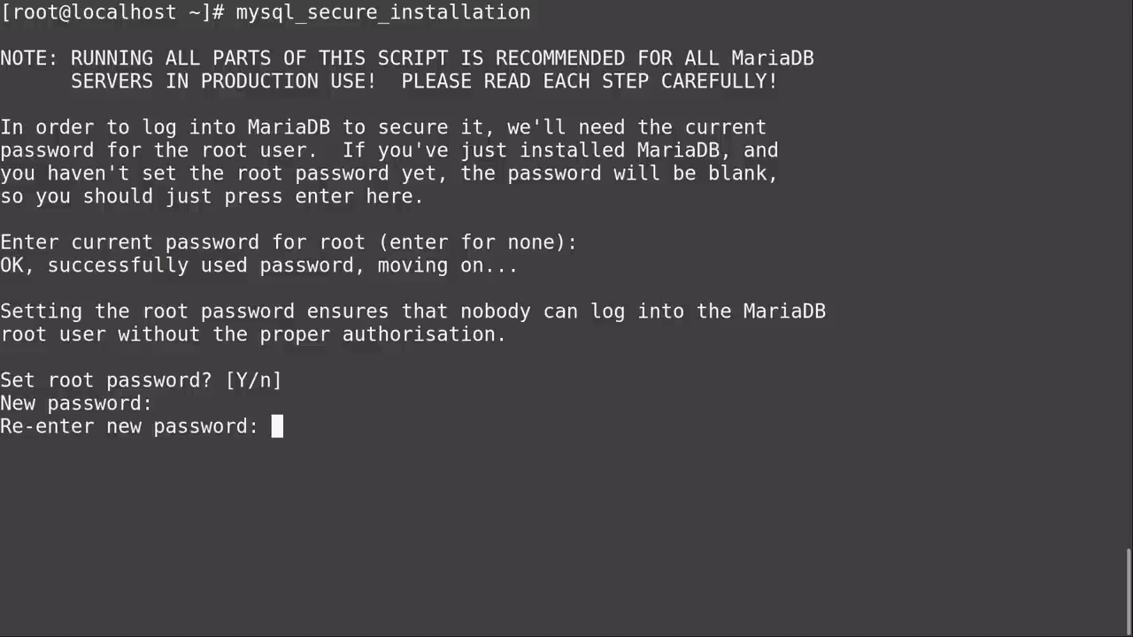
key("Return")
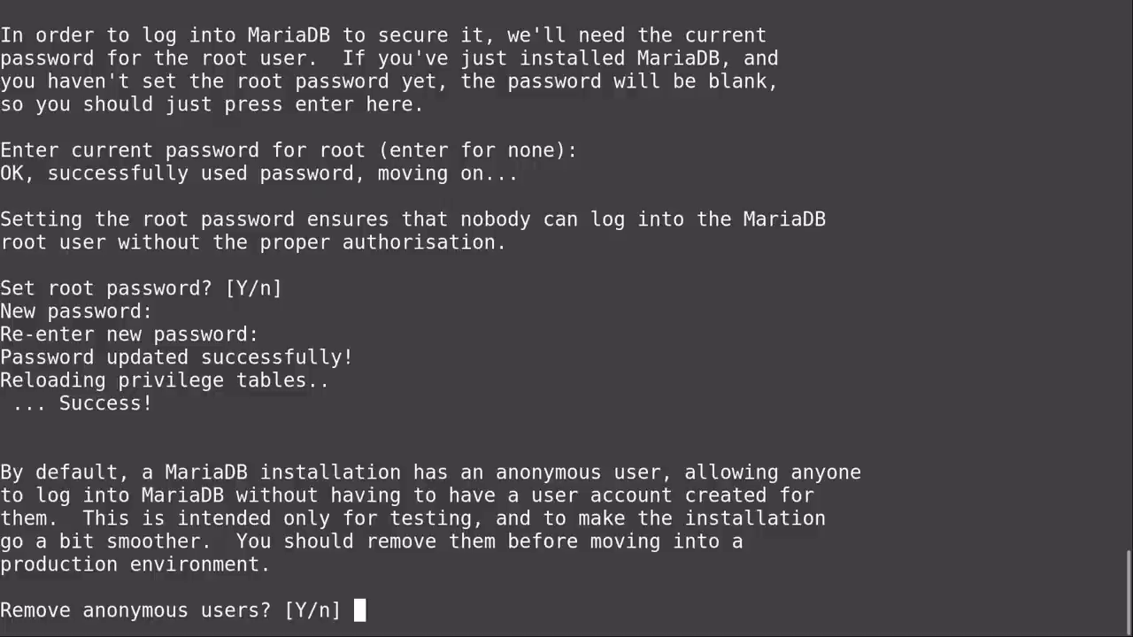
Remove anonymous users and the test database, disallow remote root login, and reload privileges
key("Return")
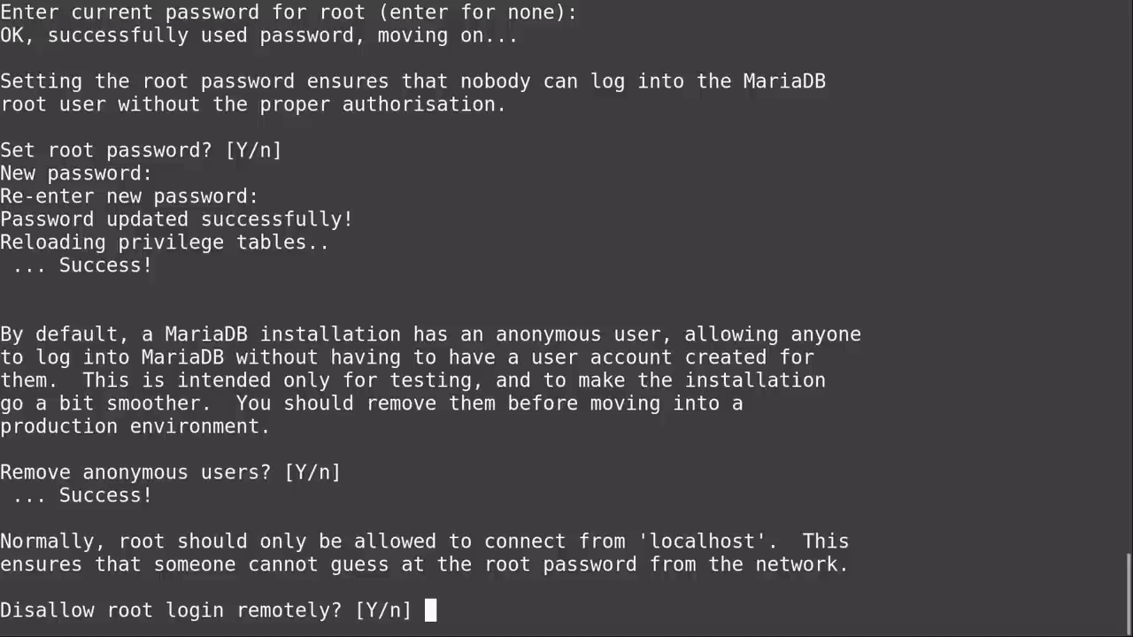
key("Return")
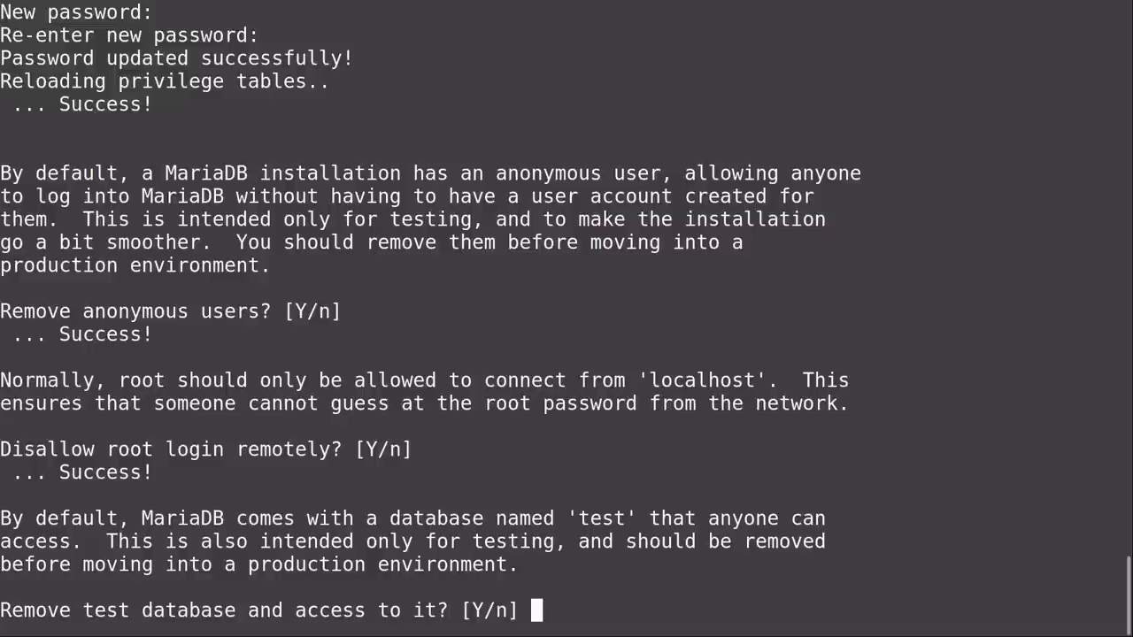
key("Return")
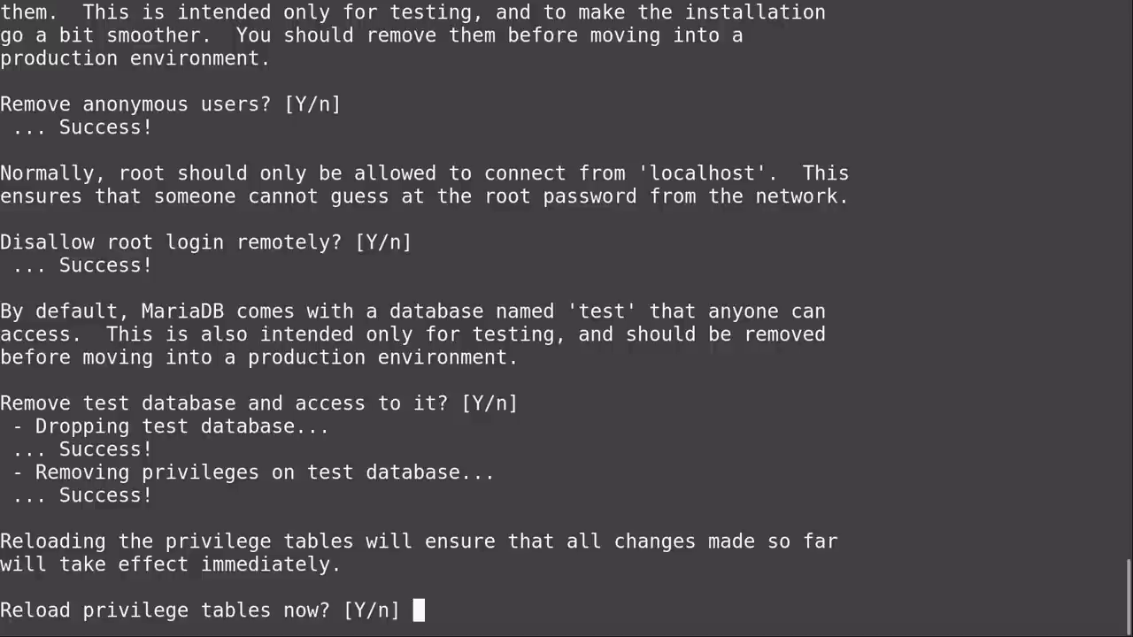
key("Return")
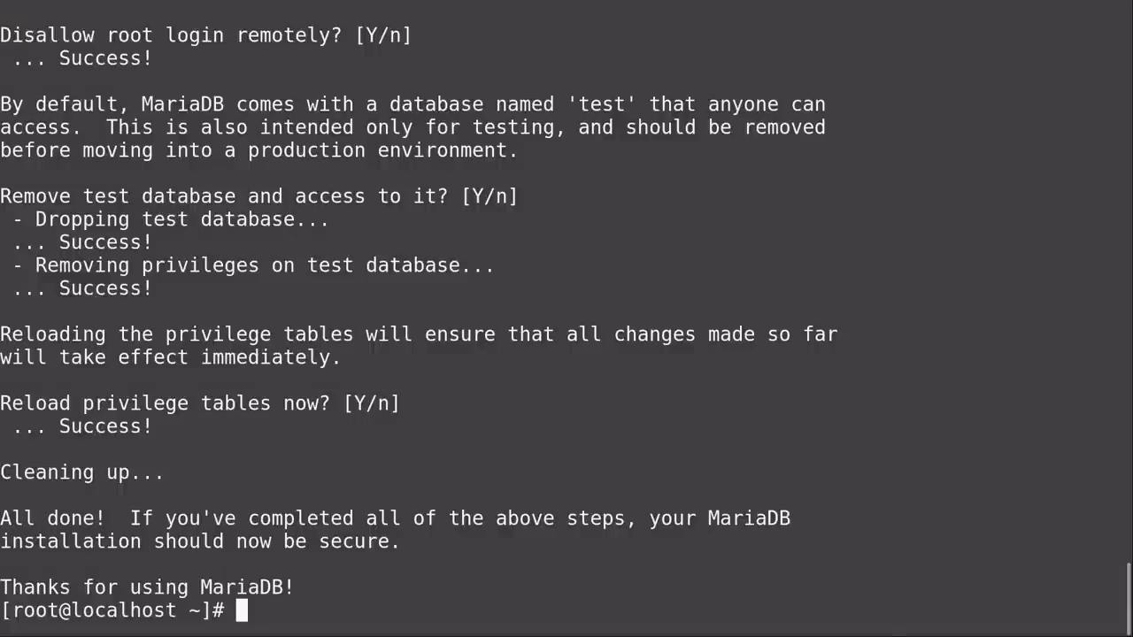
key("ctrl+l")
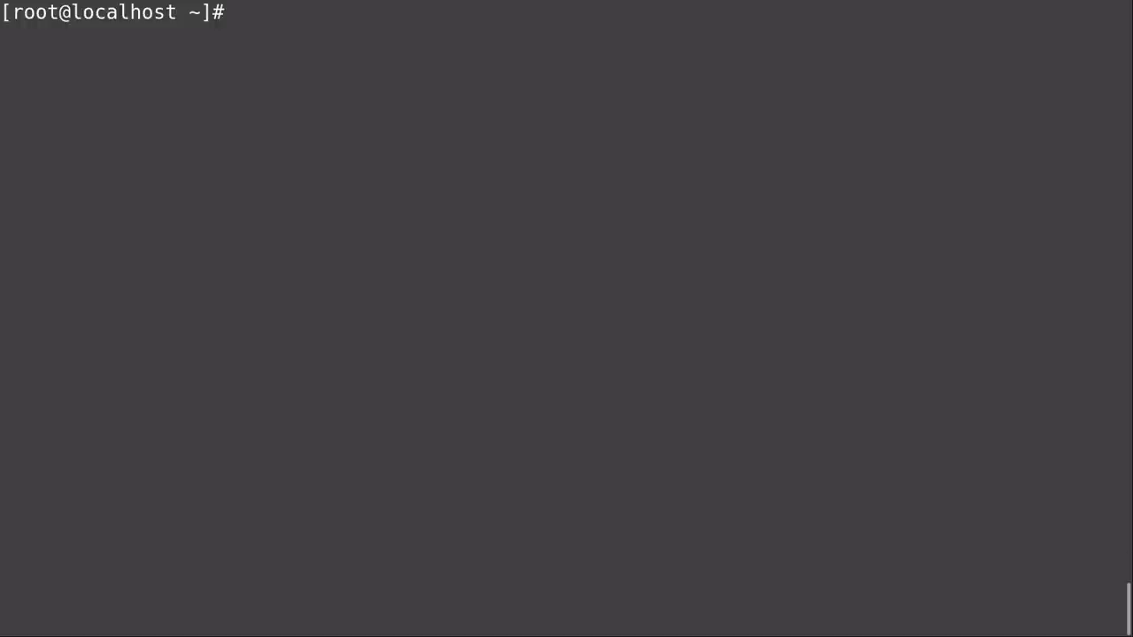
Log into MariaDB as root with mysql -u root -p, entering the root password
type("mysql")
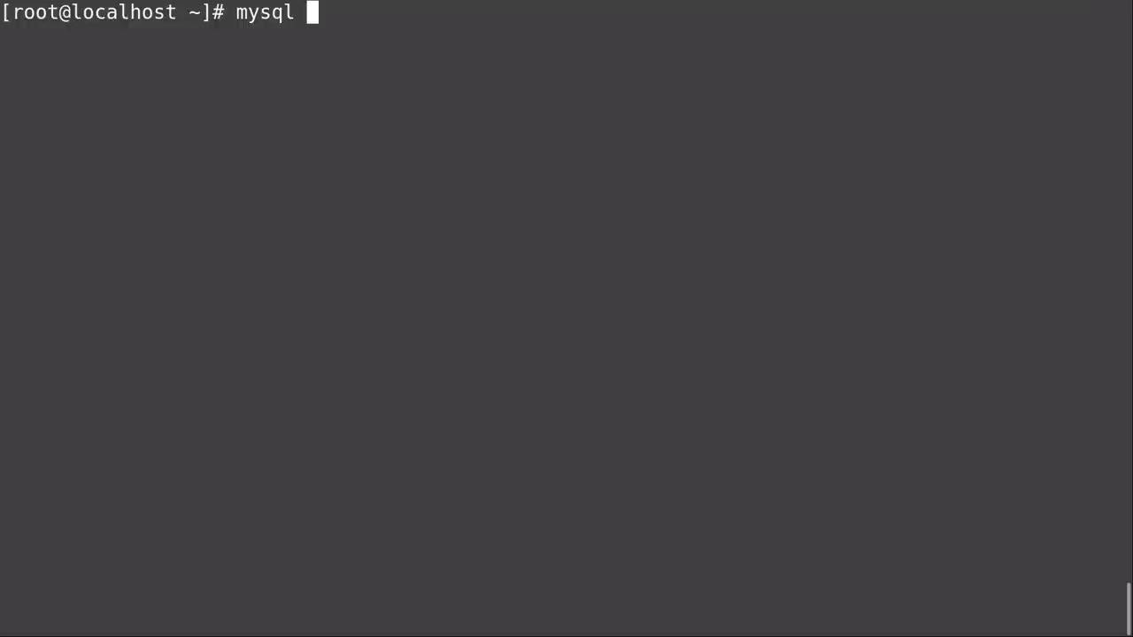
type(" -u root")
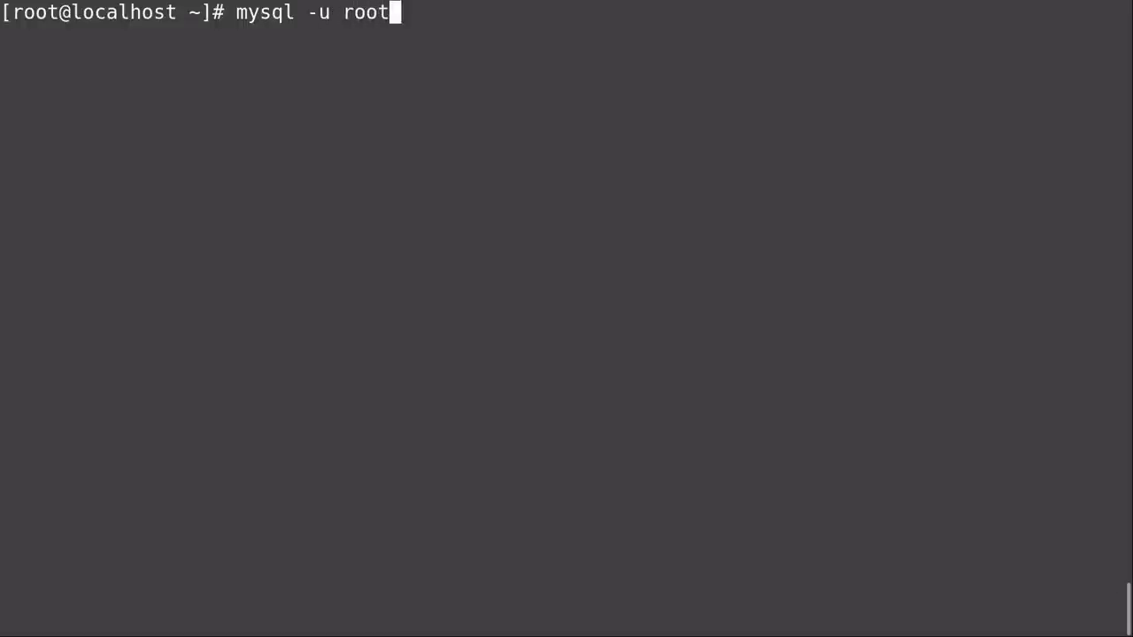
type(" -p password")
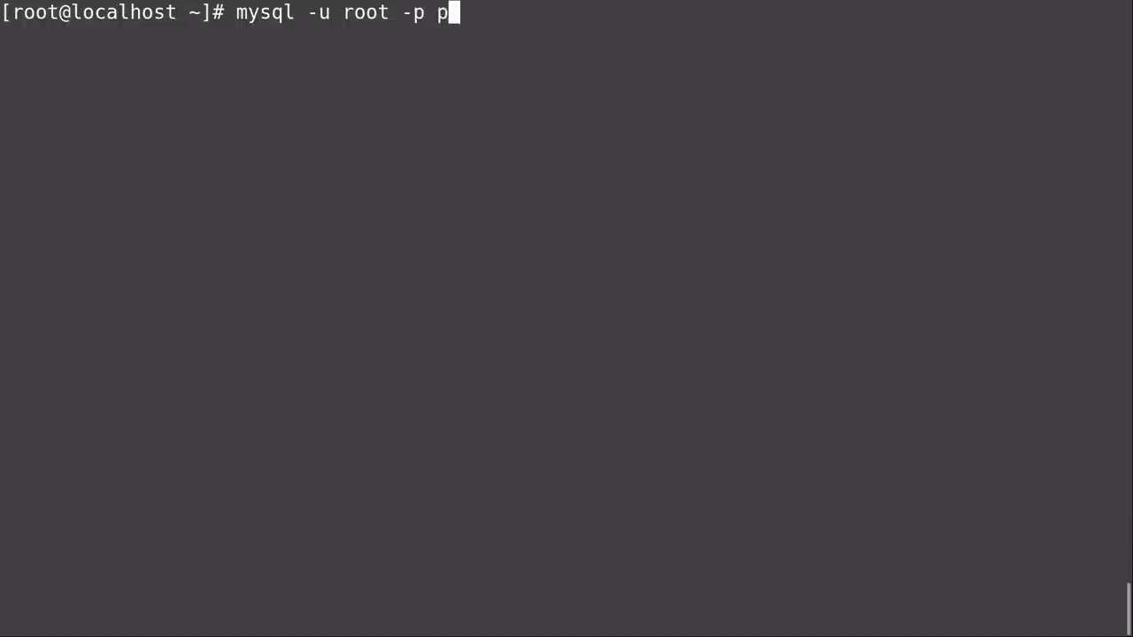
key("BackSpace")
key("BackSpace")
key("BackSpace")
key("BackSpace")
key("BackSpace")
key("BackSpace")
key("BackSpace")
key("BackSpace")
key("BackSpace")
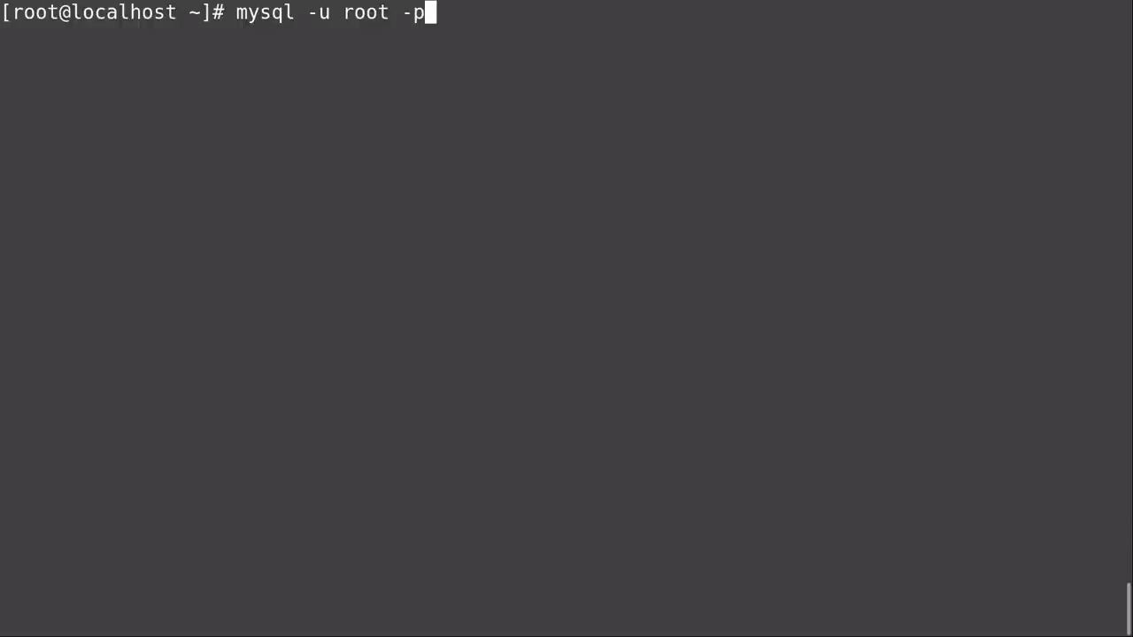
key("Return")
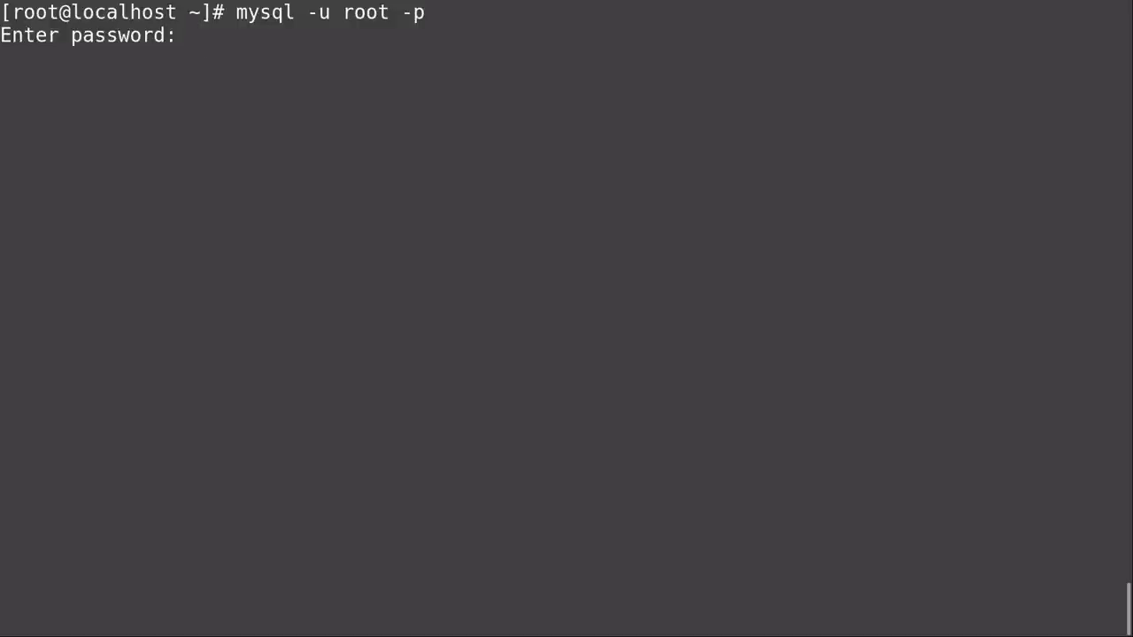
key("Return")
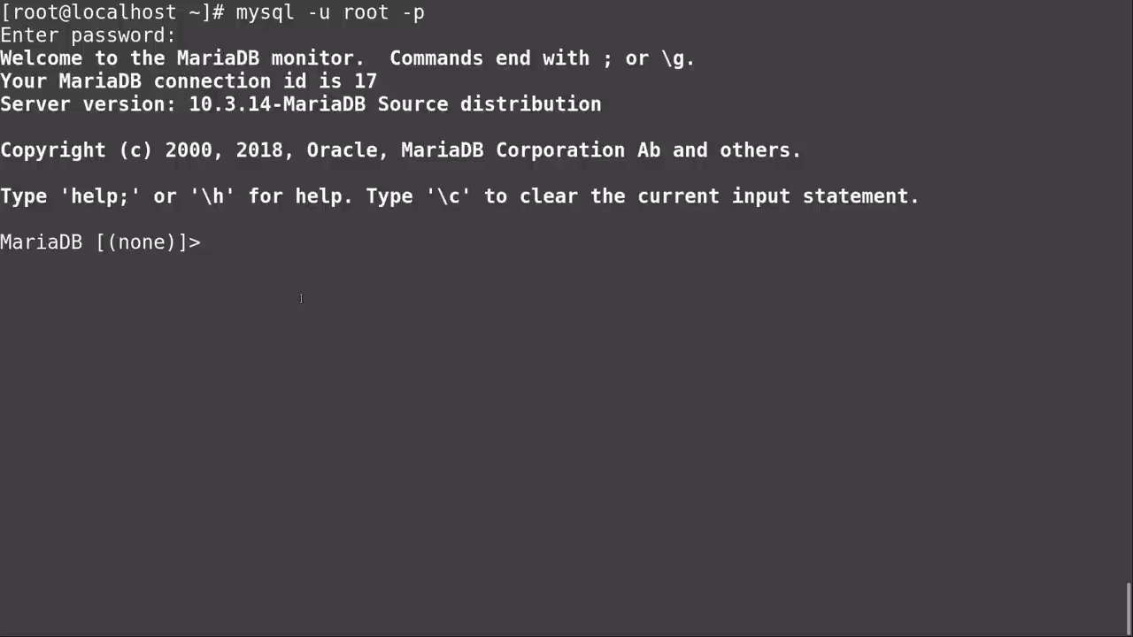
Create the ttrss database and verify it in the show databases listing
type("create database ")
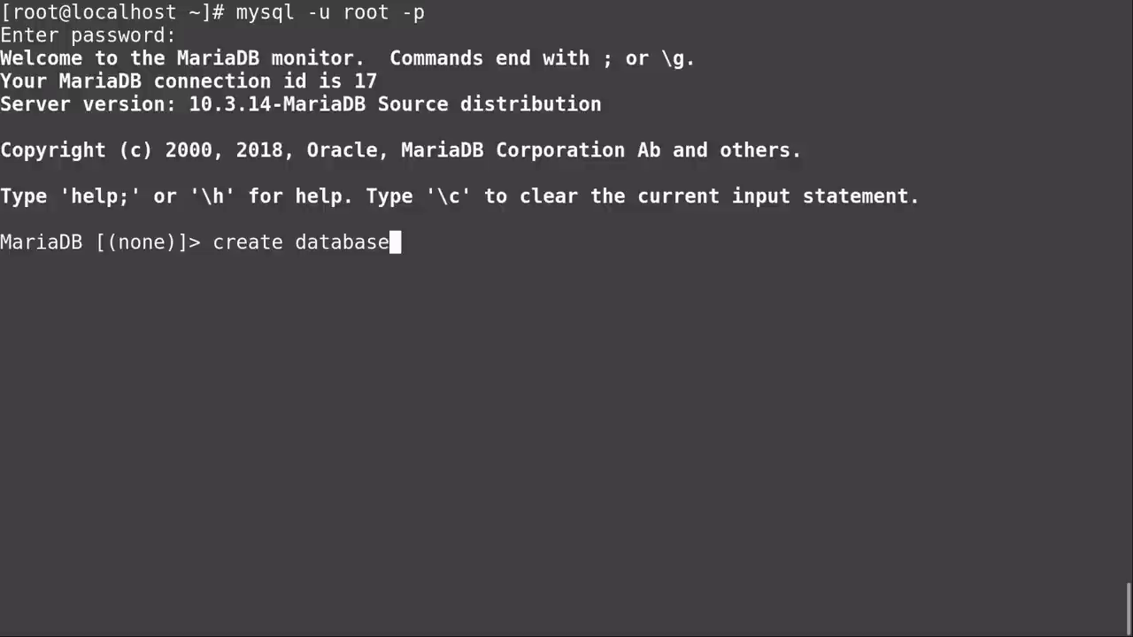
type("ttrss")
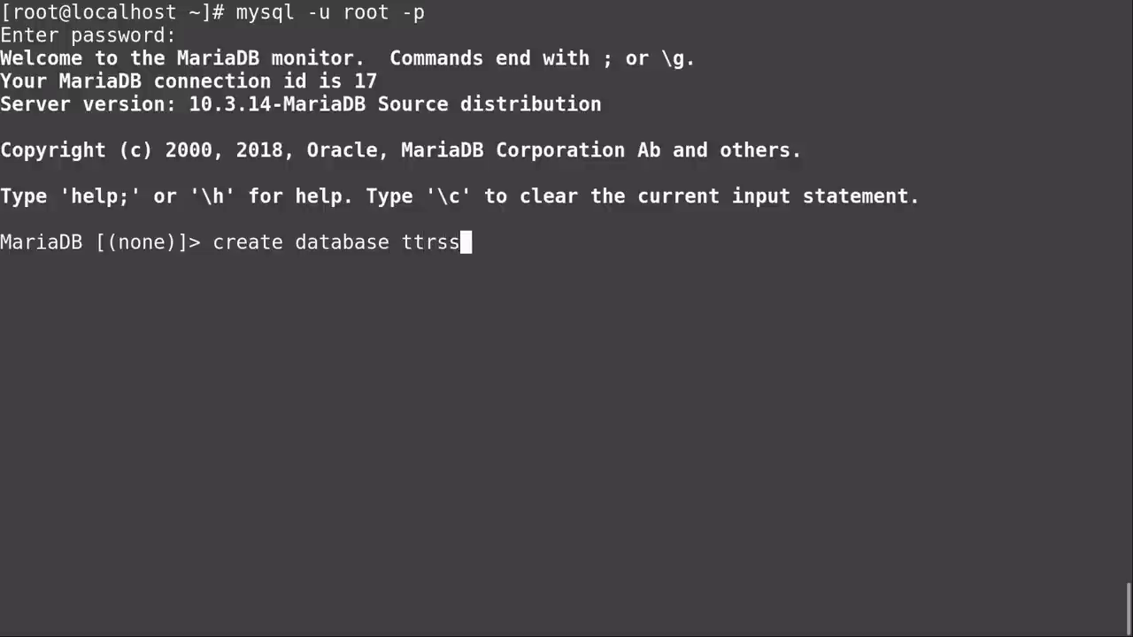
type(";")
key("Return")
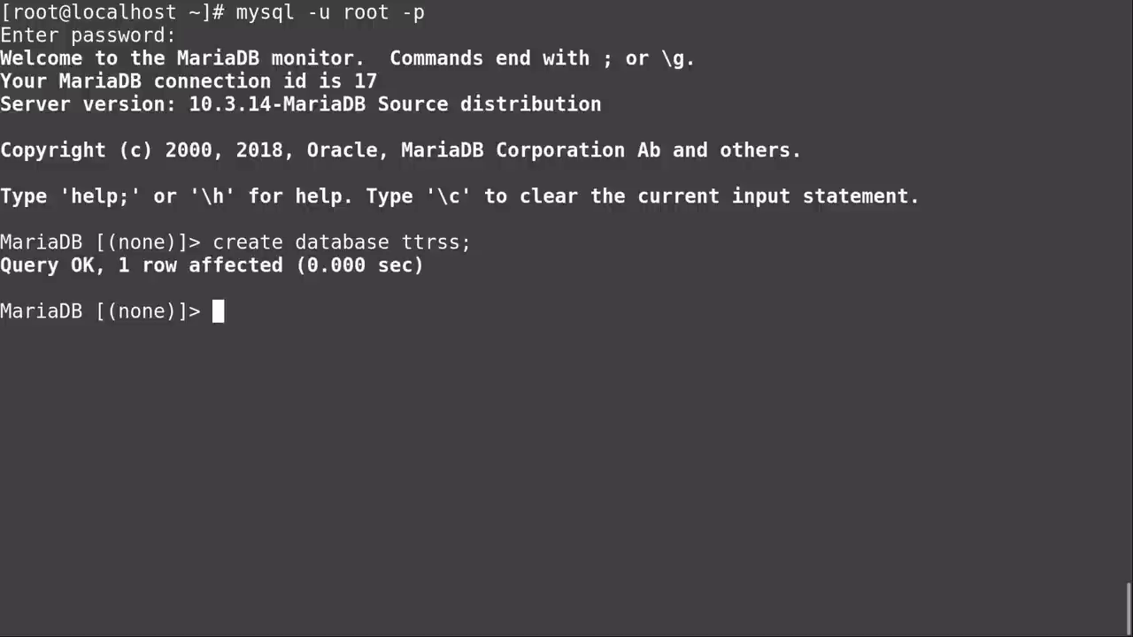
type("show databases;")
key("Return")
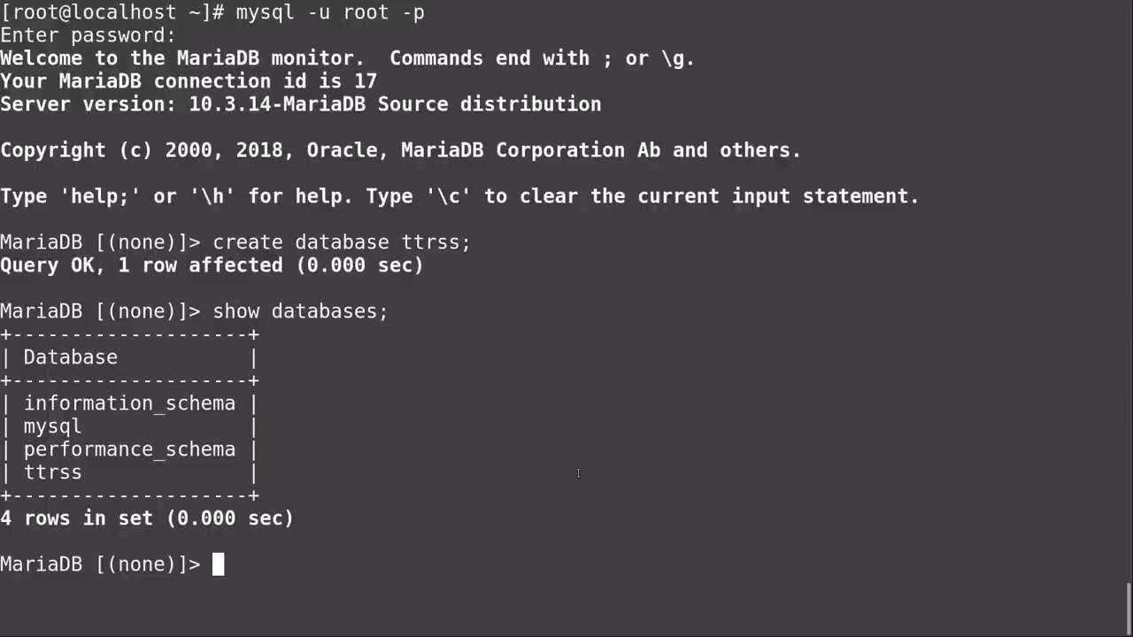
key("ctrl+l")
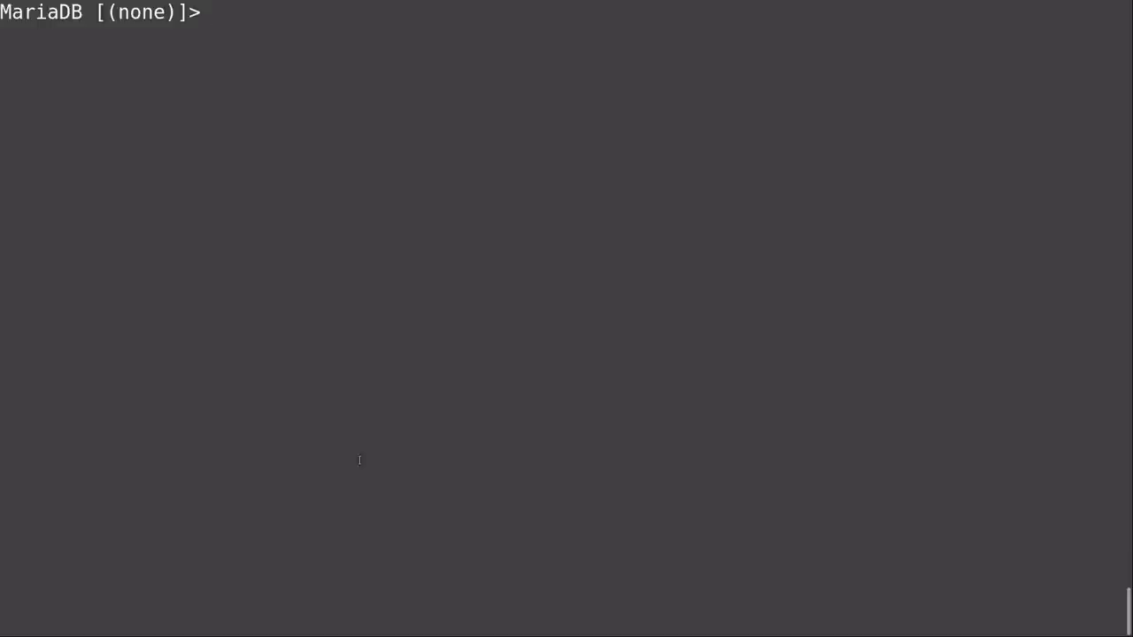
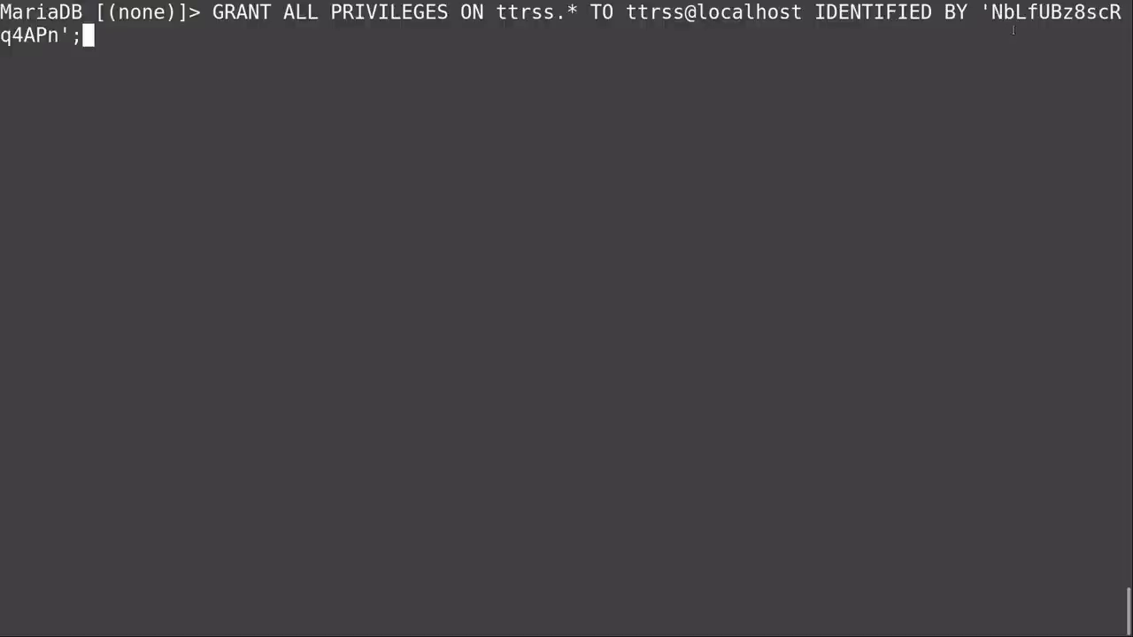
Grant ttrss@localhost all privileges on ttrss.*, flush privileges, and exit MariaDB
key("Return")
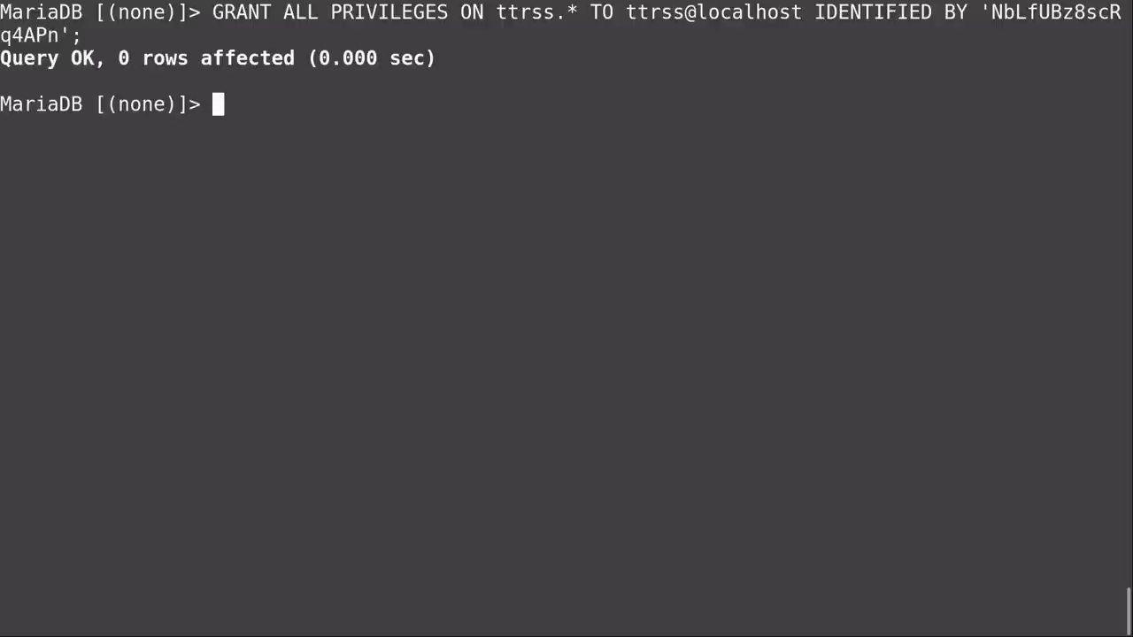
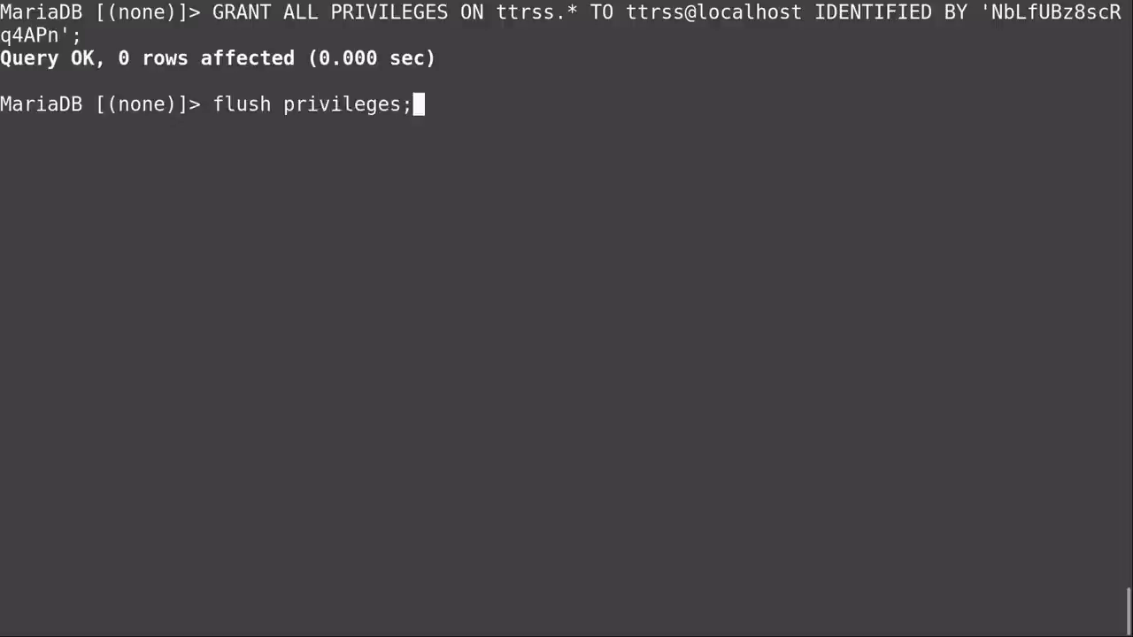
key("Return")
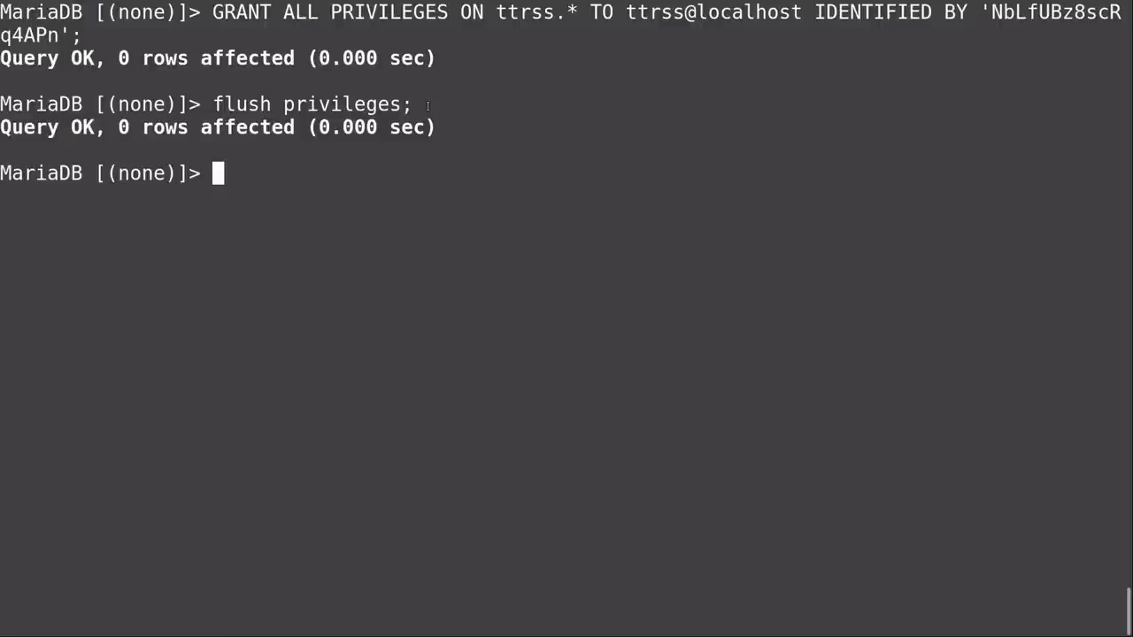
key("ctrl+d")
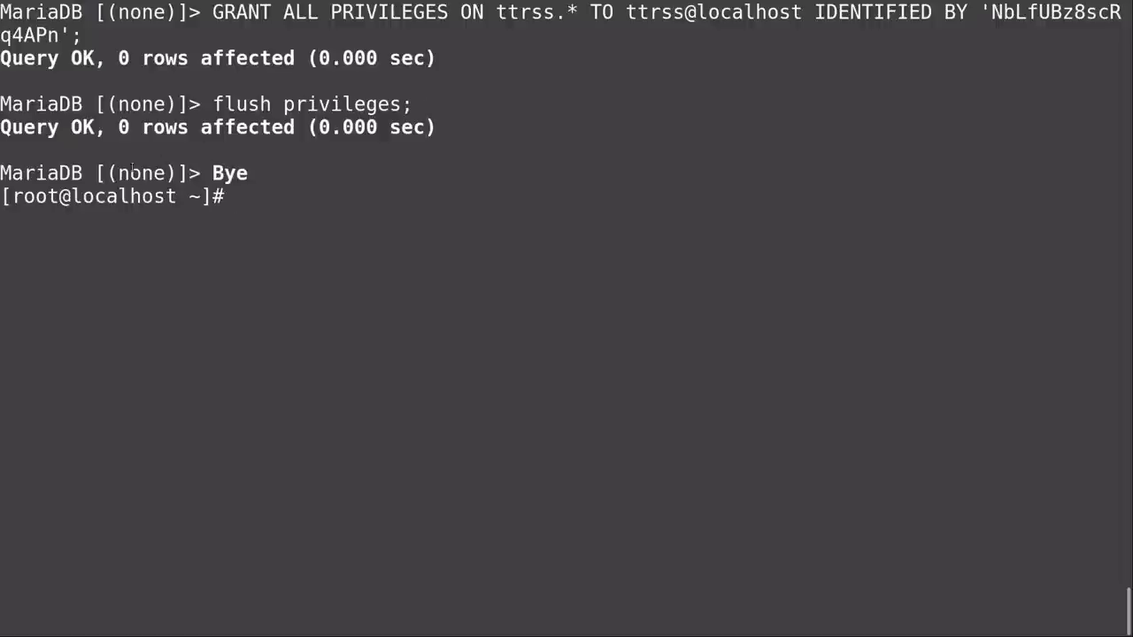
Clear the screen and search the repositories with pacman -Ss tt-rss
type("clear")
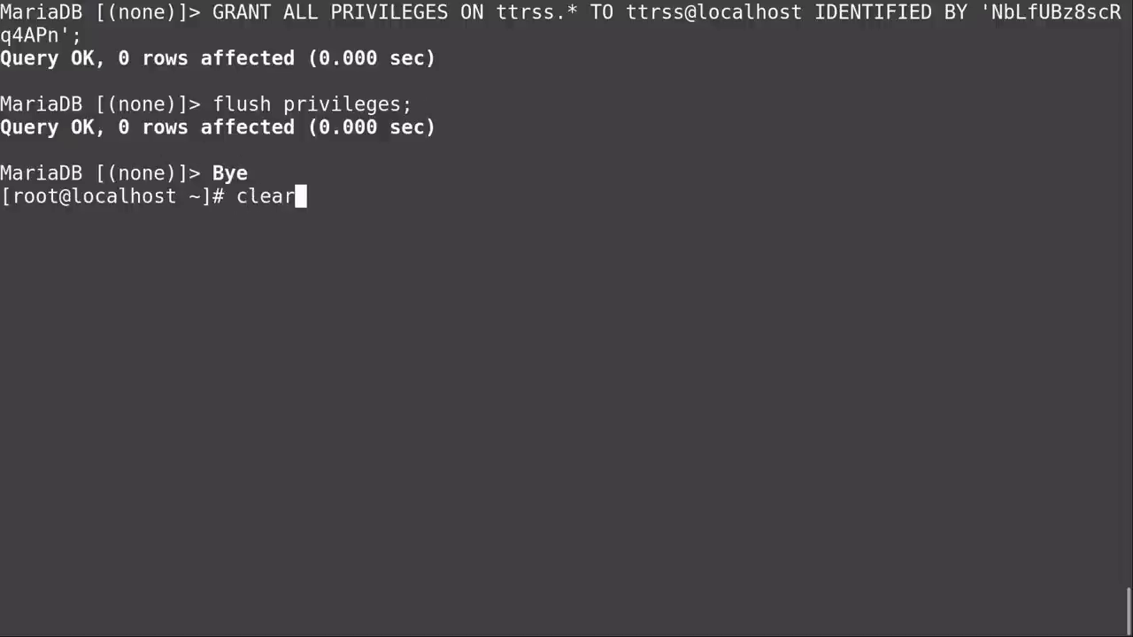
key("Return")
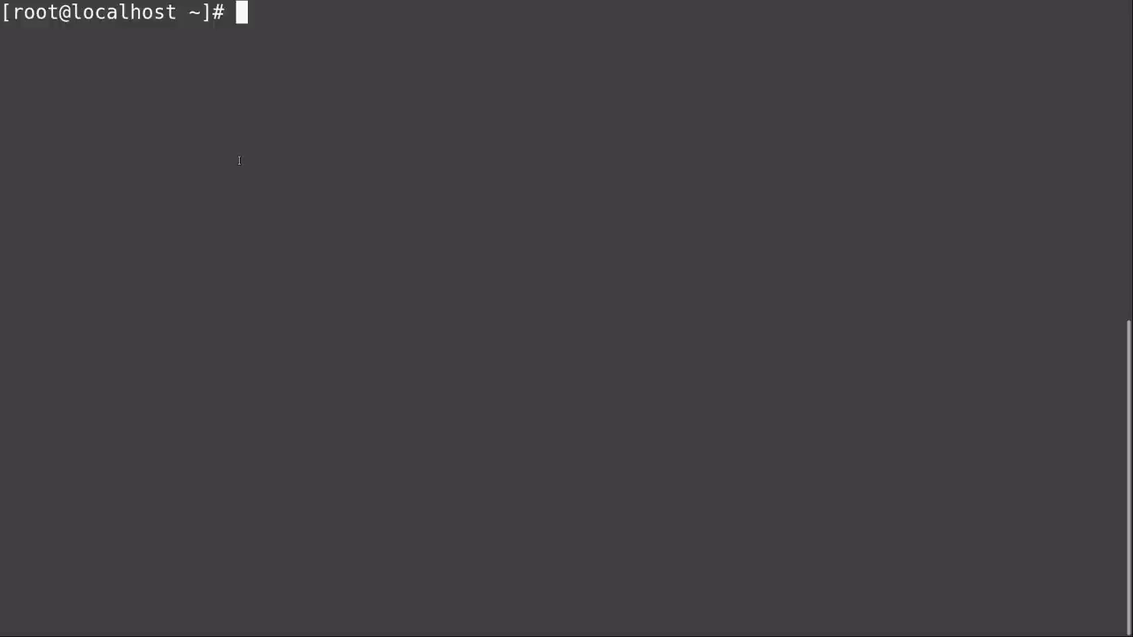
type("pacma")
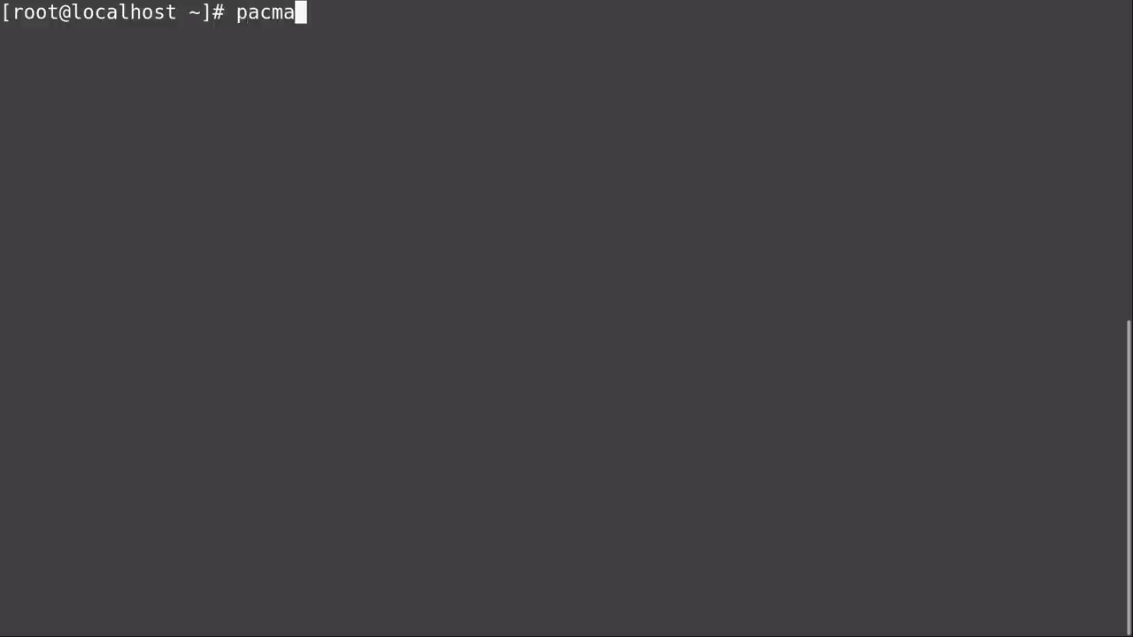
type("n -S")
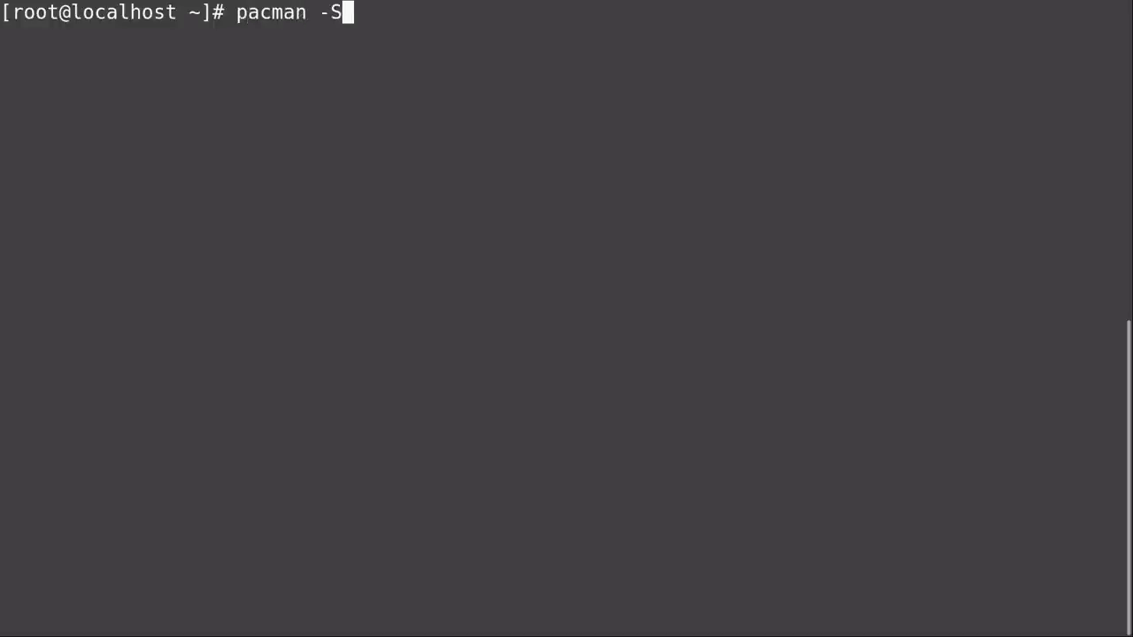
type("s")
type("t")
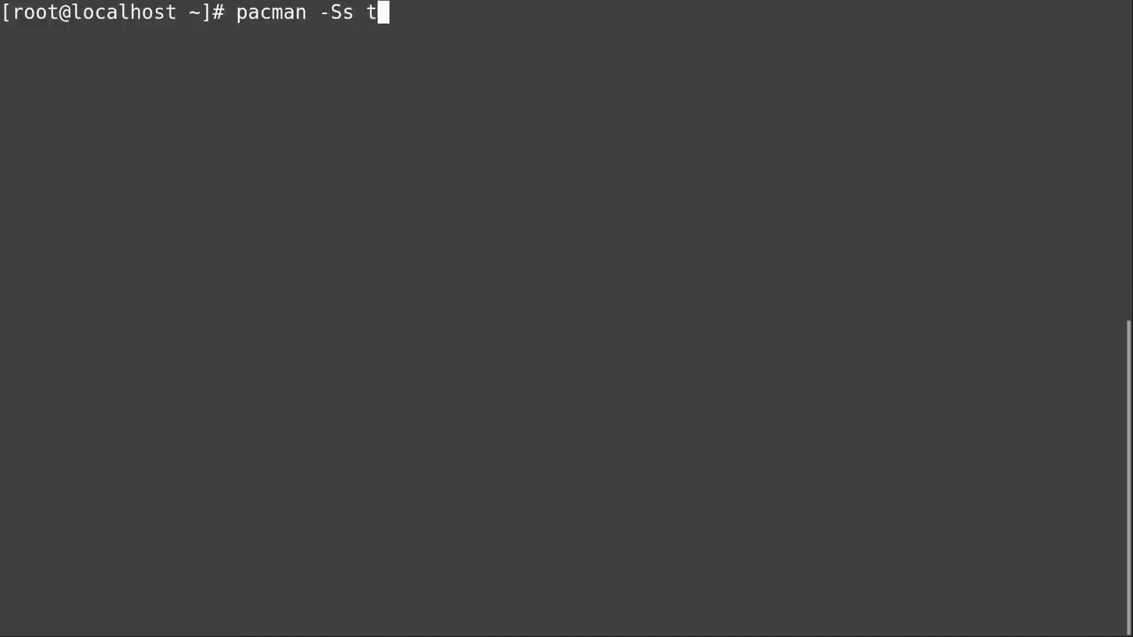
type("t-rss")
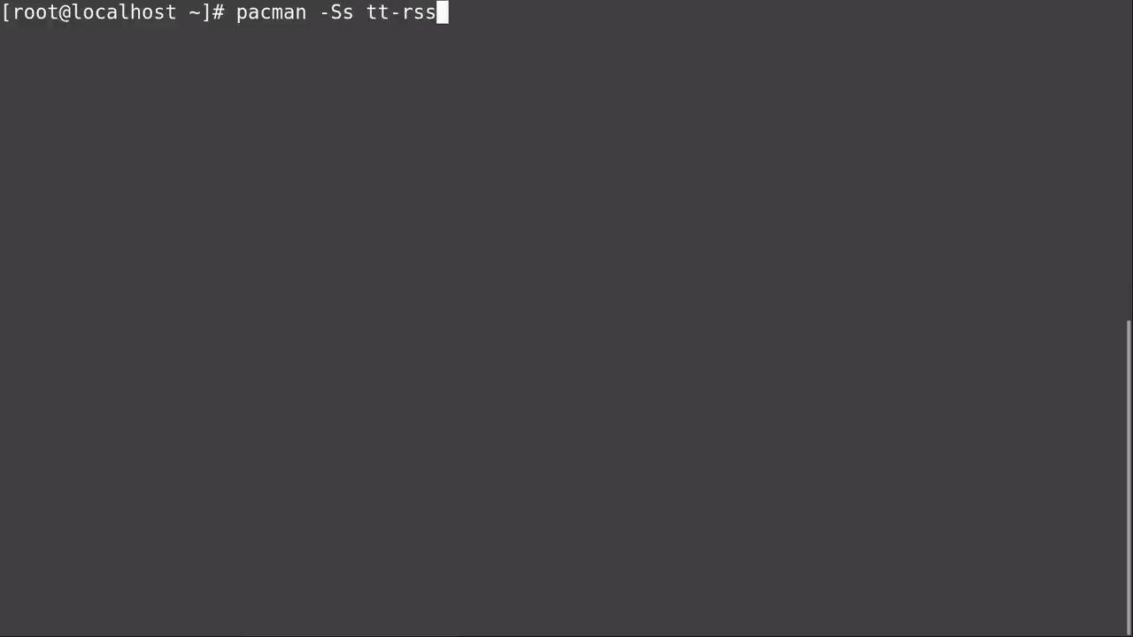
key("Return")
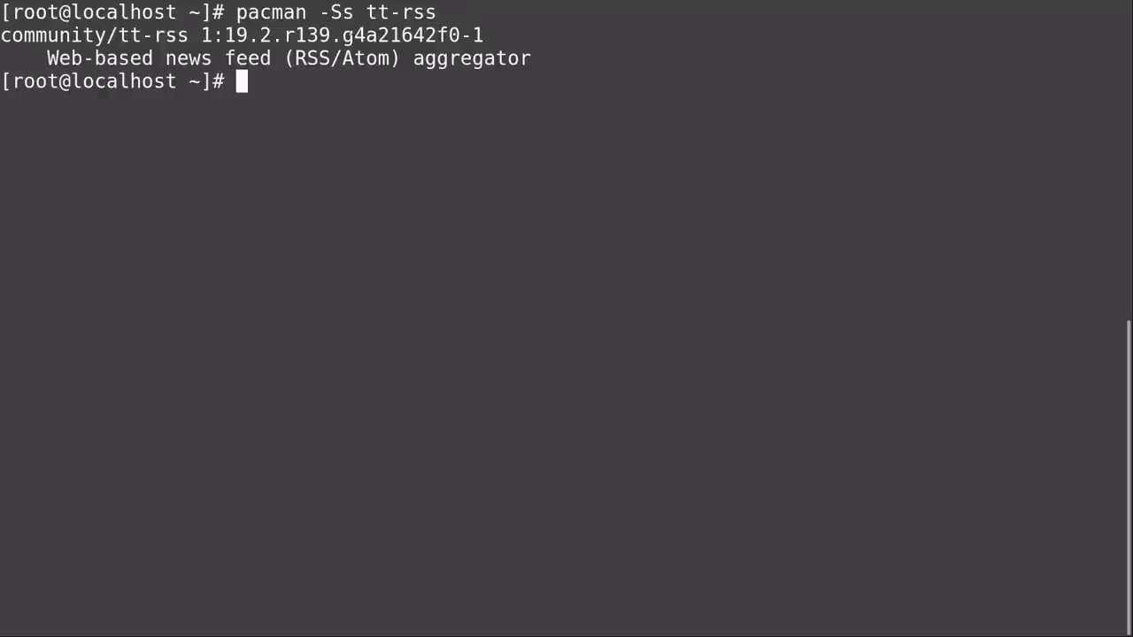
Install tt-rss with pacman -S, accepting the libzip and php dependencies
key("Up")
key("Left")
key("Left")
key("Left")
key("Left")
key("Left")
key("Left")
key("Left")
key("Left")
key("Left")
key("Left")
key("Right")
key("Right")
key("Right")
key("BackSpace")
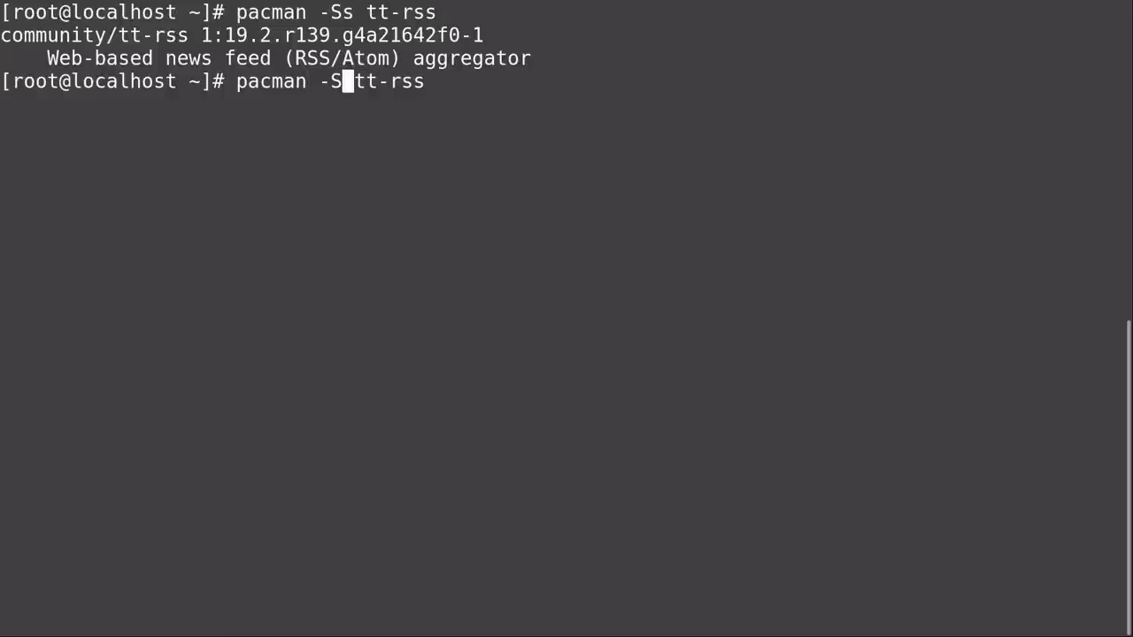
key("Return")
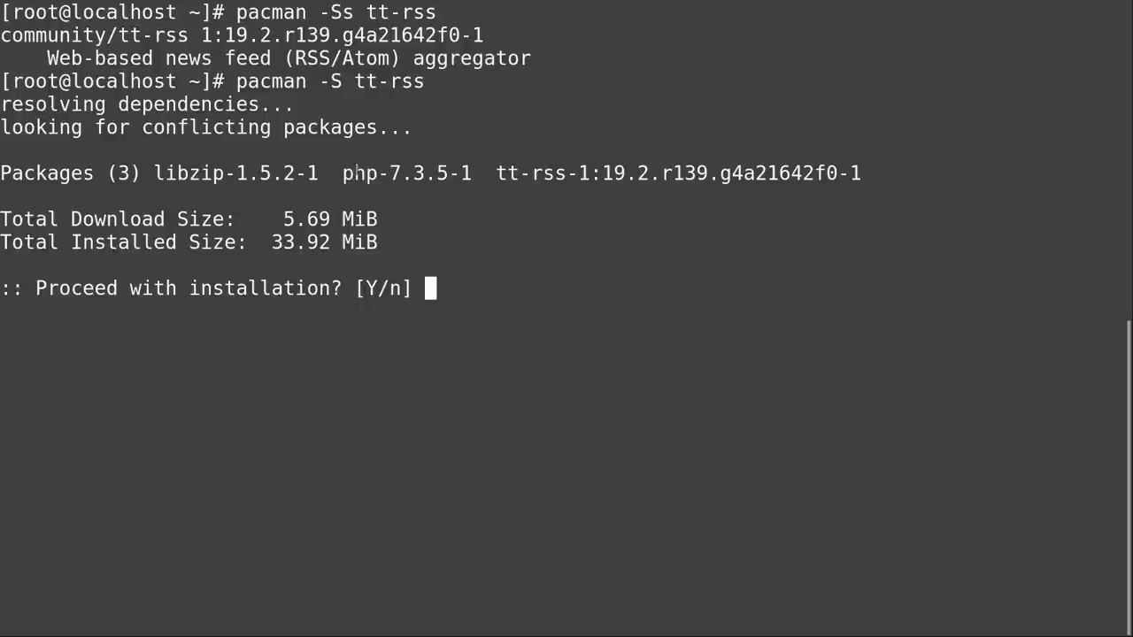
key("Return")
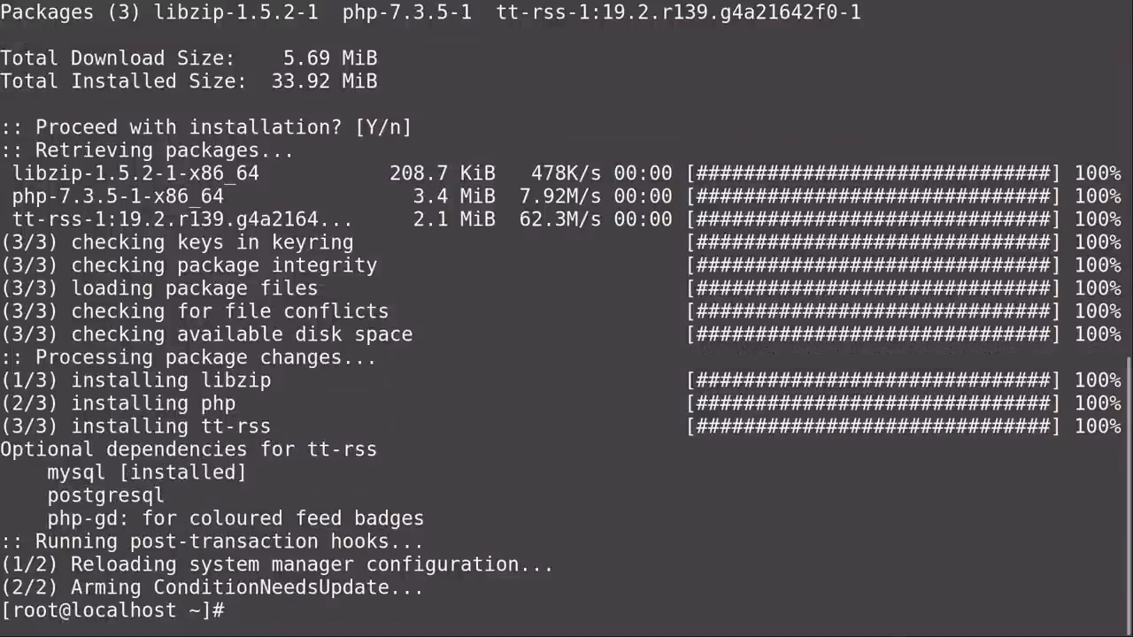
key("ctrl+l")
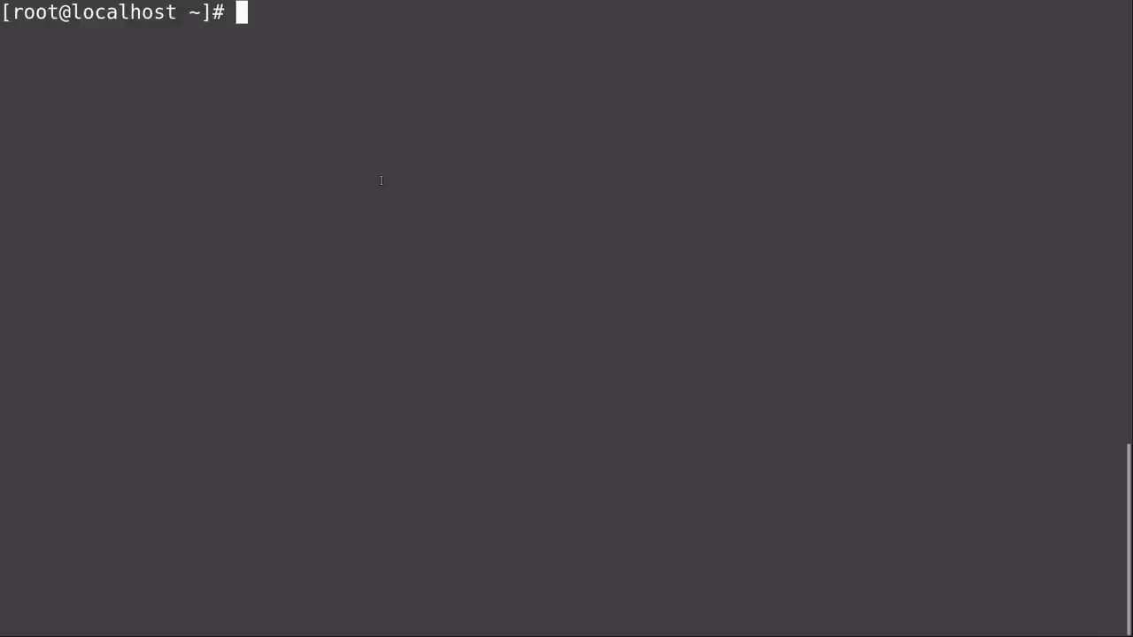
Open /etc/php/php.ini in the nano editor
type("nano ")
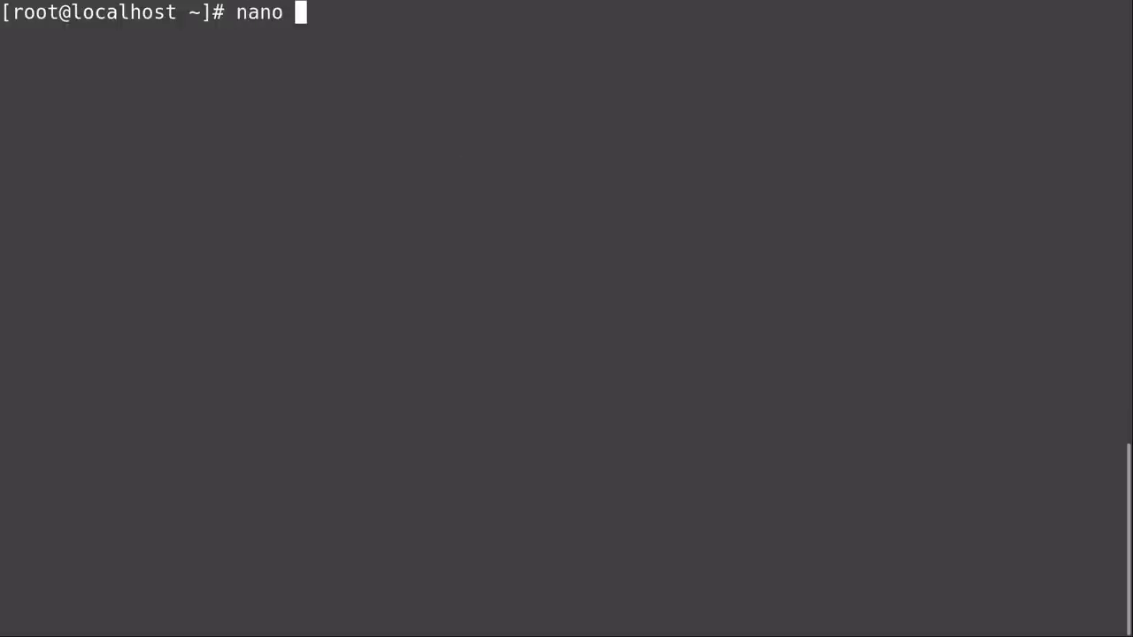
type("/etc/php/")
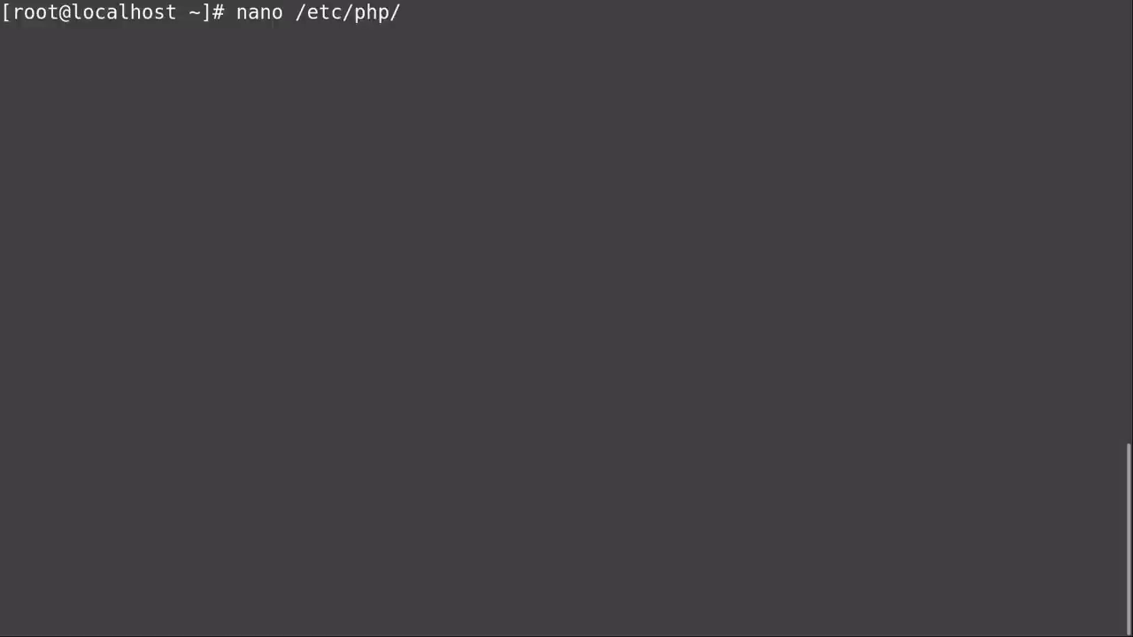
type("php.ini")
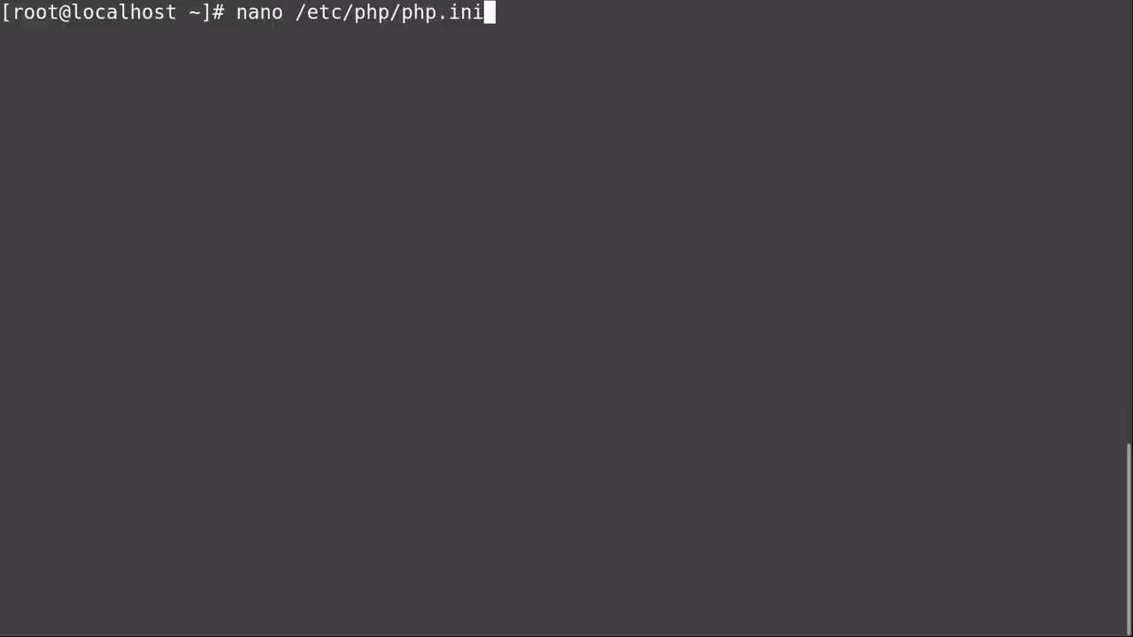
key("Return")
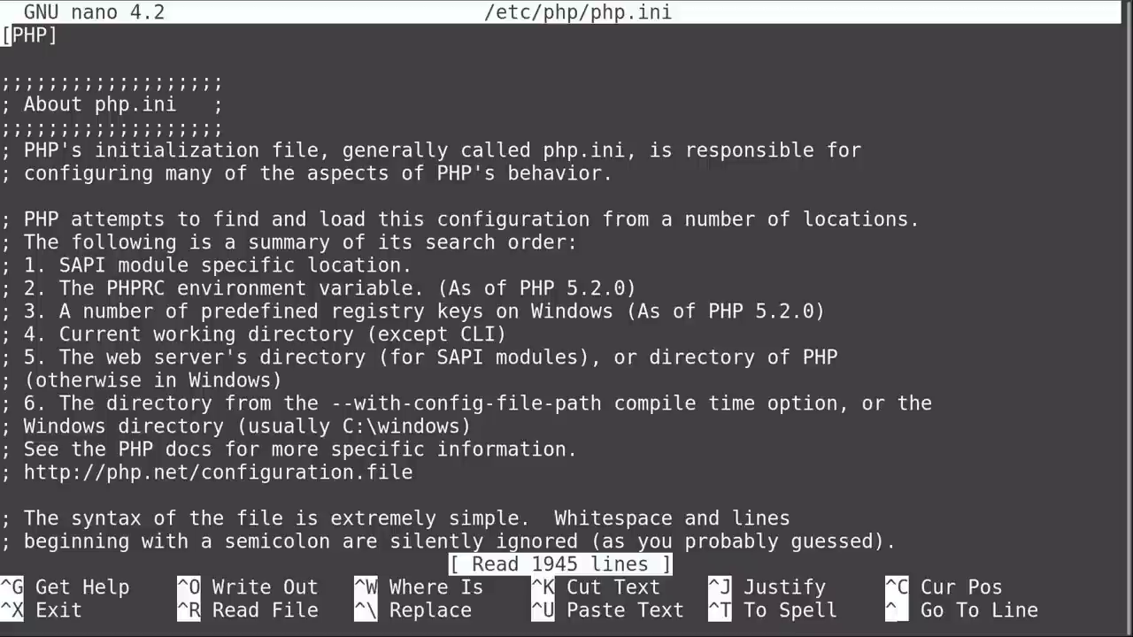
Find the extension= lines and uncomment the iconv extension
key("ctrl+w")
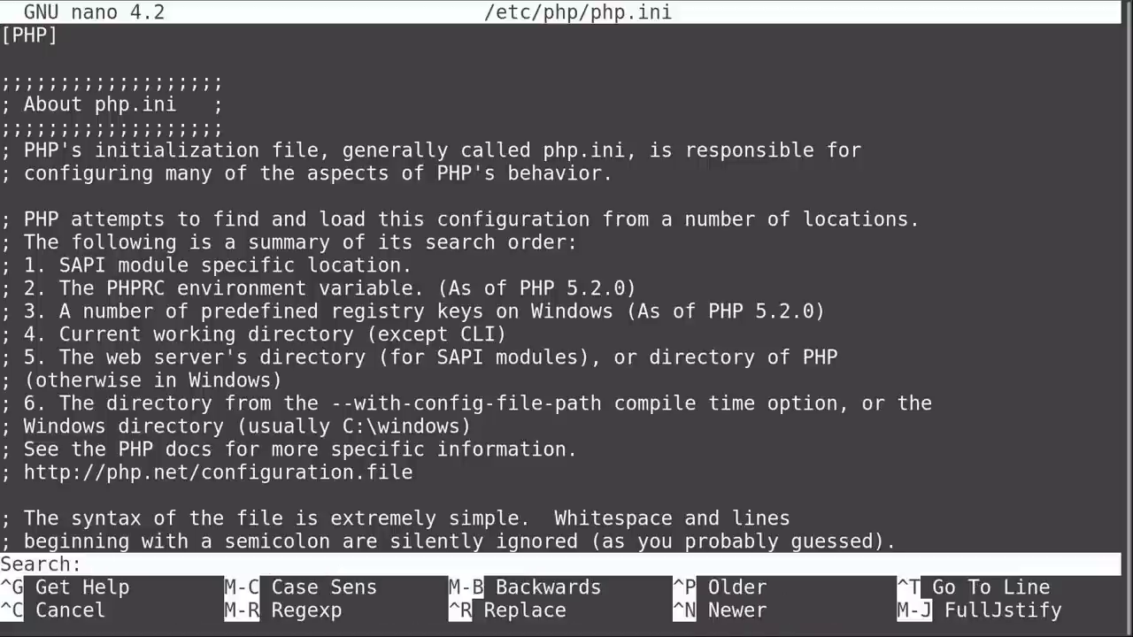
type("extension=")
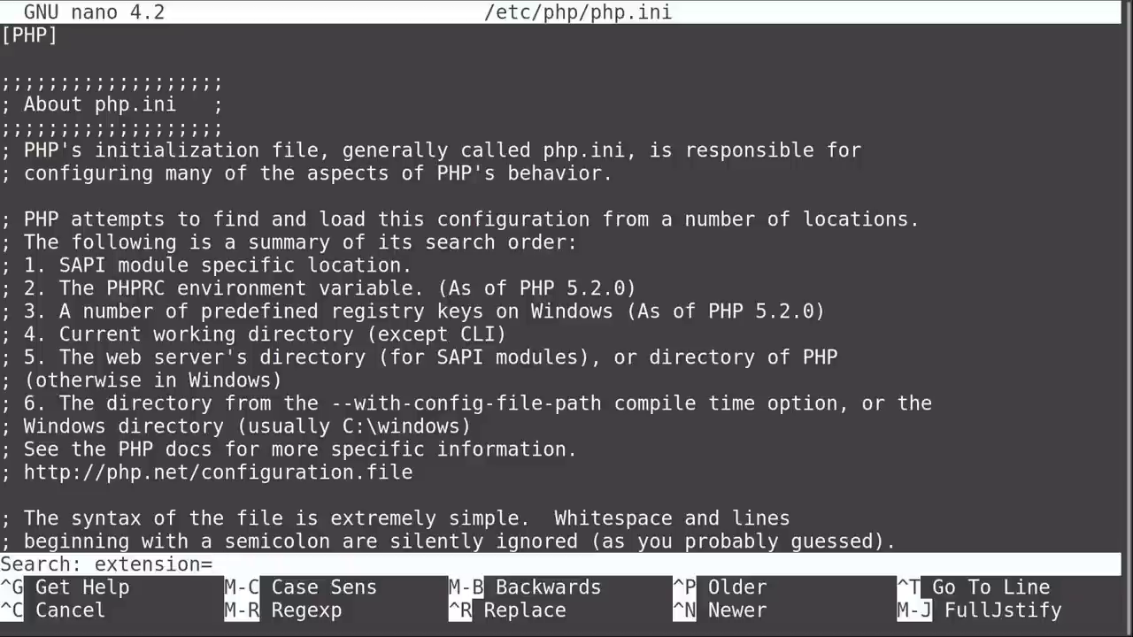
key("Return")
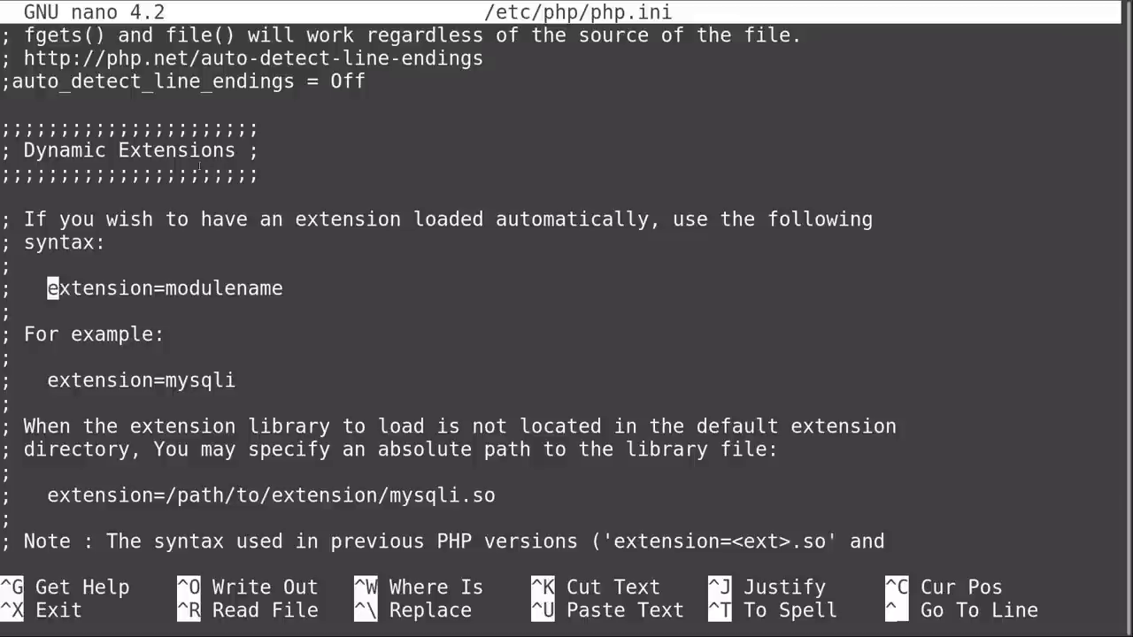
key("Down")
key("Down")
key("Down")
key("Down")
key("Down")
key("Down")
key("Down")
key("Down")
key("Down")
key("Down")
key("Down")
key("Down")
key("Down")
key("Down")
key("Down")
key("Down")
key("Down")
key("Down")
key("Down")
key("Down")
key("Down")
key("Down")
key("Down")
key("Down")
key("Down")
key("Up")
key("Up")
key("Up")
key("Up")
key("Up")
key("Up")
key("Left")
key("Left")
key("Left")
key("Left")
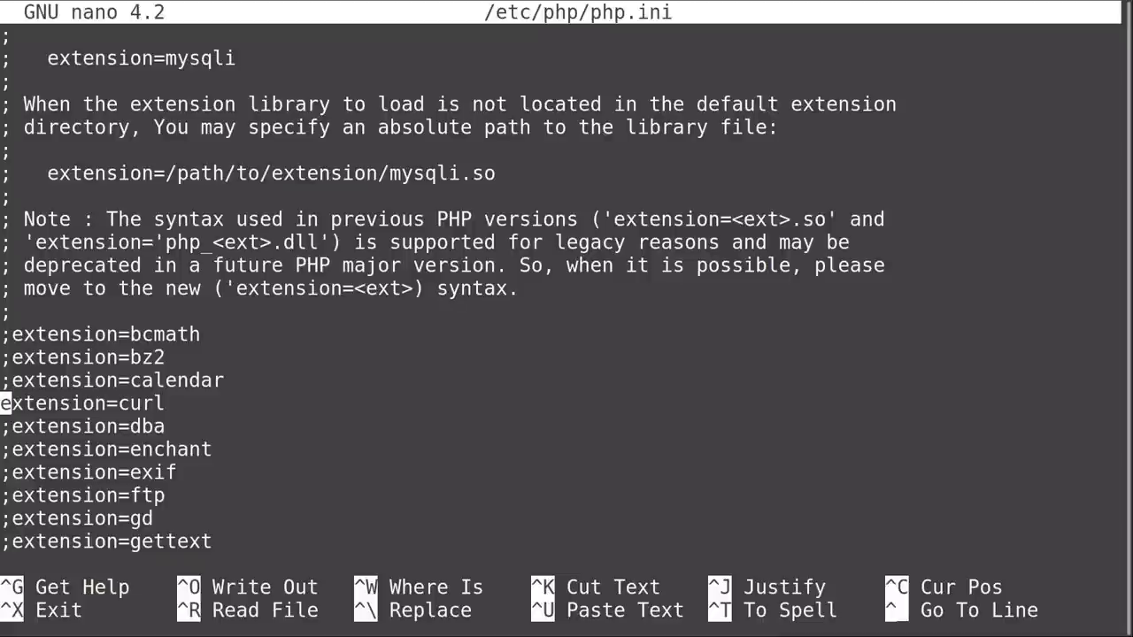
key("Down")
key("Down")
key("Down")
key("Down")
key("Down")
key("Down")
key("Down")
key("Down")
key("Down")
key("Up")
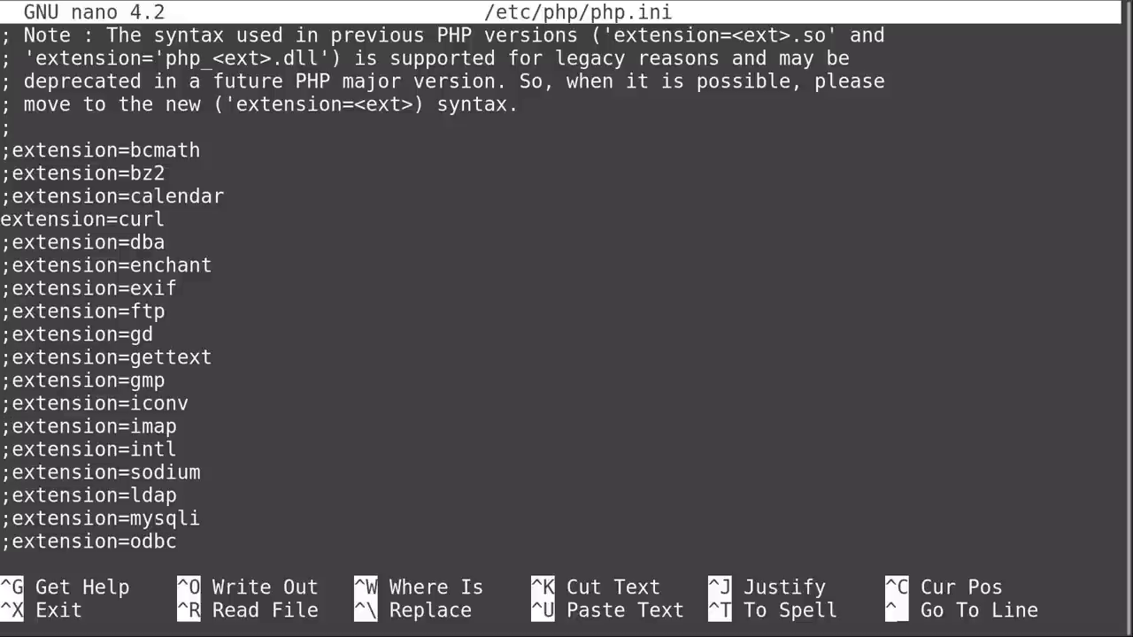
key("Right")
key("BackSpace")
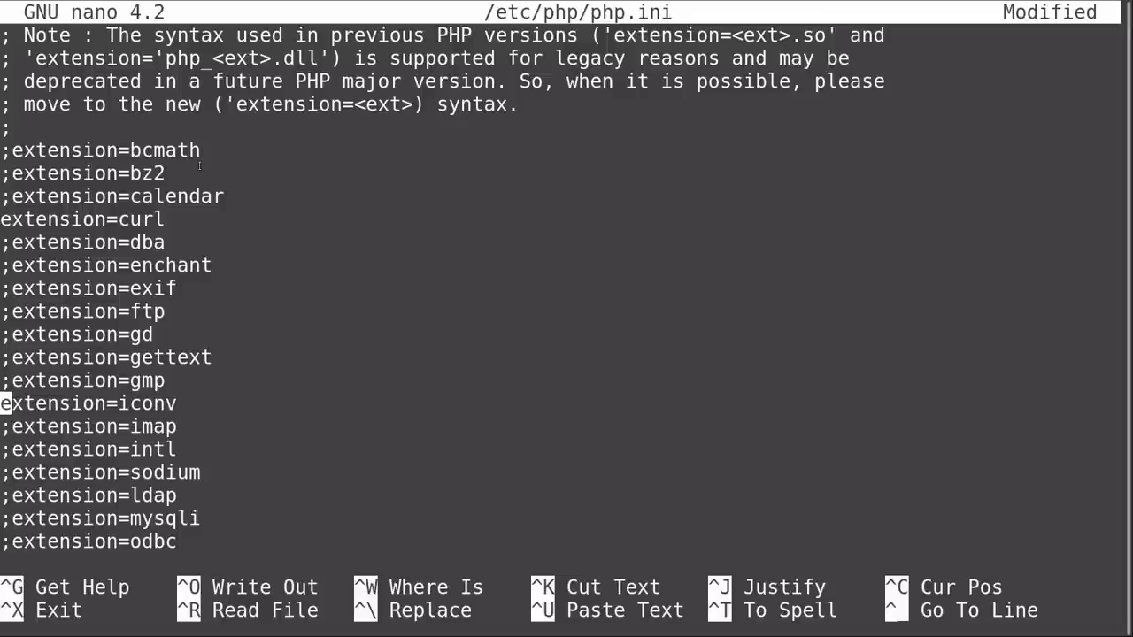
Uncomment the mysqli, pdo_mysql and soap extensions, then save php.ini and exit nano
key("Down")
key("Down")
key("Down")
key("Down")
key("Down")
key("Right")
key("BackSpace")
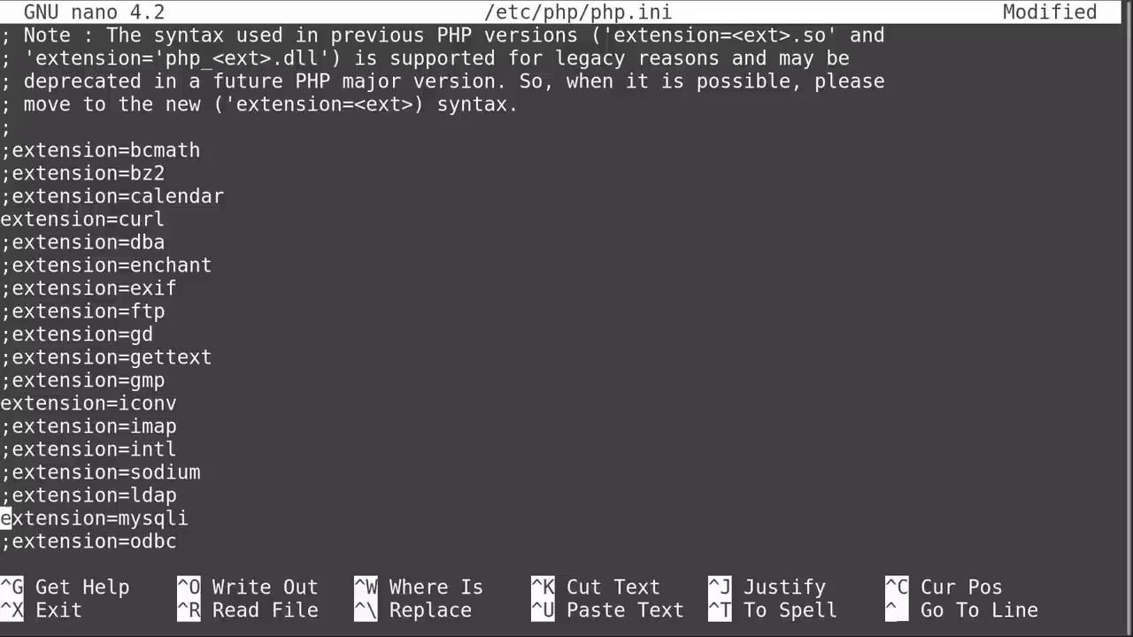
key("Down")
key("Down")
key("Down")
key("Down")
key("Down")
key("Down")
key("Down")
key("Up")
key("Up")
key("Up")
key("Right")
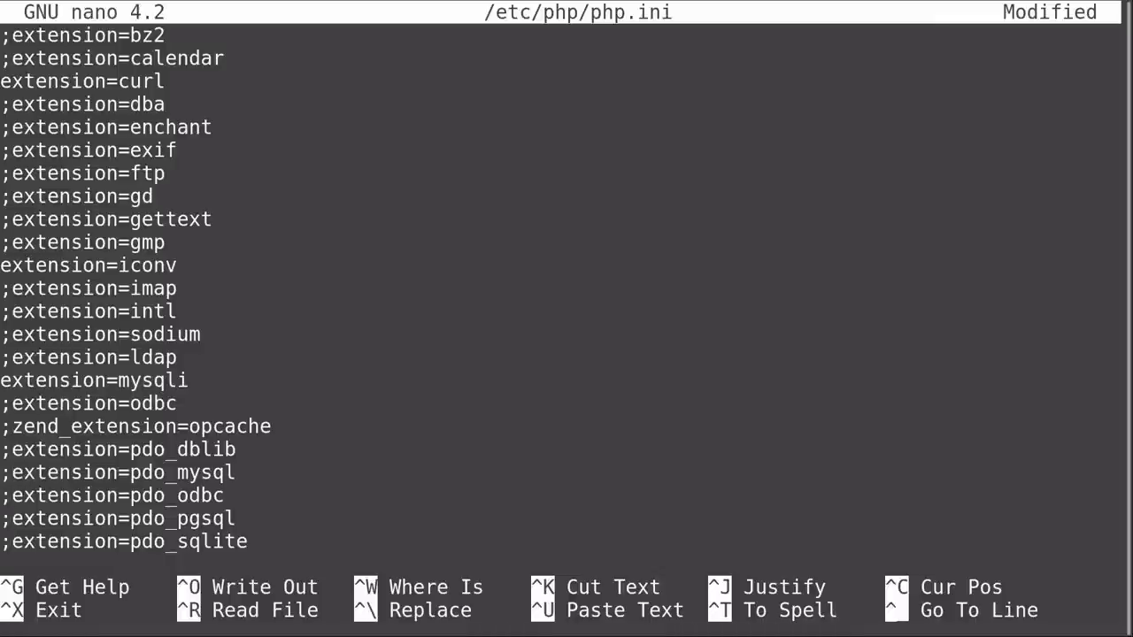
key("BackSpace")
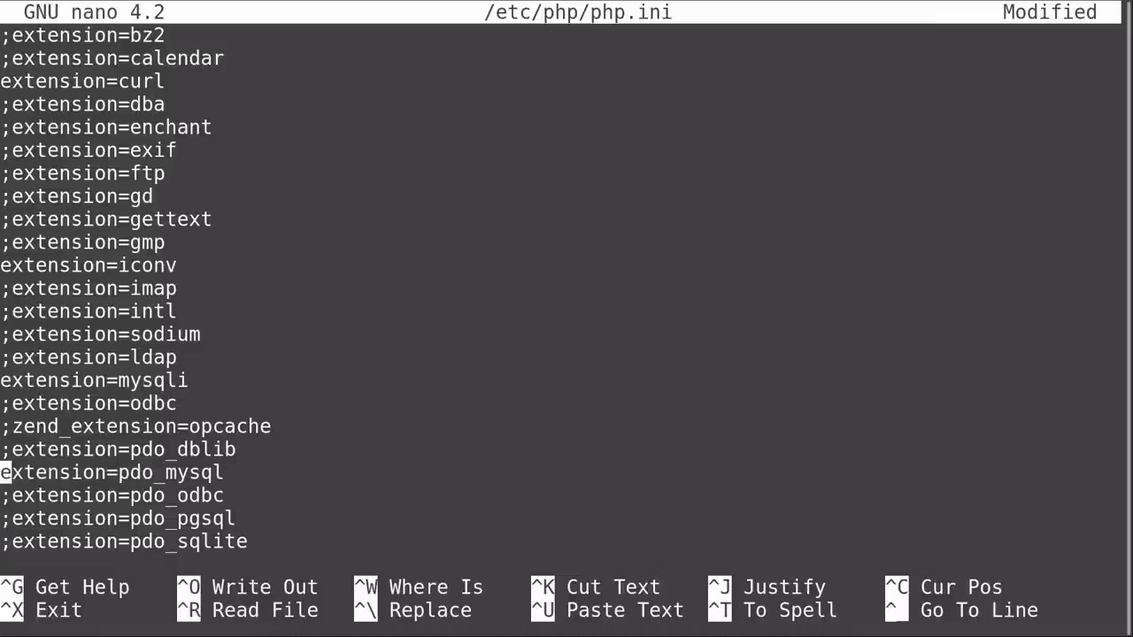
key("Down")
key("Down")
key("Down")
key("Down")
key("Down")
key("Down")
key("Down")
key("Down")
key("Down")
key("Up")
key("Right")
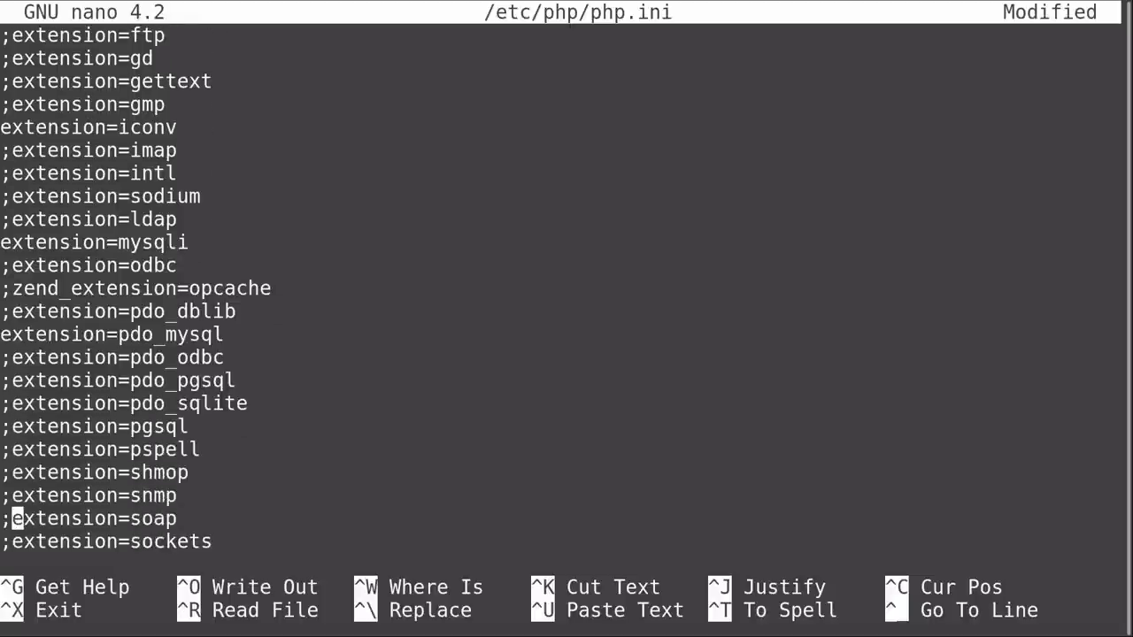
key("BackSpace")
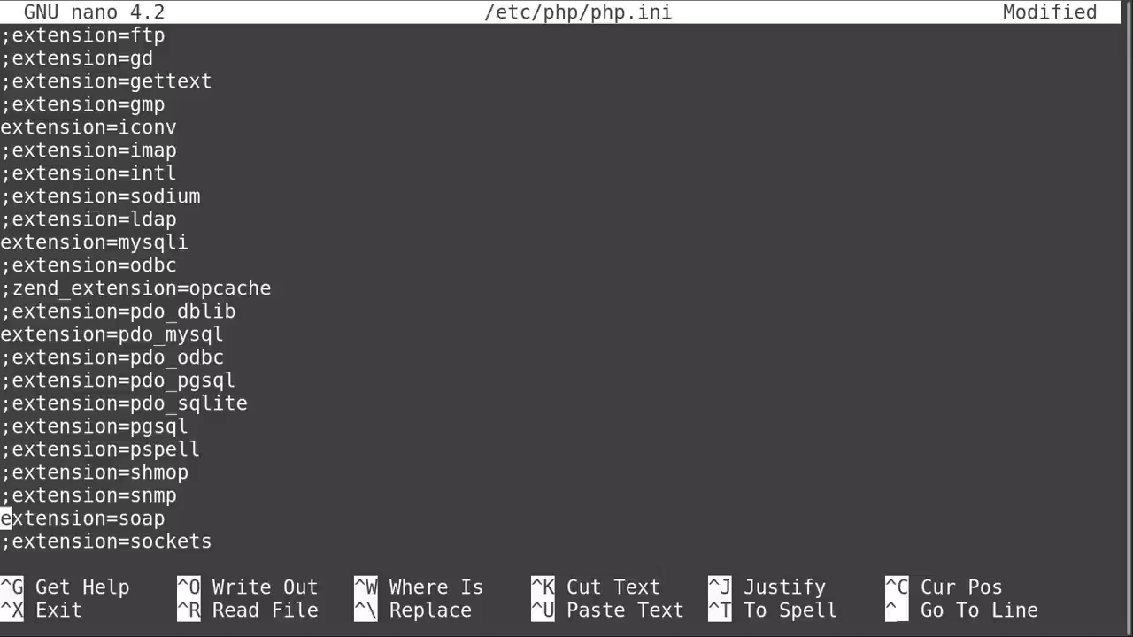
key("ctrl+o")
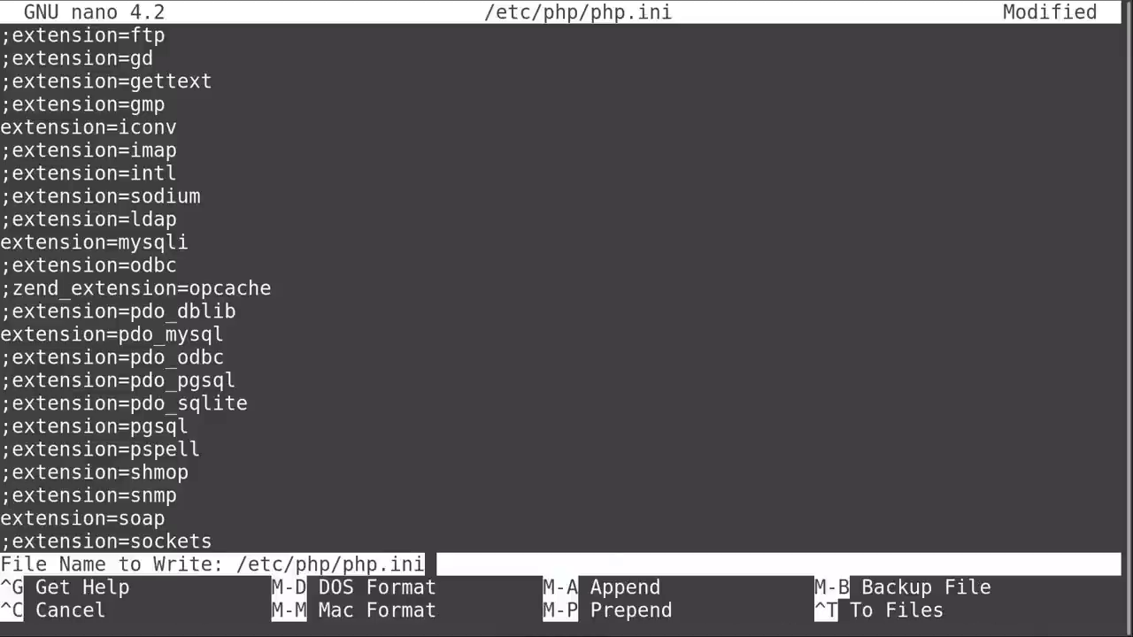
key("Return")
key("ctrl+x")
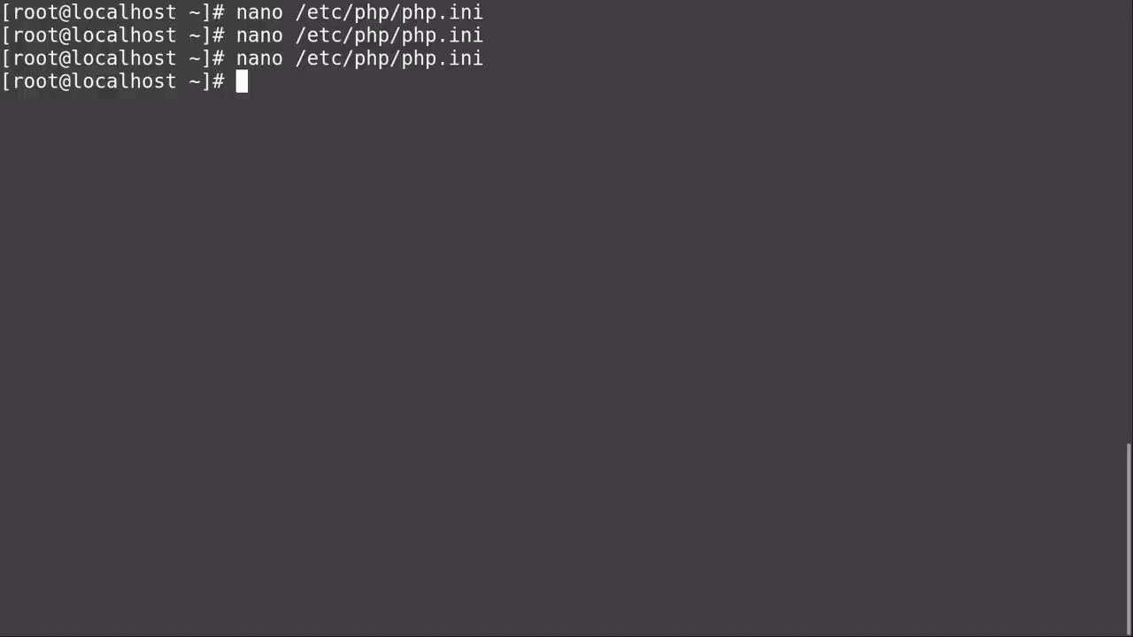
Create /etc/pacman.d/hooks and prepare a nano command for /etc/pacman.d/hooks/tt-rss.hook
key("ctrl+l")
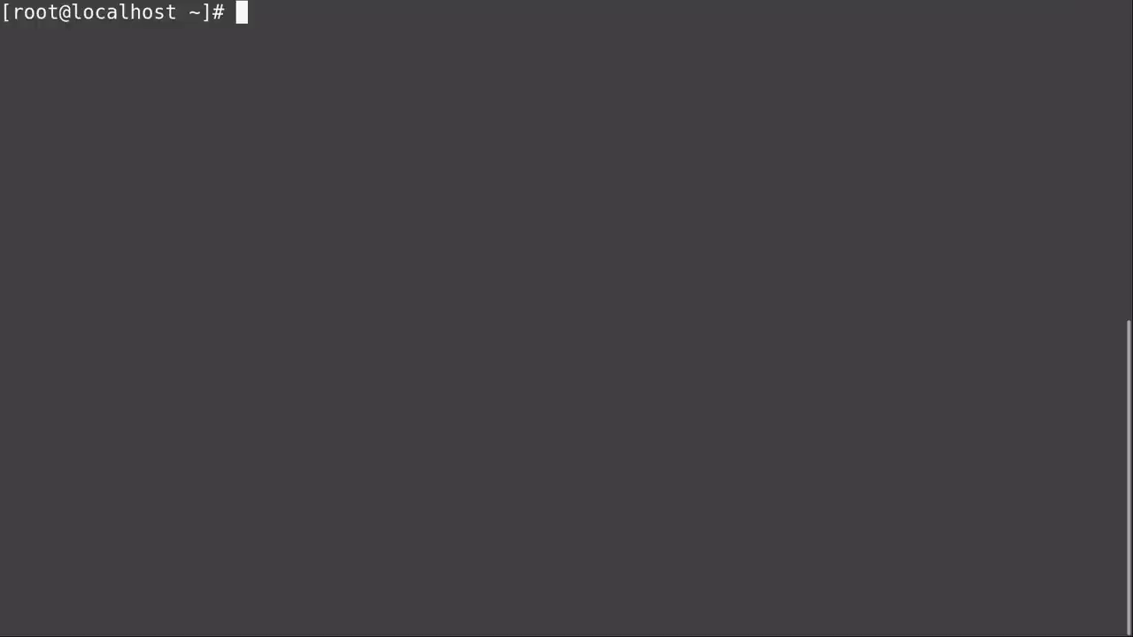
type("mkdir /etc/pacman.d/hooks")
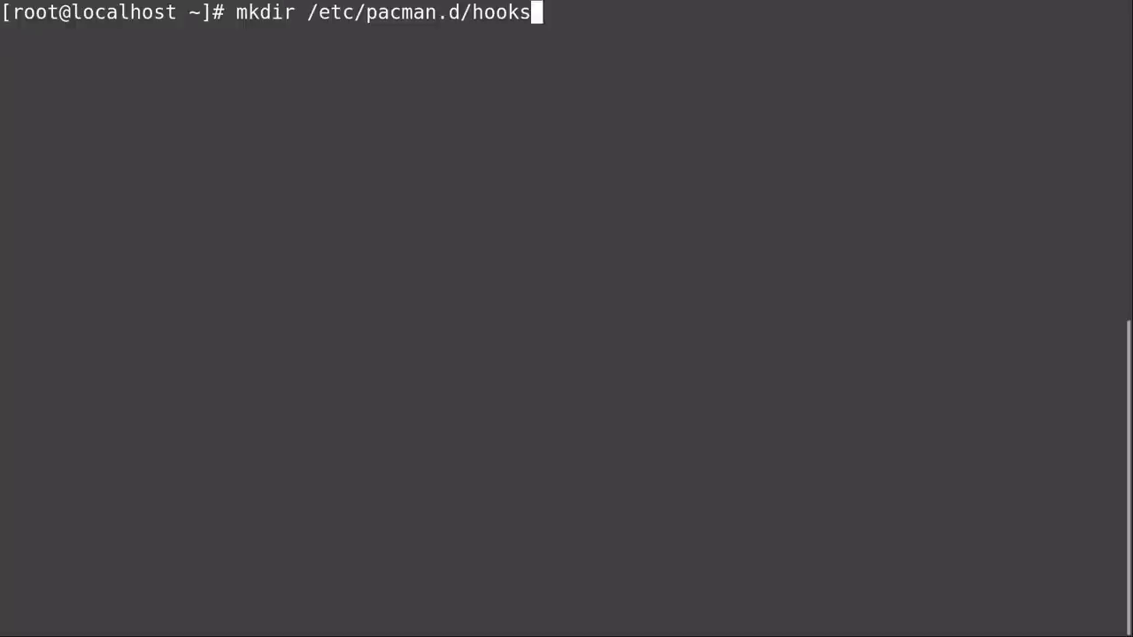
key("Return")
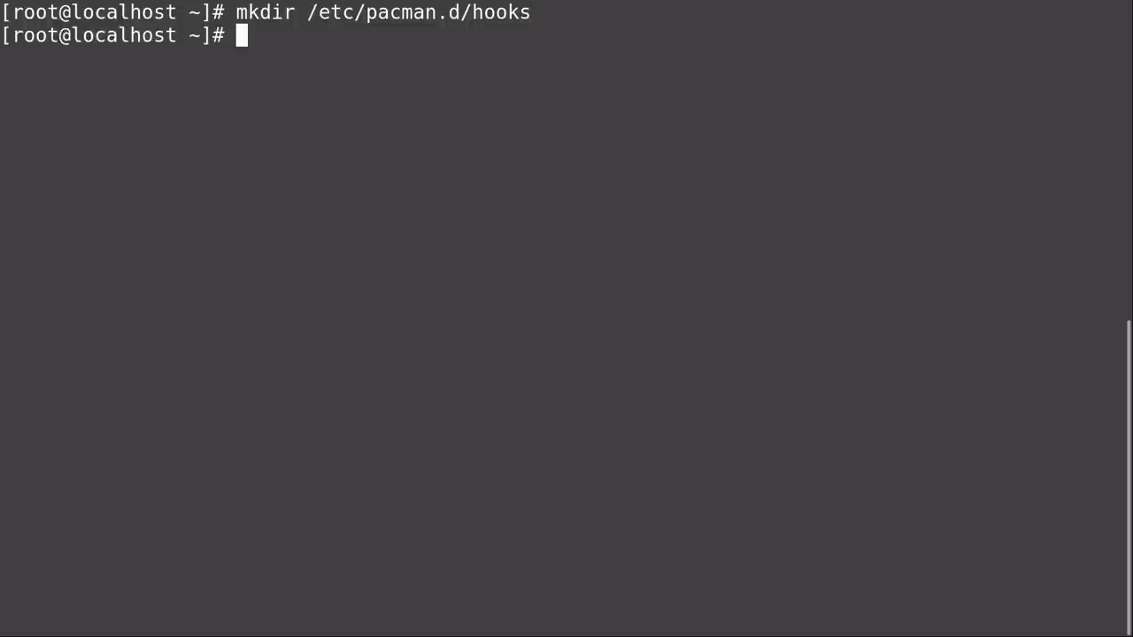
key("ctrl+l")
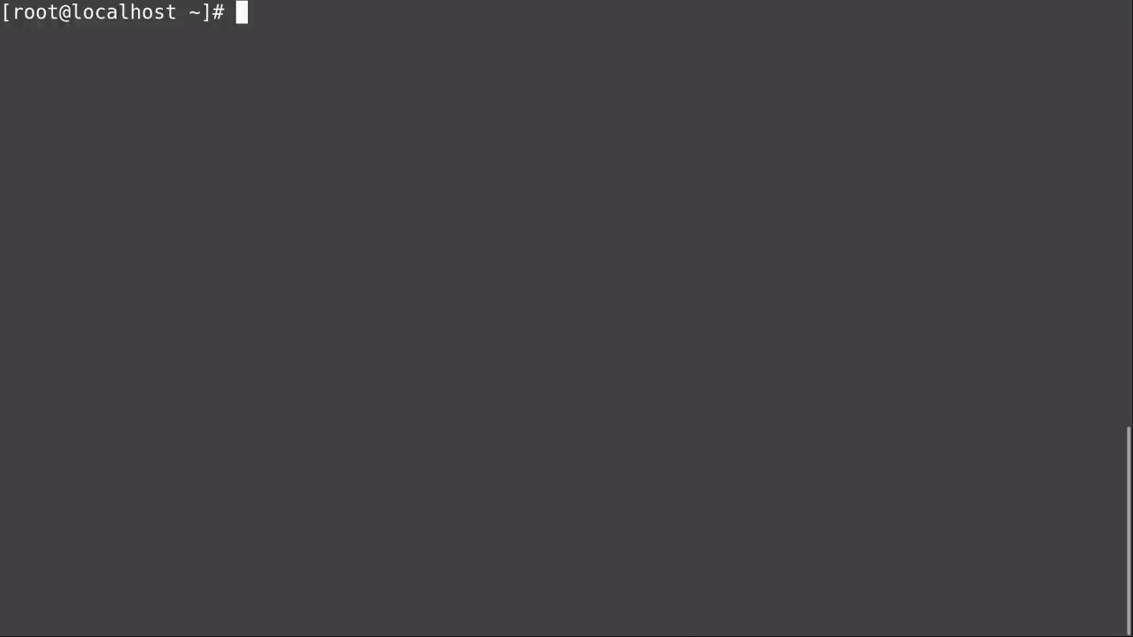
type("nano")
key("ctrl+shift+v")
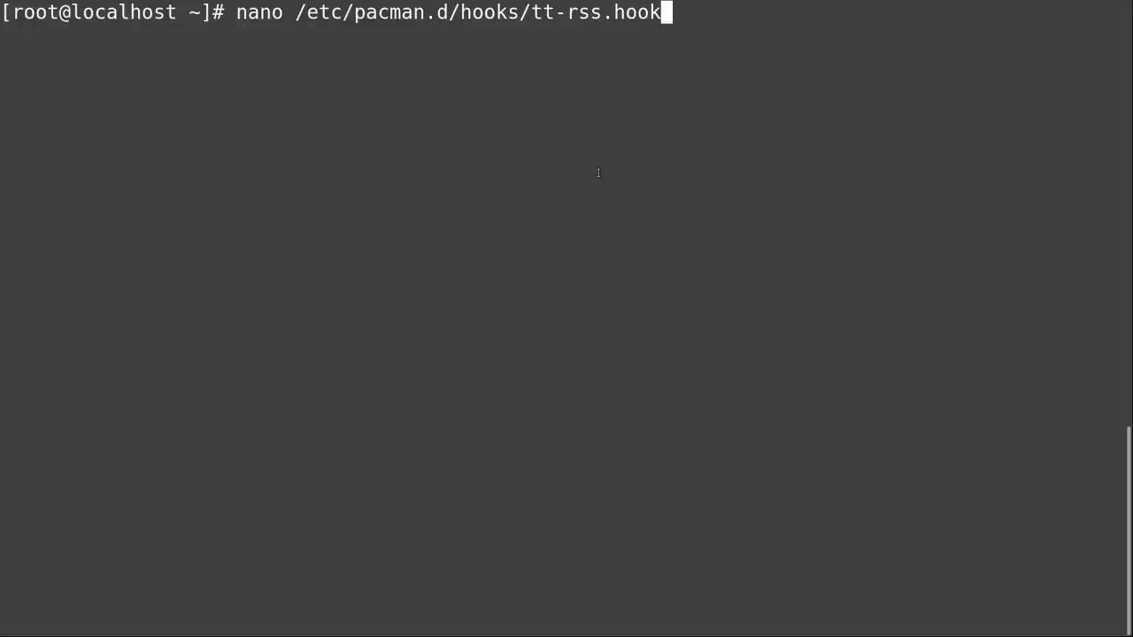
Write the [Trigger] and [Action] hook text into tt-rss.hook and save it
key("Return")
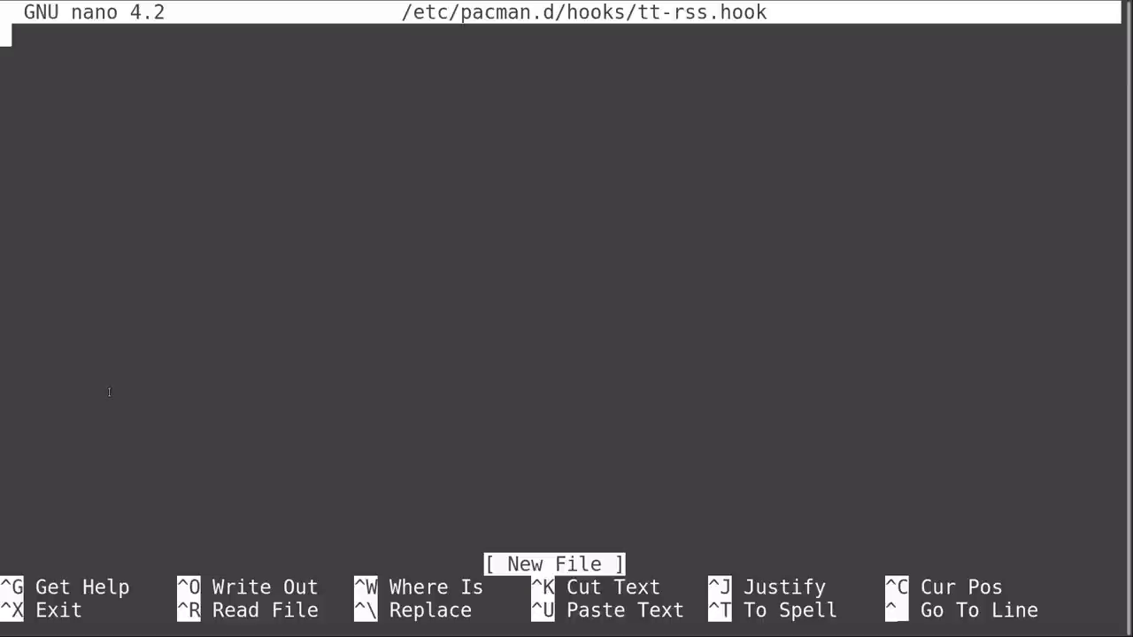
key("ctrl+shift+v")
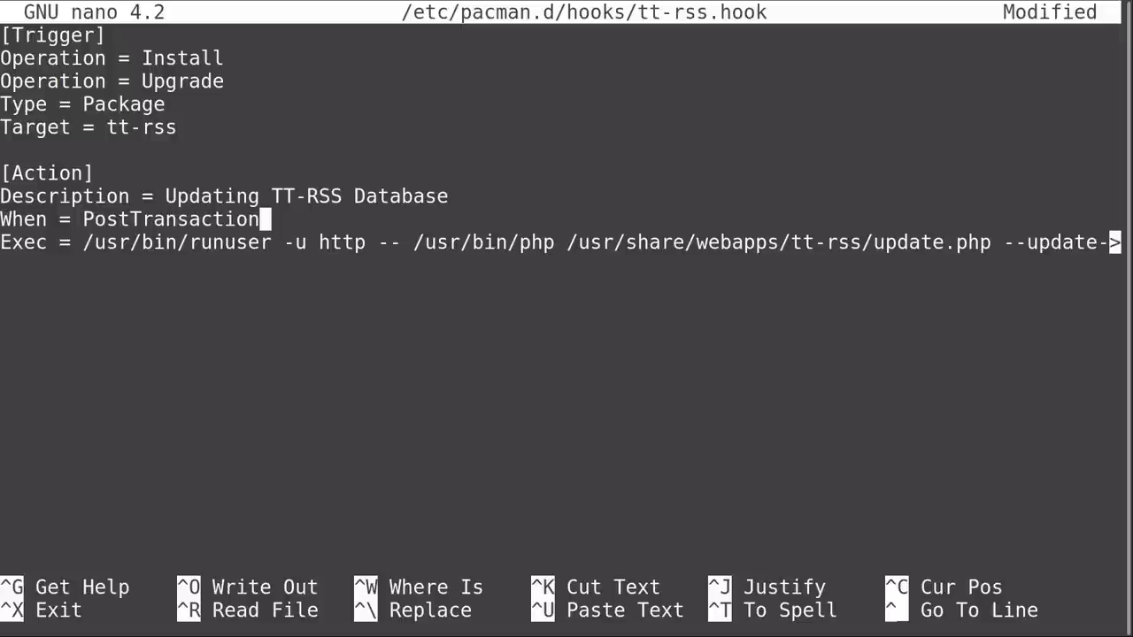
key("ctrl+o")
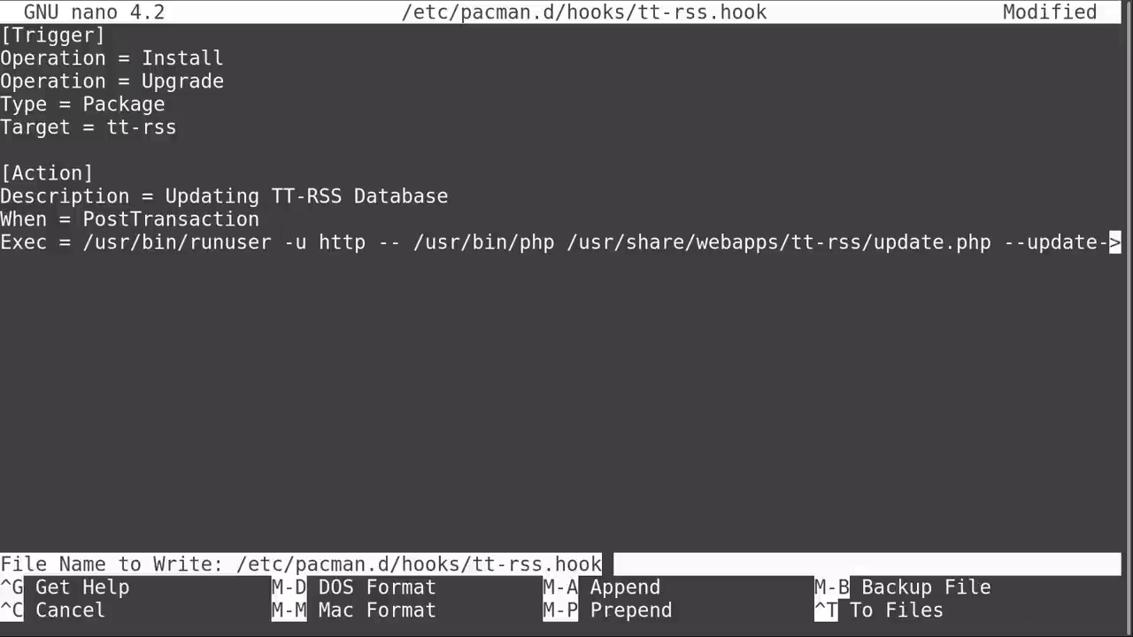
key("Return")
key("ctrl+x")
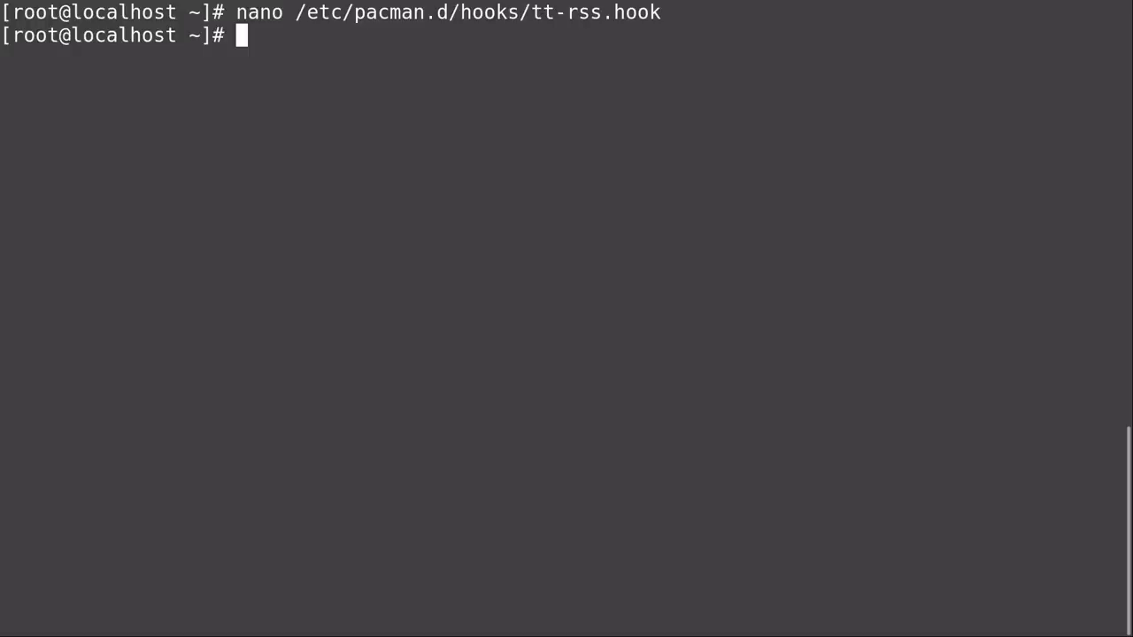
key("ctrl+l")
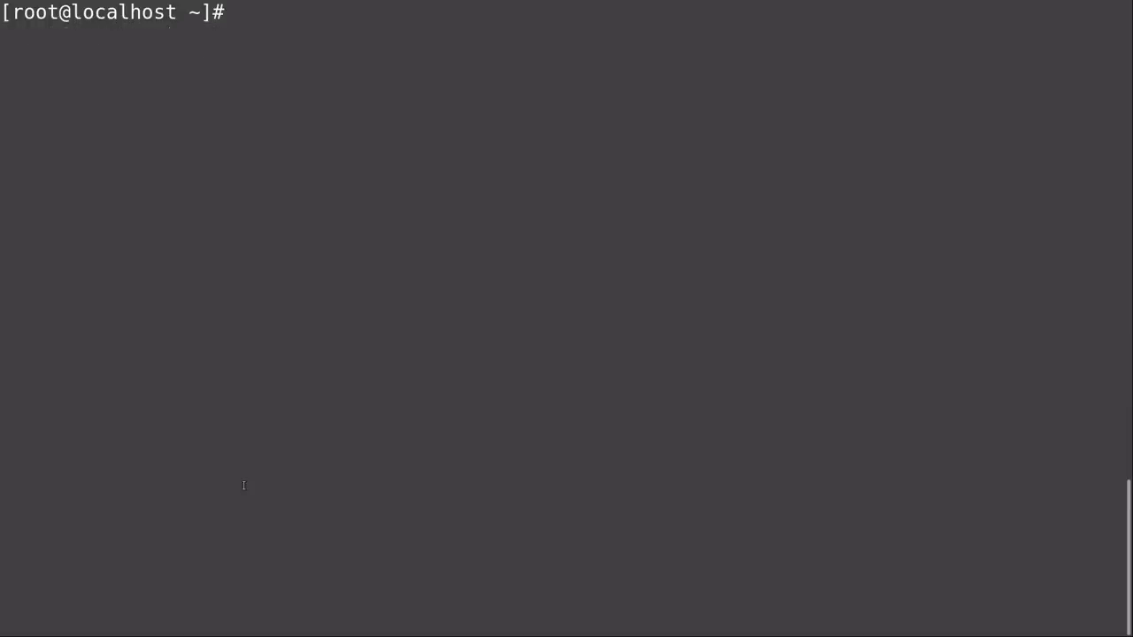
Enable the tt-rss service at boot with systemctl enable tt-rss
type("systemct")
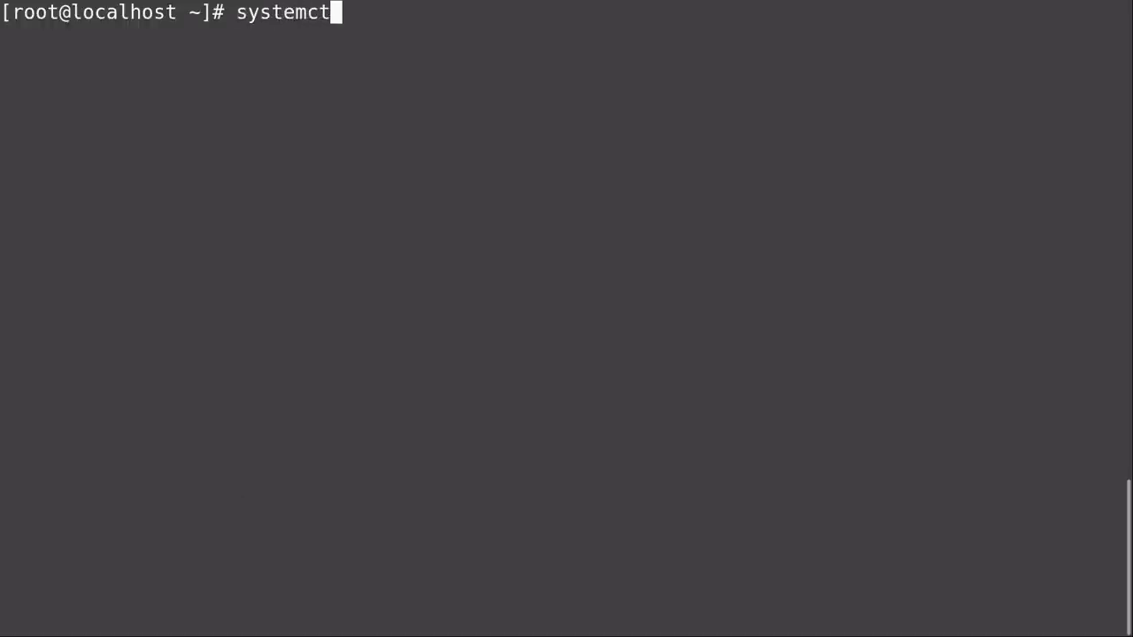
type("l enable tt-rss")
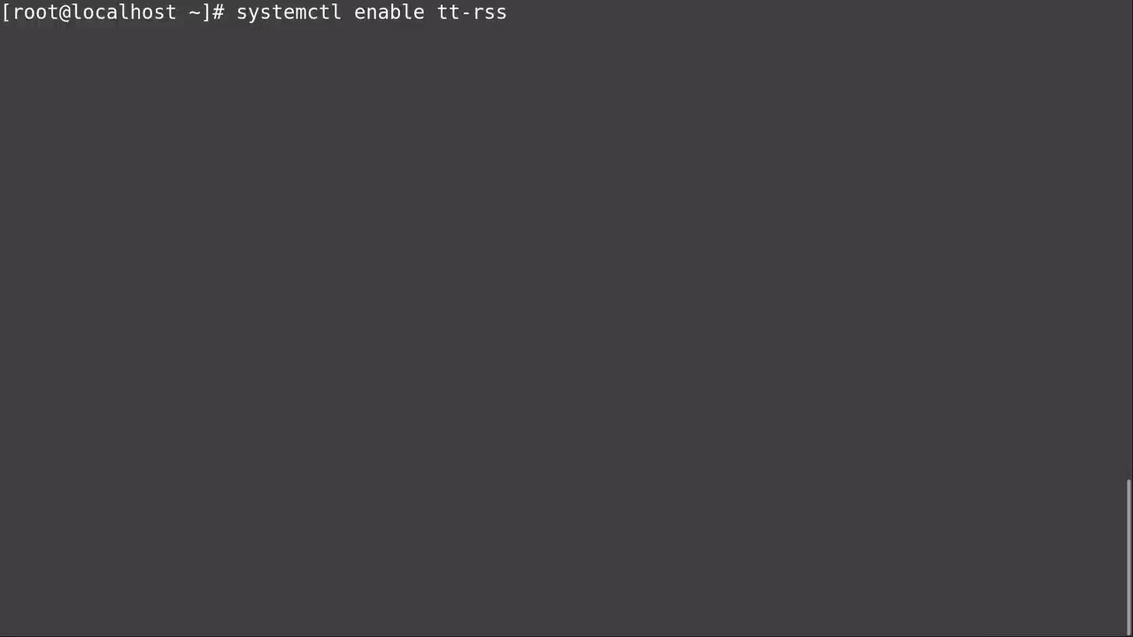
key("Return")
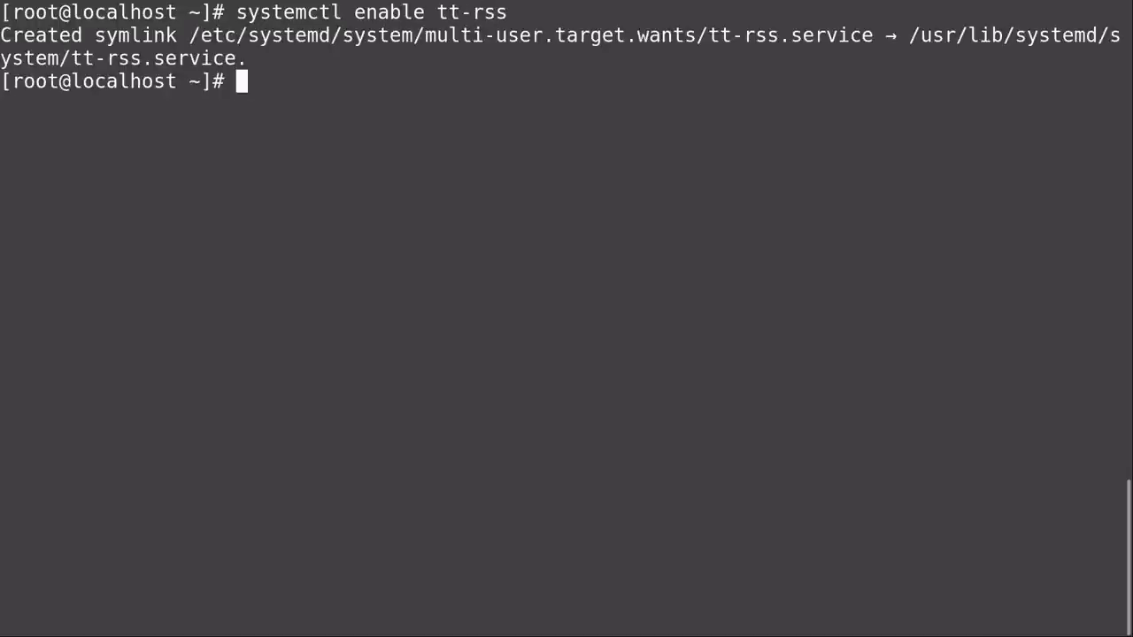
key("ctrl+l")
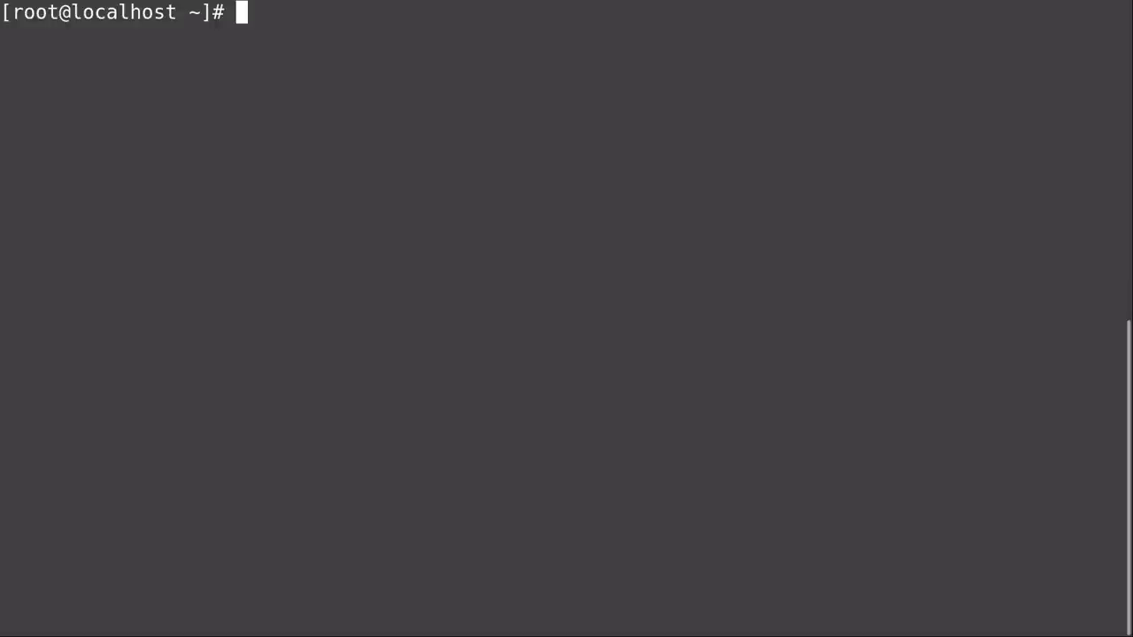
Install apache and php-apache with pacman -S, accepting the prompt, then clear the terminal
type("pacman")
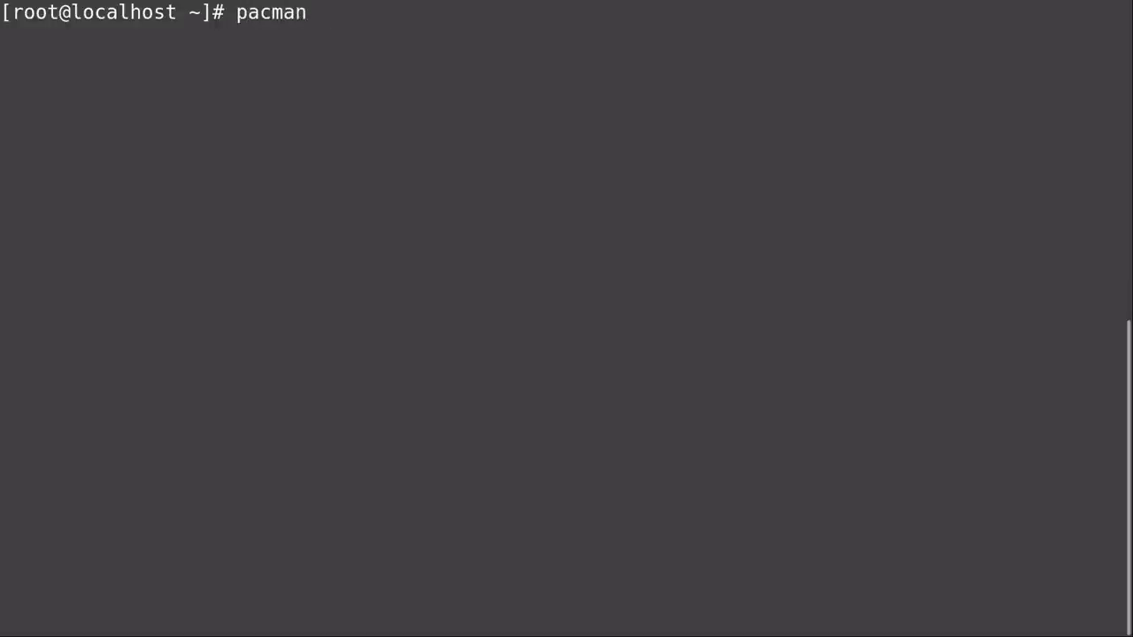
type(" -S apache")
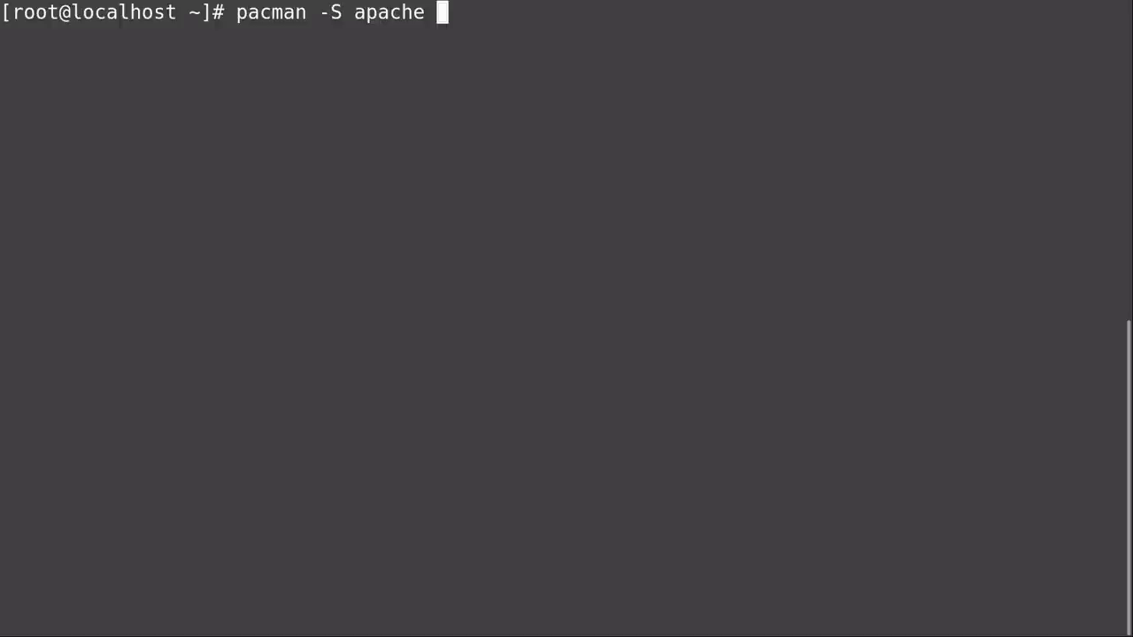
type(" php-apache")
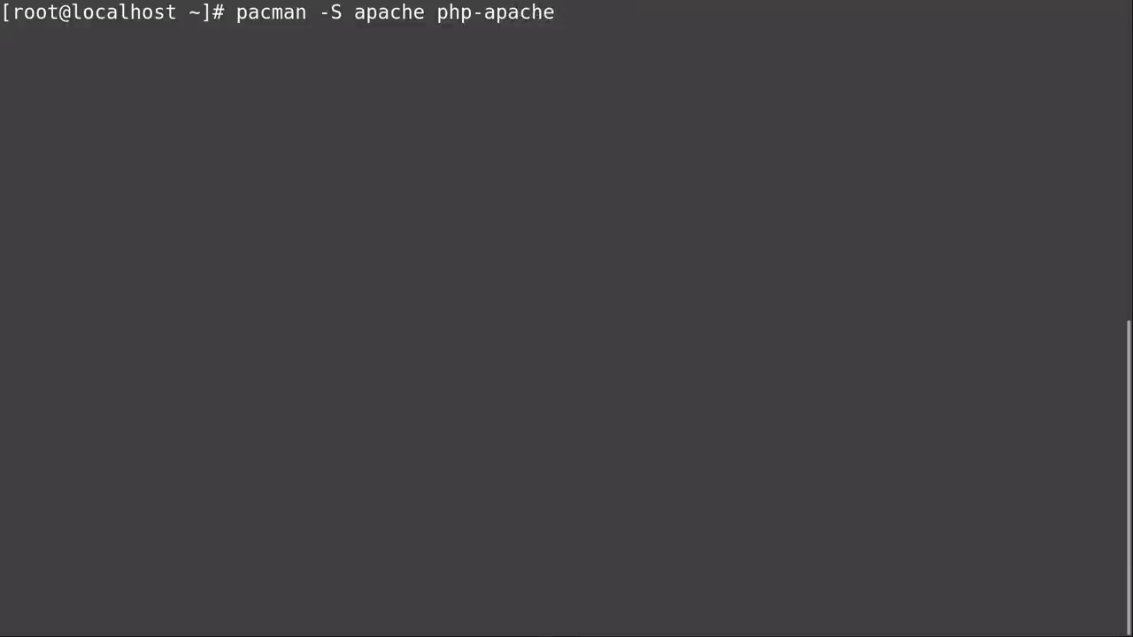
key("Return")
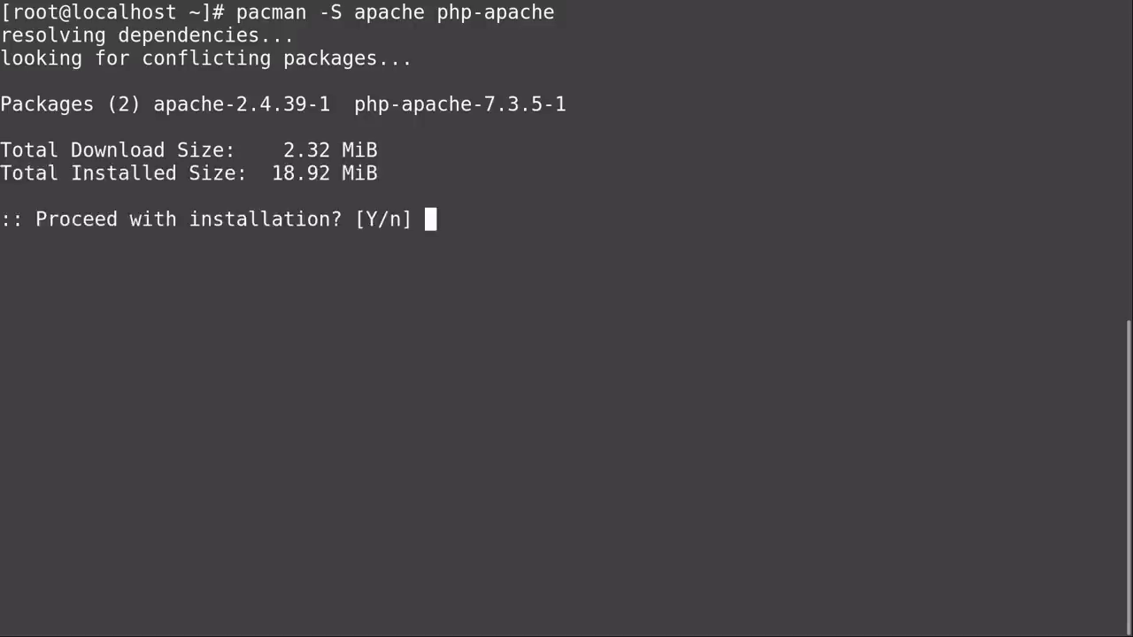
key("Return")
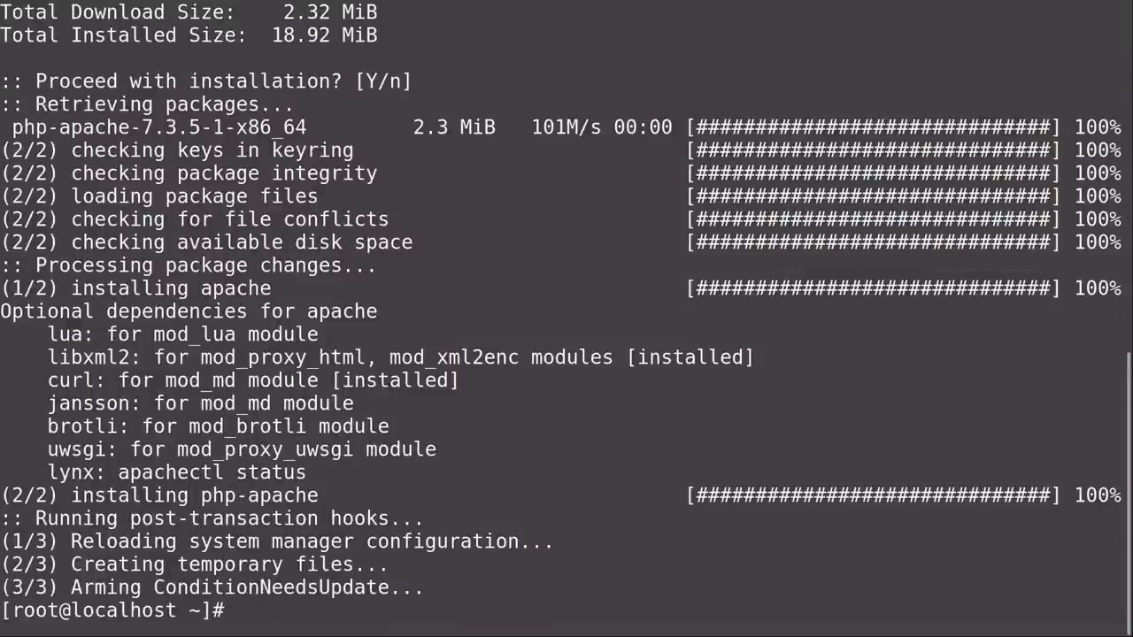
type("clear")
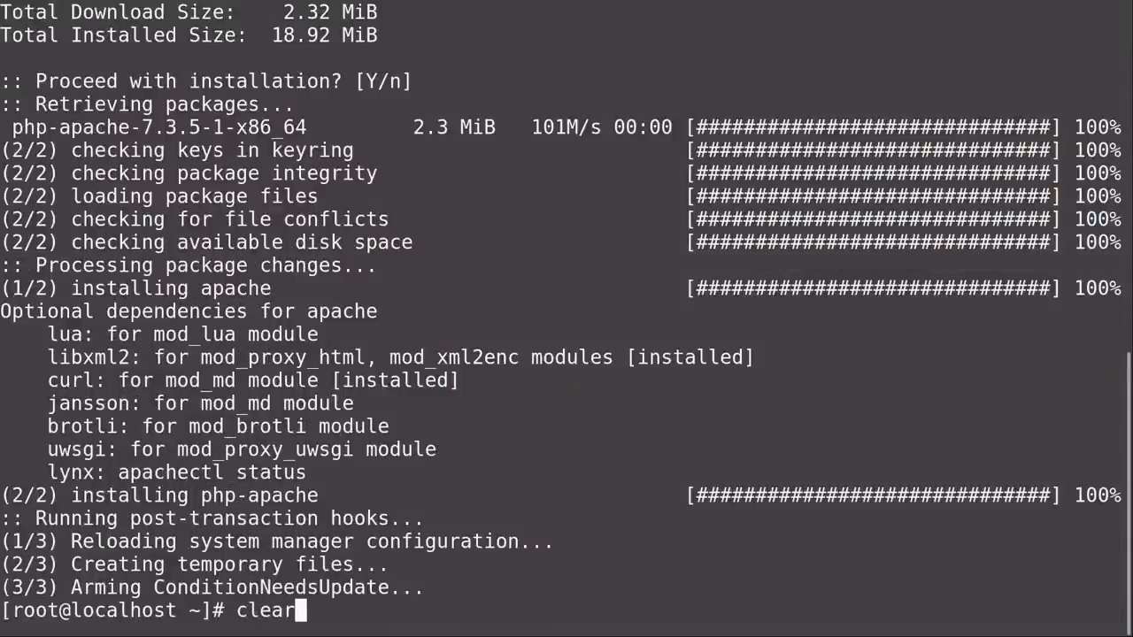
key("Return")
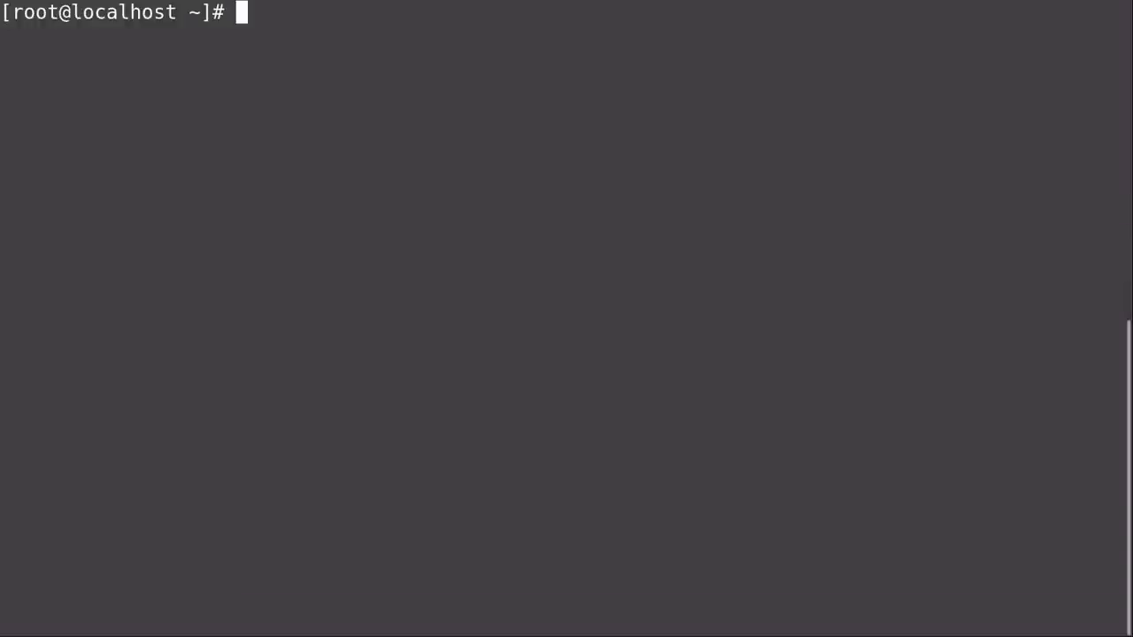
Enable the httpd service to start at boot, then clear the screen
type("systemctl ena")
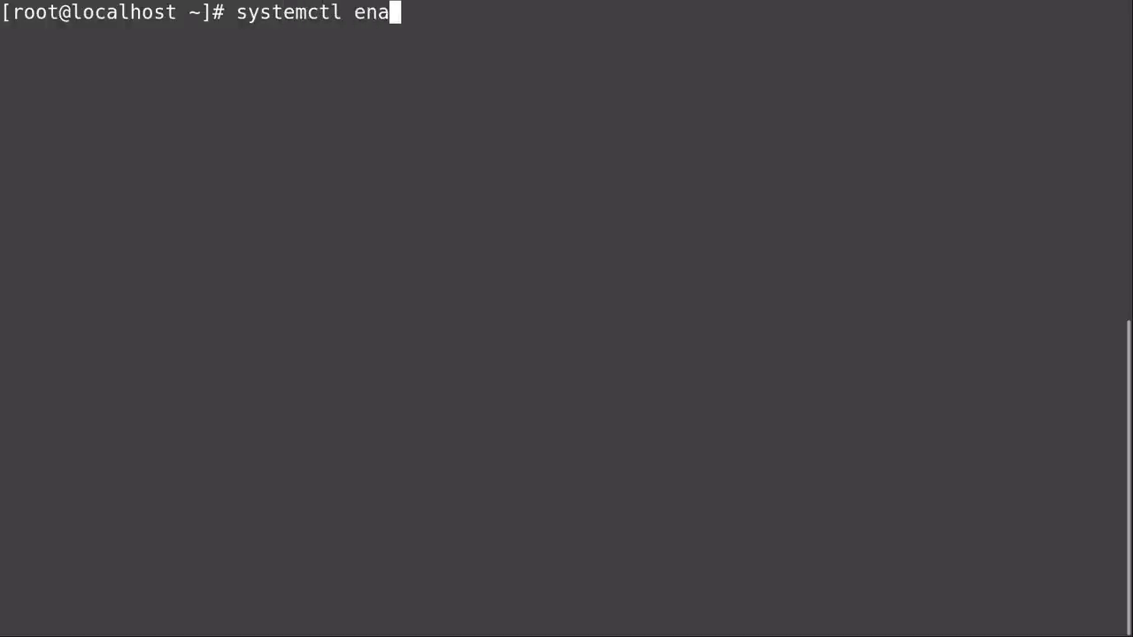
type("ble httpd")
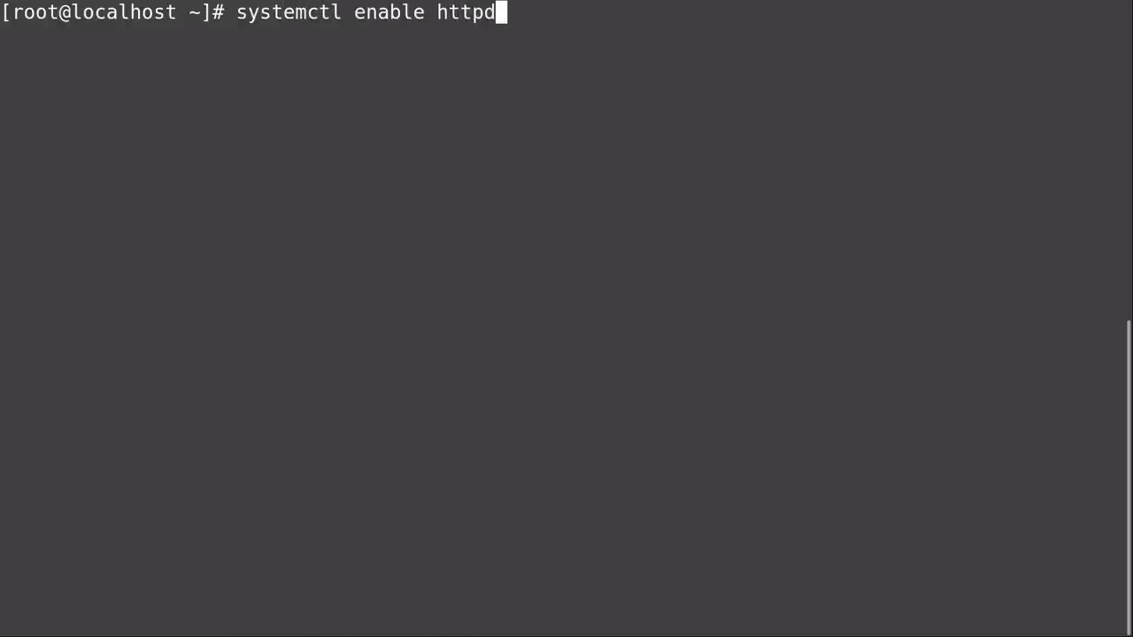
key("Return")
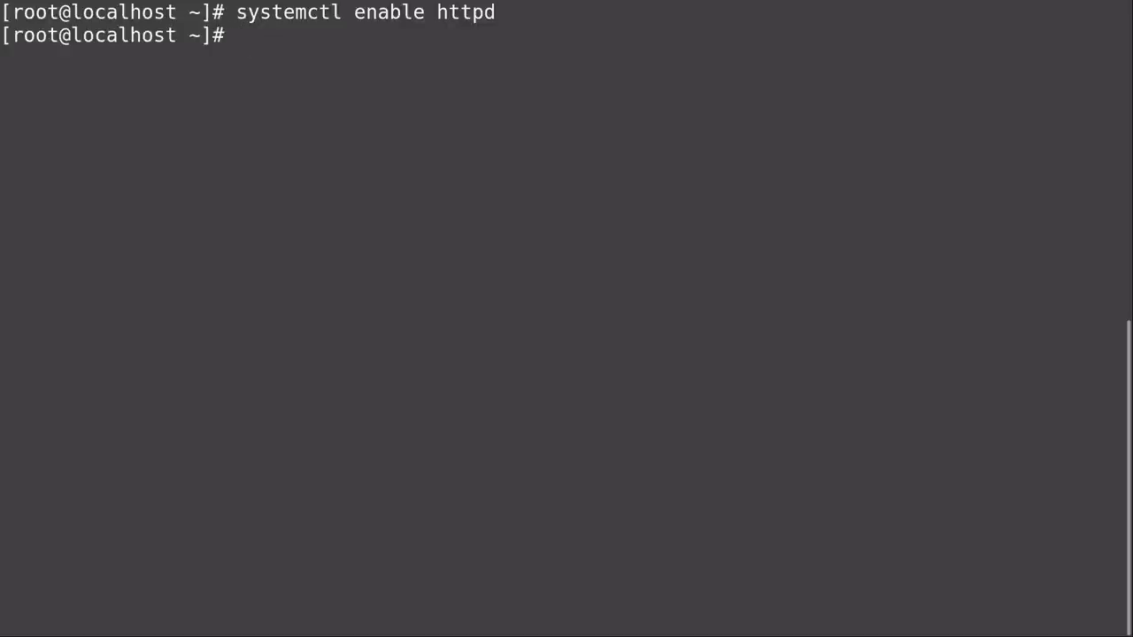
key("ctrl+l")
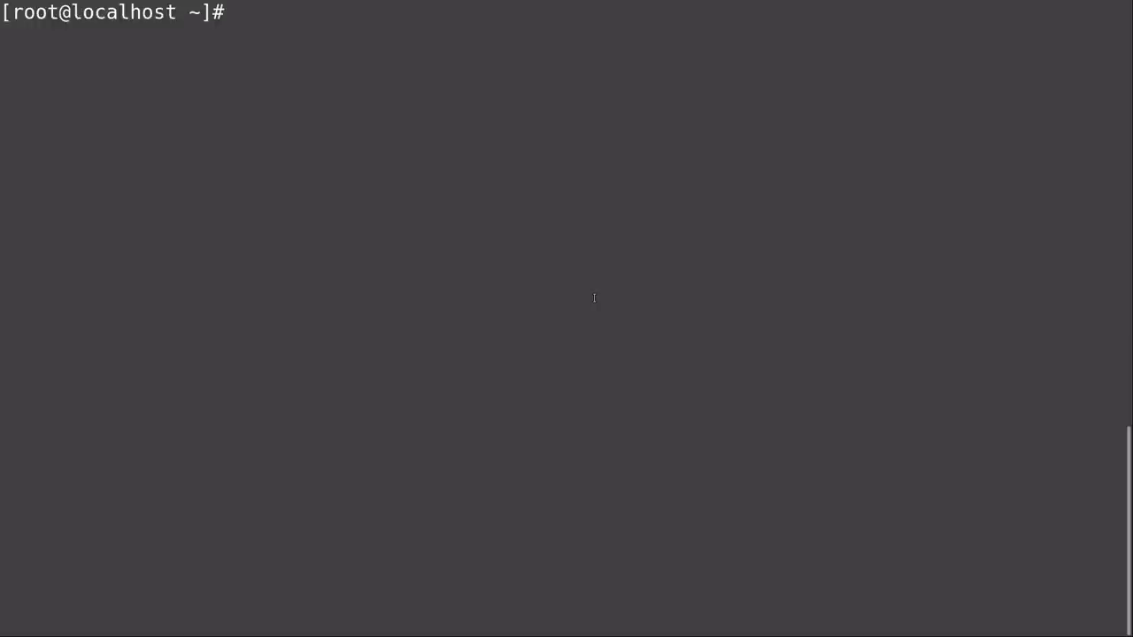
Symlink /usr/share/webapps/tt-rss to /srv/http/tt-rss and clear the screen
type("ln -s /usr/share/webapps/tt-rss /srv/http/tt-rss")
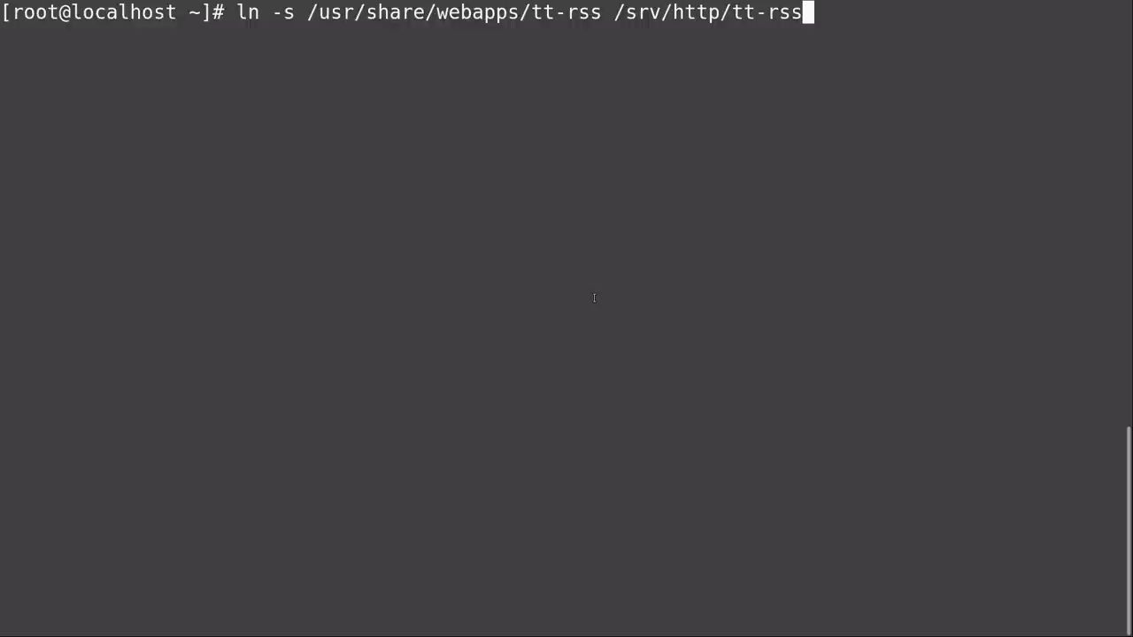
key("Return")
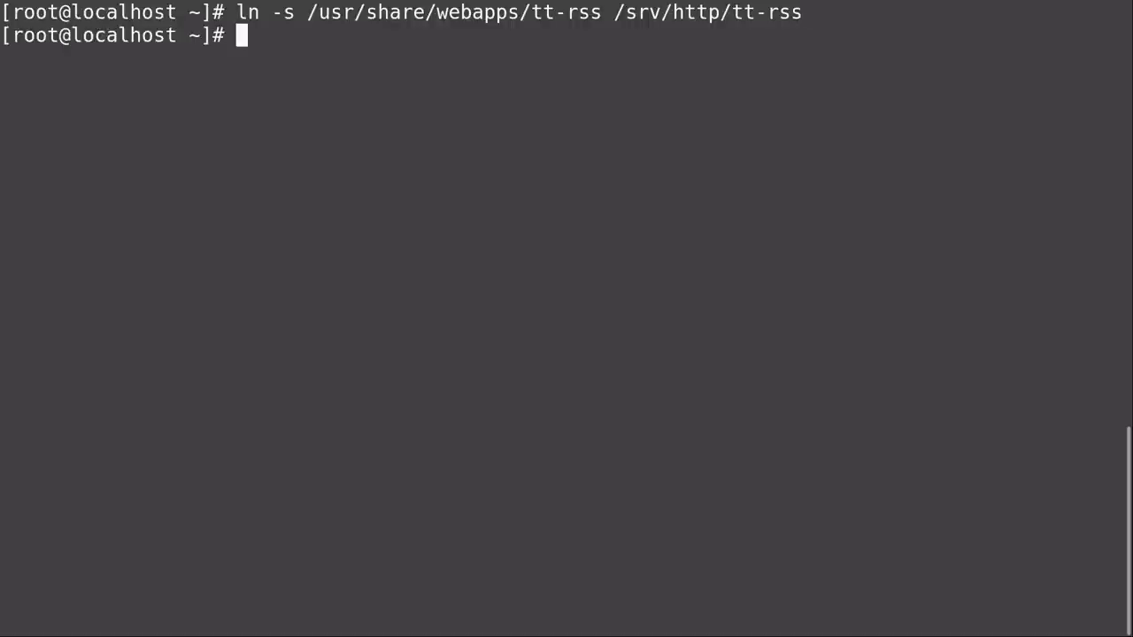
key("ctrl+l")
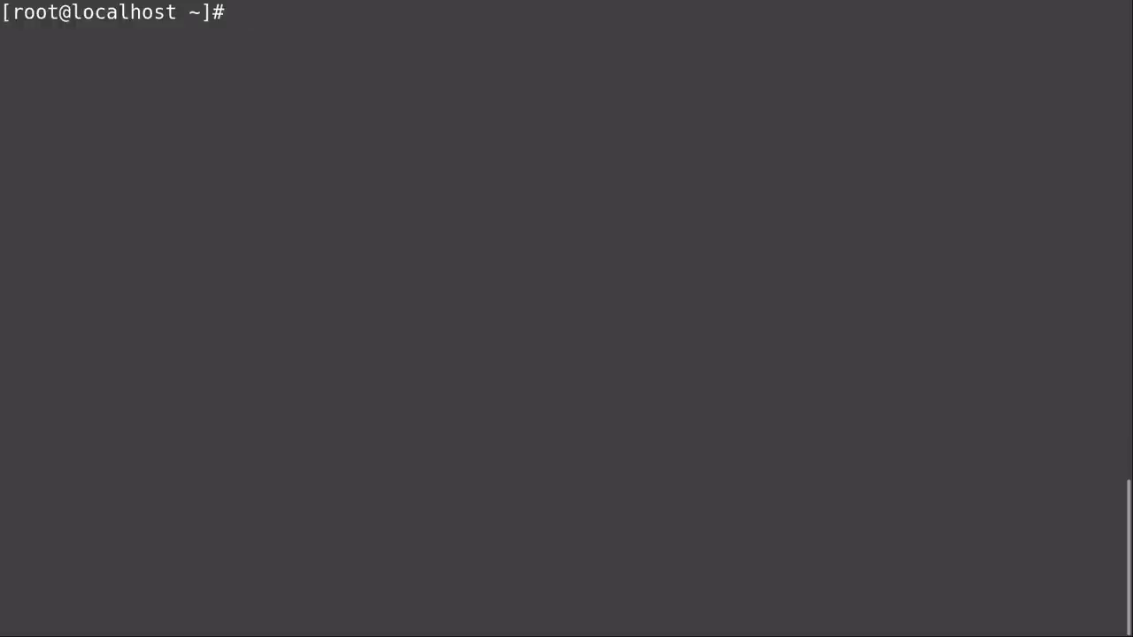
Recursively change ownership of /usr/share/webapps/tt-rss to http:http
type("chown ")
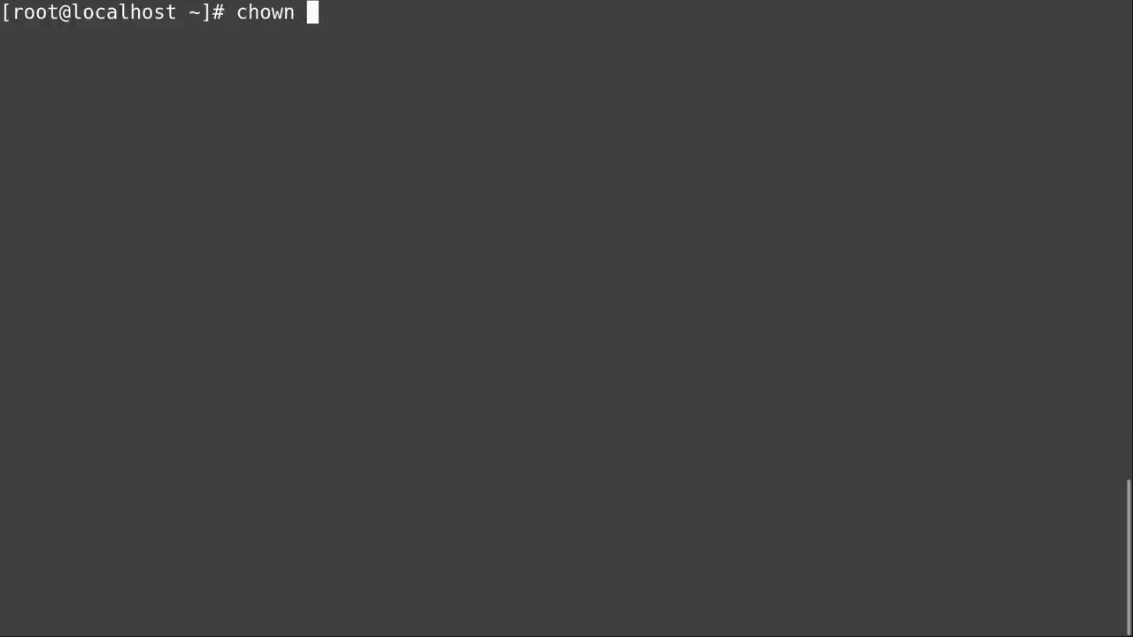
type("-R ")
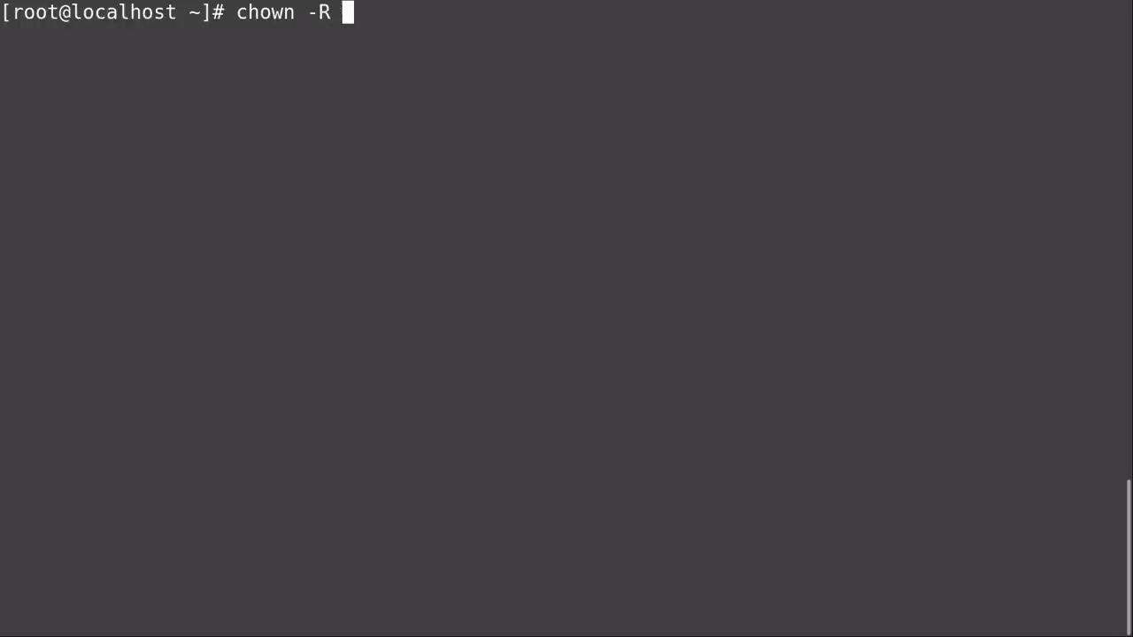
type("http:http")
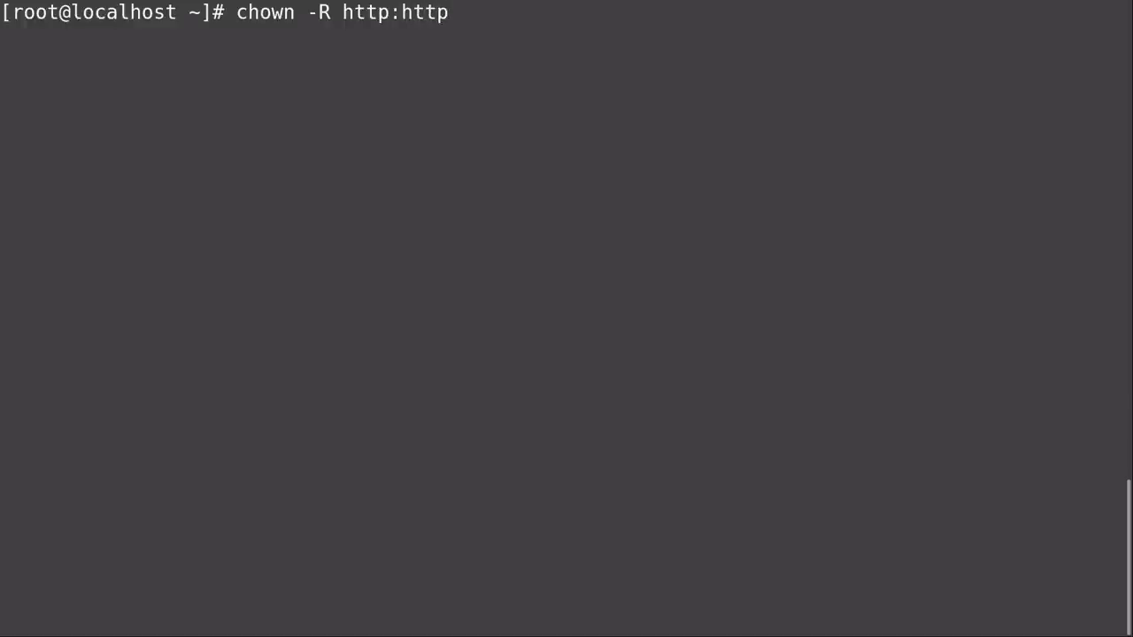
type("/usr/share/webapps/tt-rss")
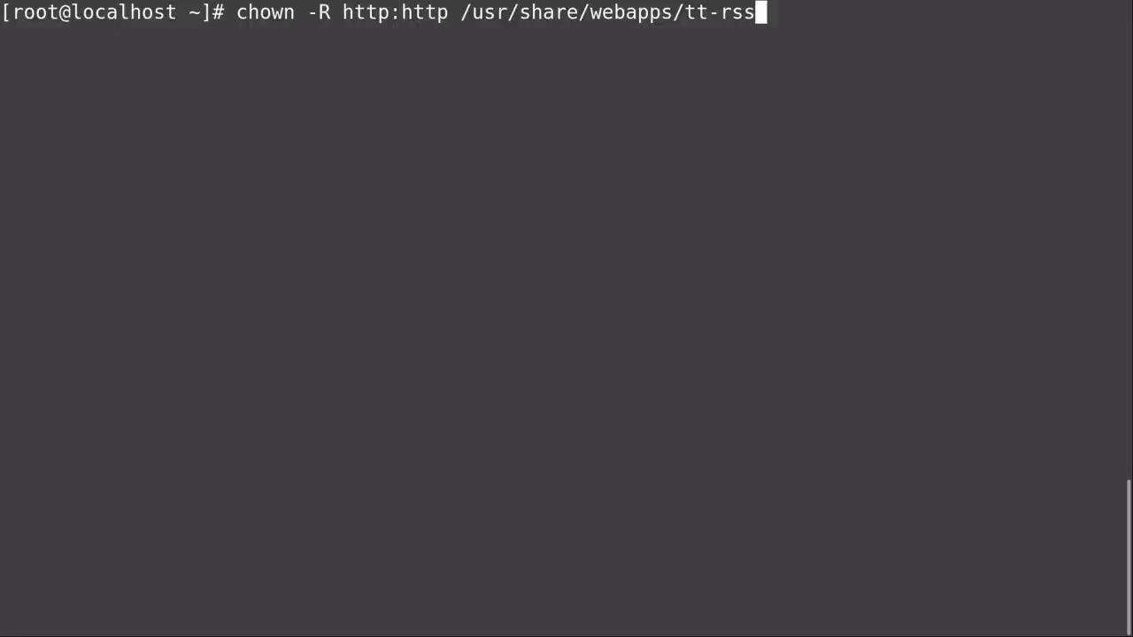
key("Return")
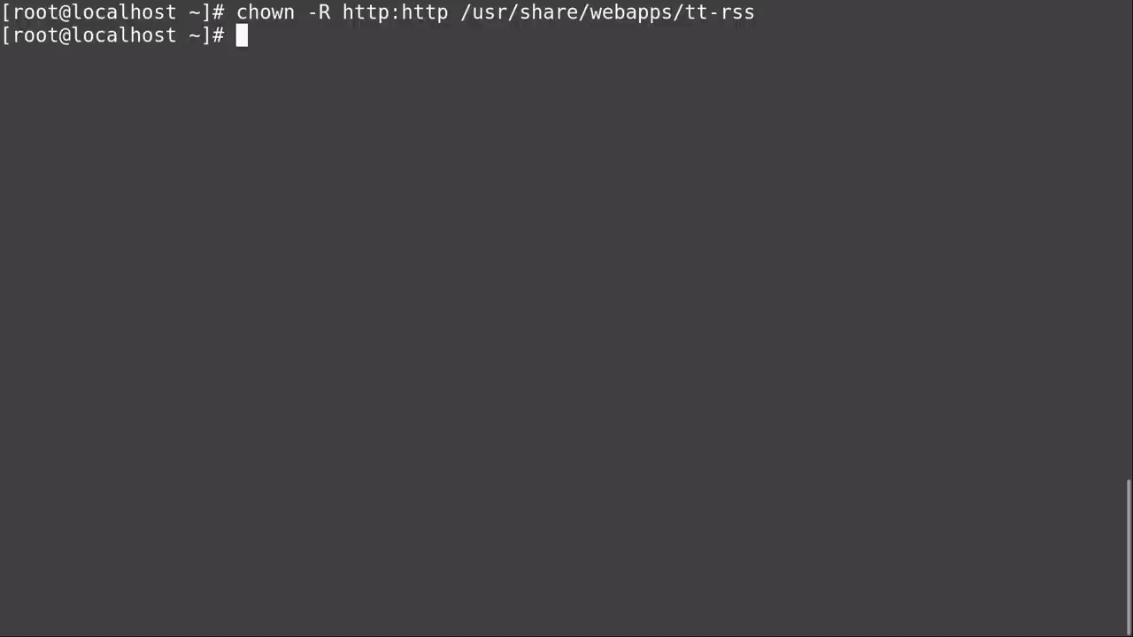
List /usr/share/webapps/tt-rss with ls -l to confirm the owners, then clear the screen
type("ls -")
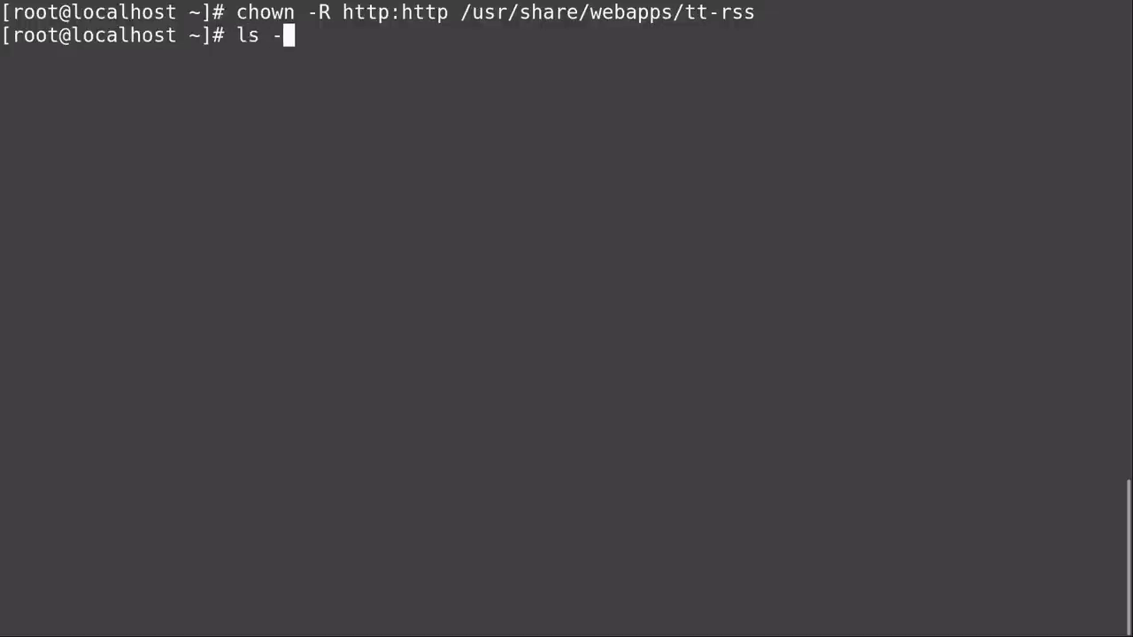
type("l /usr")
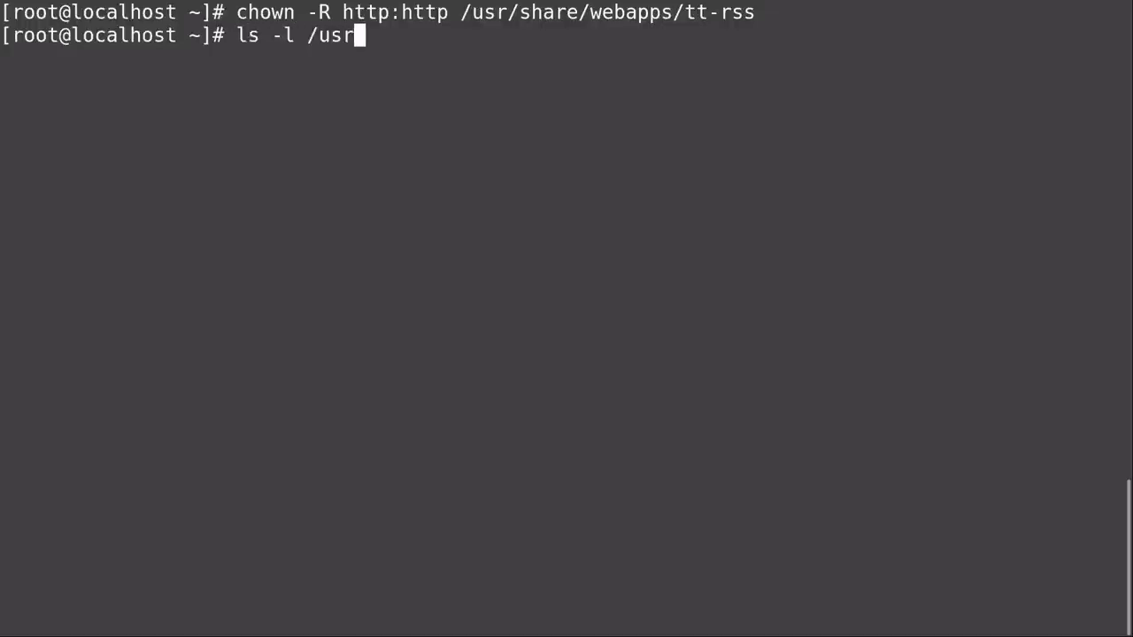
type("/share/webapps/t")
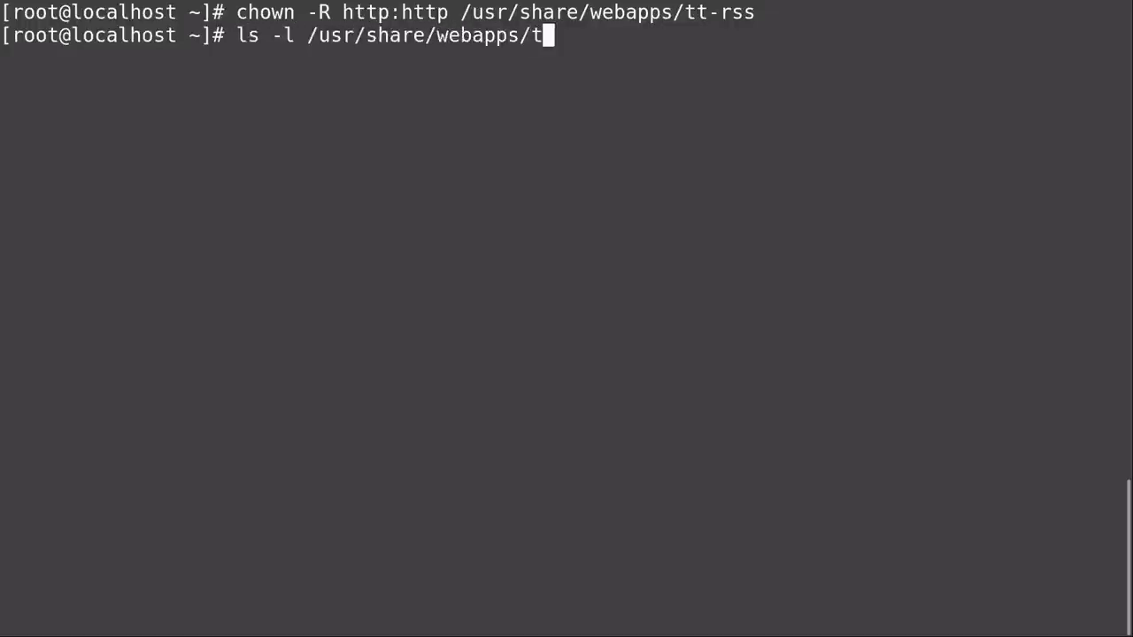
type("t-rss")
key("Return")
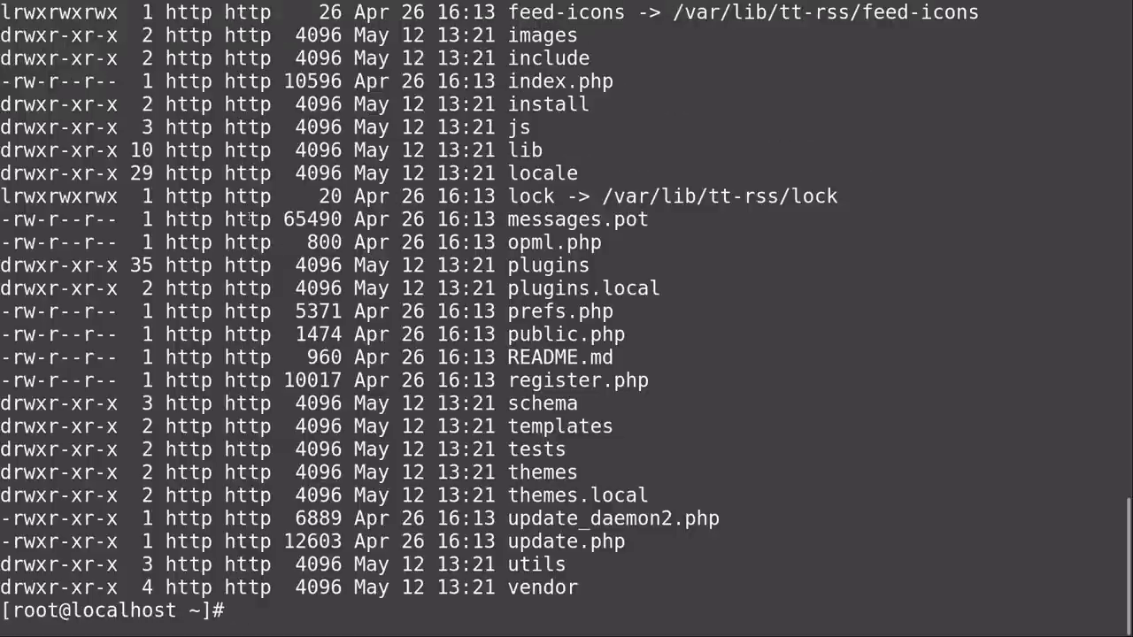
type("clear")
key("Return")
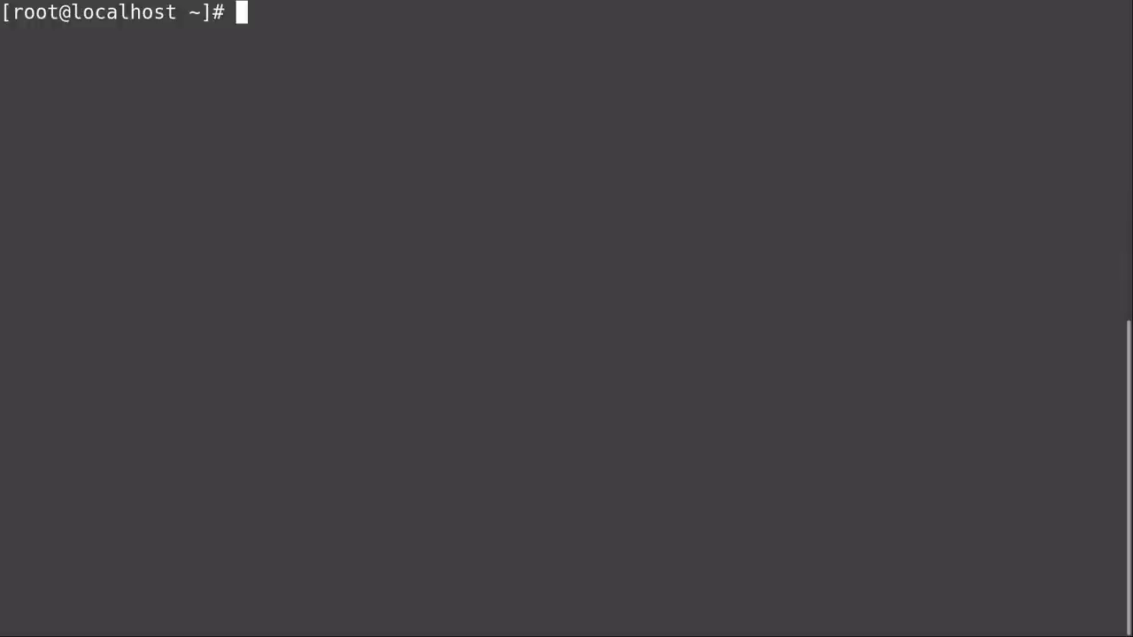
In /etc/httpd/conf/httpd.conf, comment out mod_mpm_event and uncomment mod_mpm_prefork
type("sudo nano /etc/httpd/conf/httpd.conf")
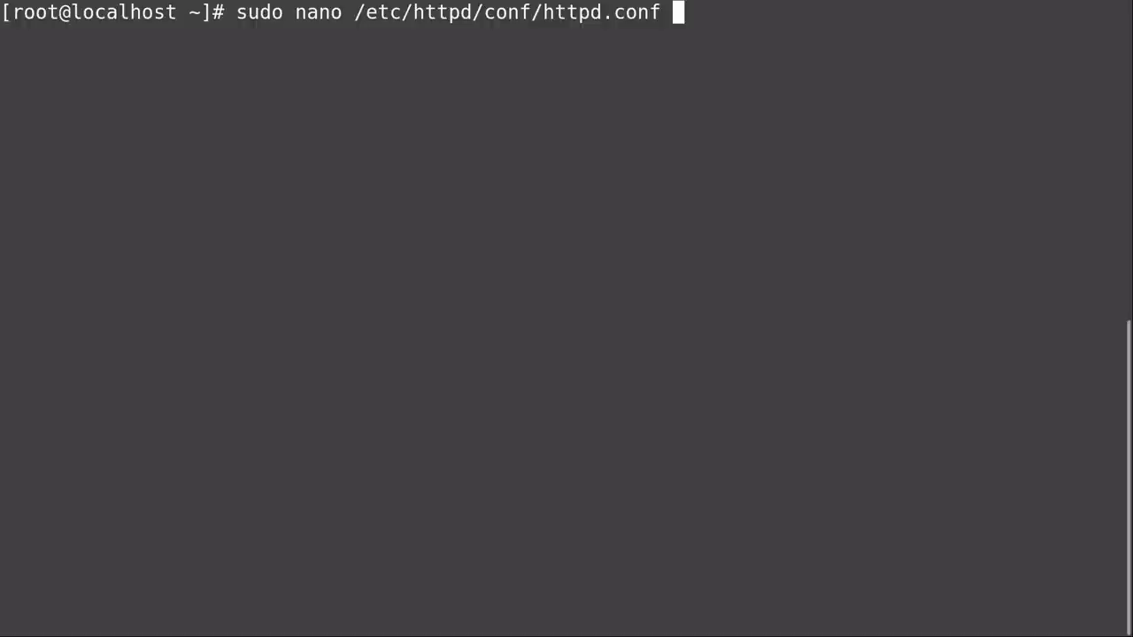
key("Return")
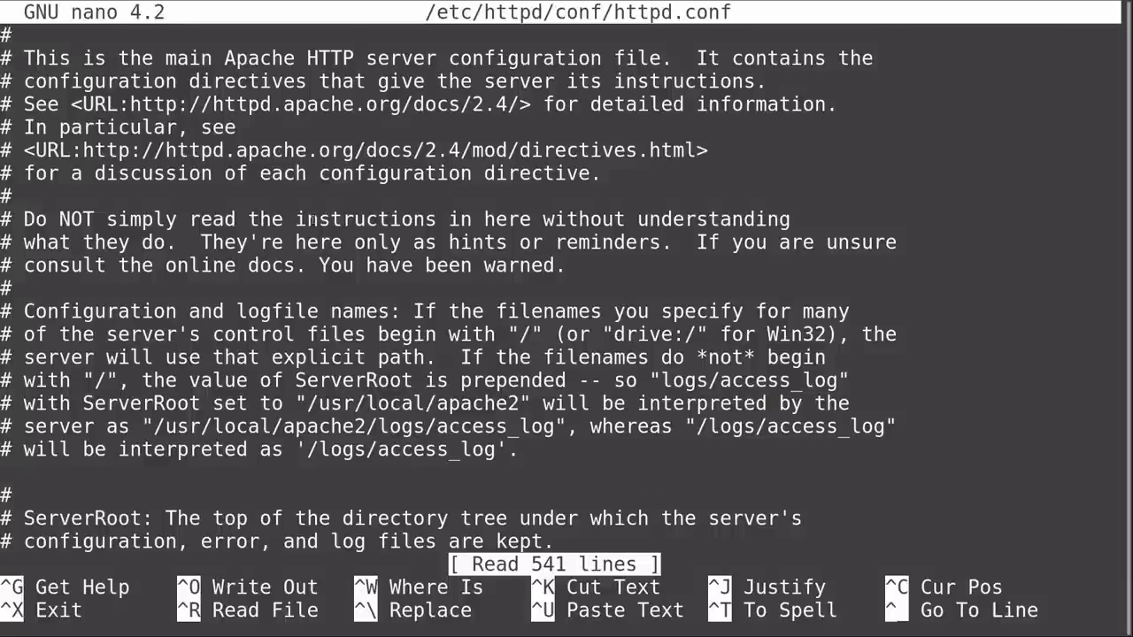
key("ctrl+w")
type("LoadModule")
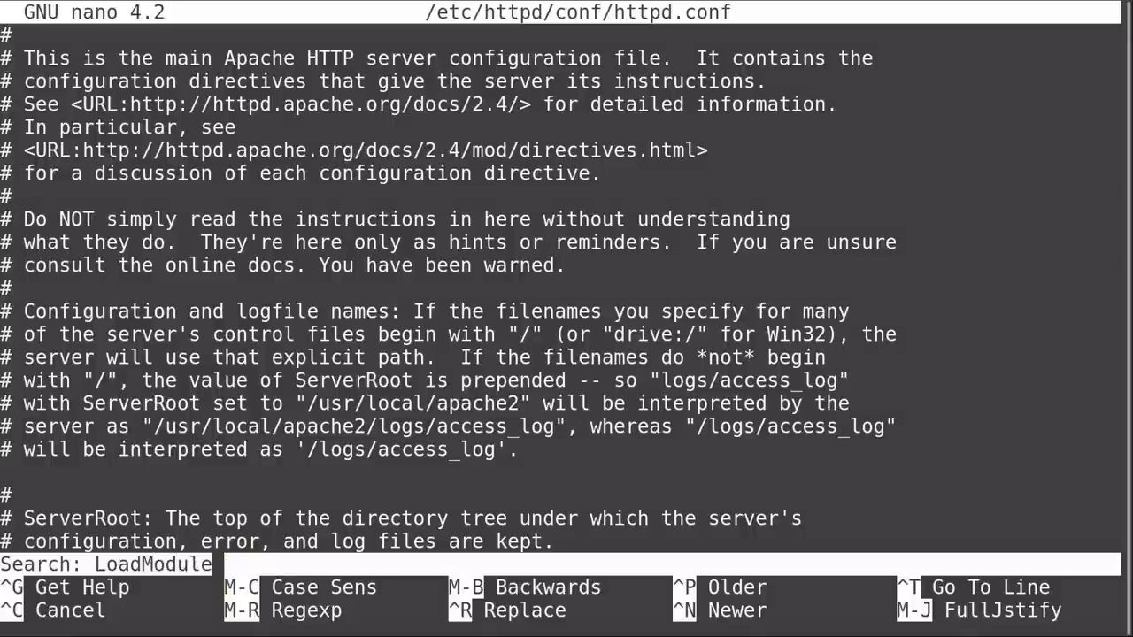
key("Return")
key("Down")
key("Down")
key("Down")
key("Down")
key("Down")
key("Down")
key("Down")
key("Down")
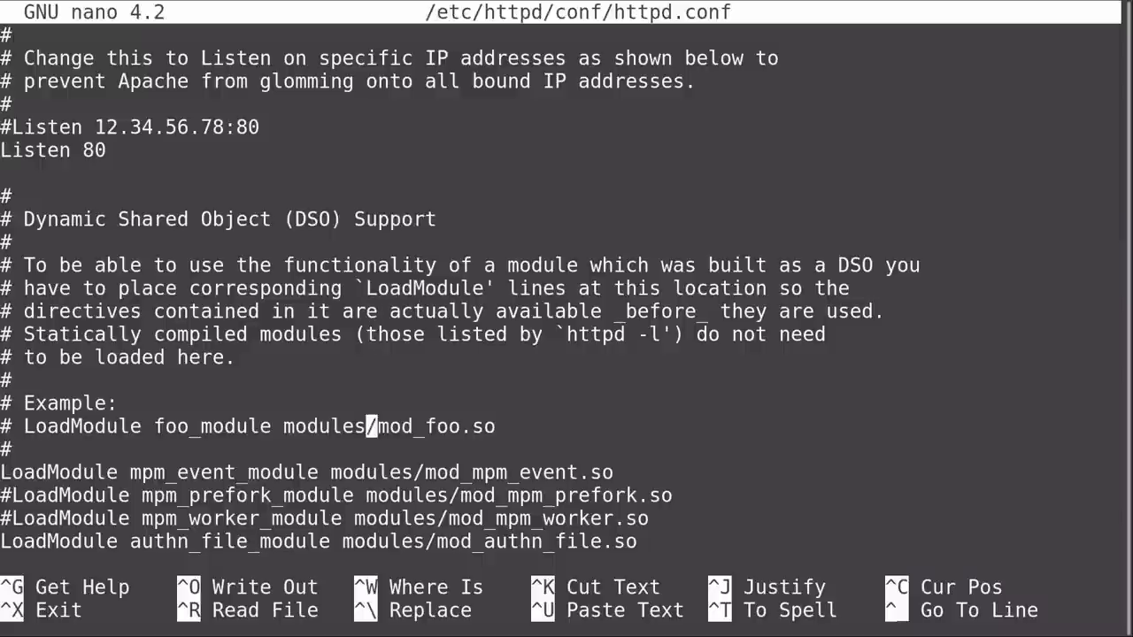
key("Left")
key("Left")
key("Left")
key("Left")
key("Left")
key("Left")
key("Left")
key("Left")
key("Left")
key("Left")
key("Left")
key("Left")
key("Left")
key("Left")
key("Left")
key("Left")
key("Left")
key("Left")
key("Left")
key("Left")
key("Left")
key("Left")
key("Left")
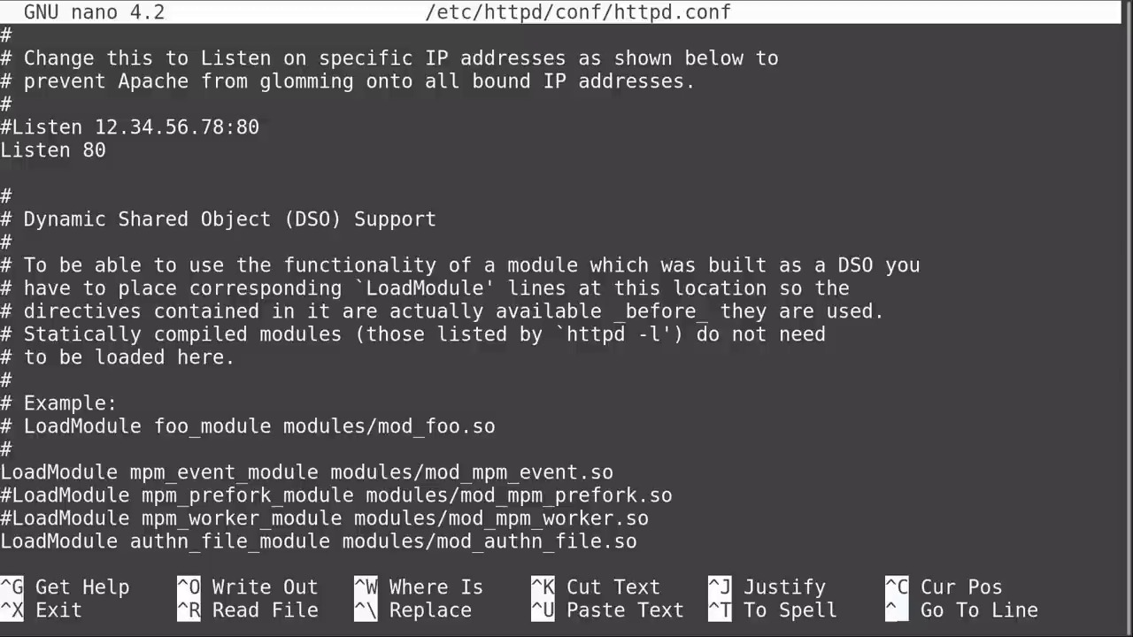
type("#")
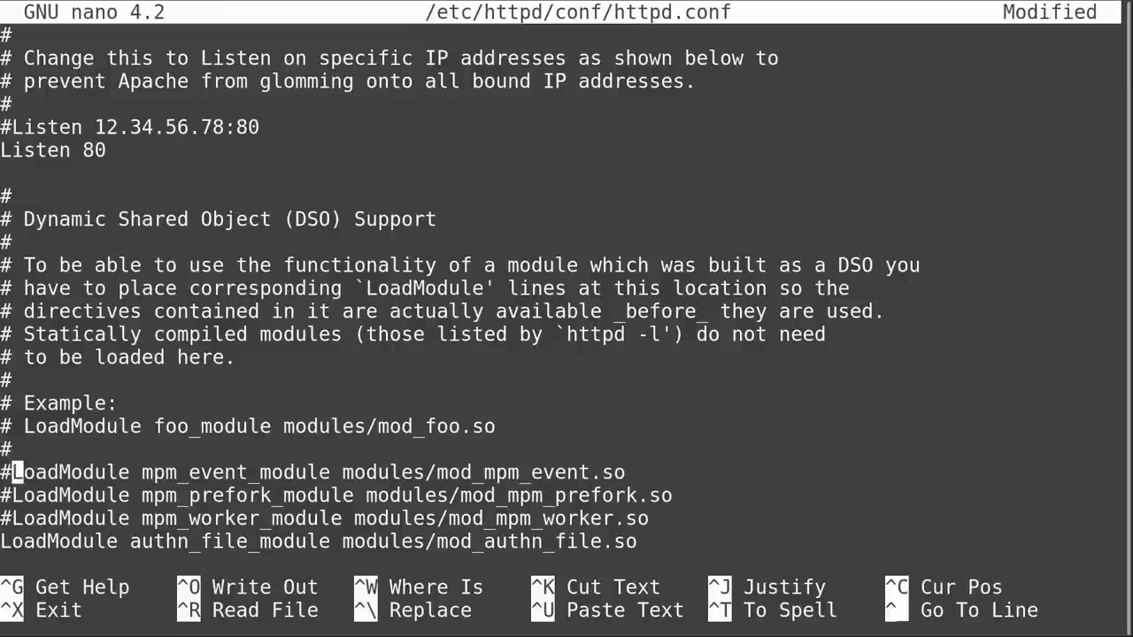
key("Down")
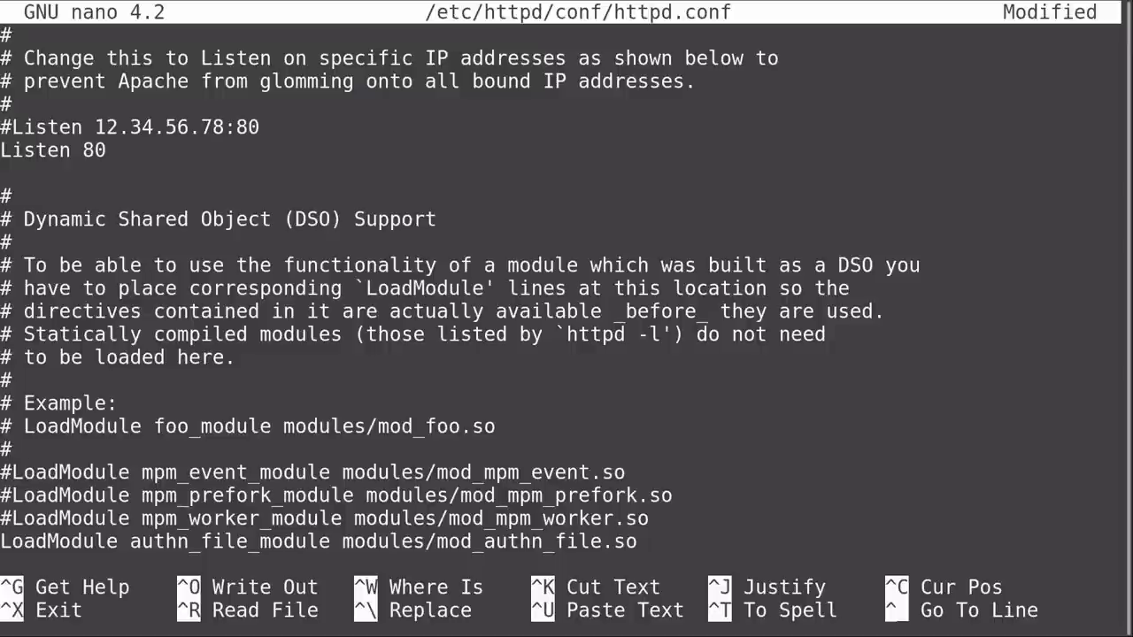
key("BackSpace")
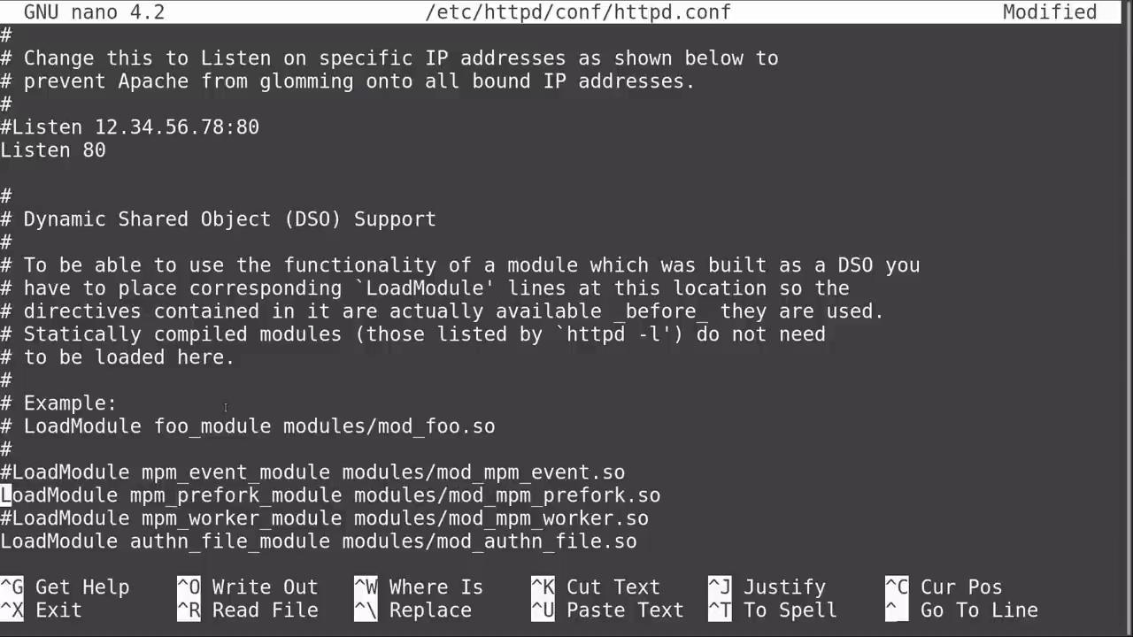
Add LoadModule php7_module modules/libphp7.so and AddHandler php7-script .php after the module list, and save
key("Down")
key("Down")
key("Down")
key("Down")
key("Down")
key("Down")
key("Down")
key("Down")
key("Down")
key("Down")
key("Down")
key("Down")
key("Down")
key("Down")
key("Down")
key("Down")
key("Down")
key("Down")
key("Down")
key("Down")
key("Down")
key("Down")
key("Down")
key("Down")
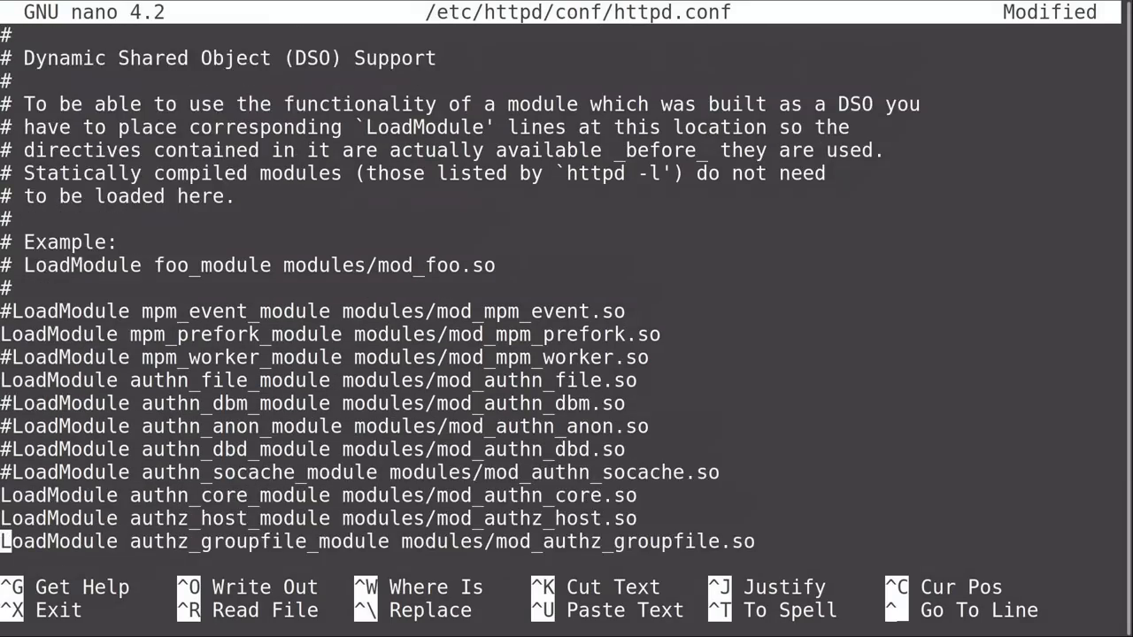
key("Down")
key("Down")
key("Down")
key("Down")
key("Down")
key("Down")
key("Down")
key("Down")
key("Down")
key("Down")
key("Down")
key("Down")
key("Down")
key("Down")
key("Down")
key("Down")
key("Down")
key("Down")
key("Down")
key("Down")
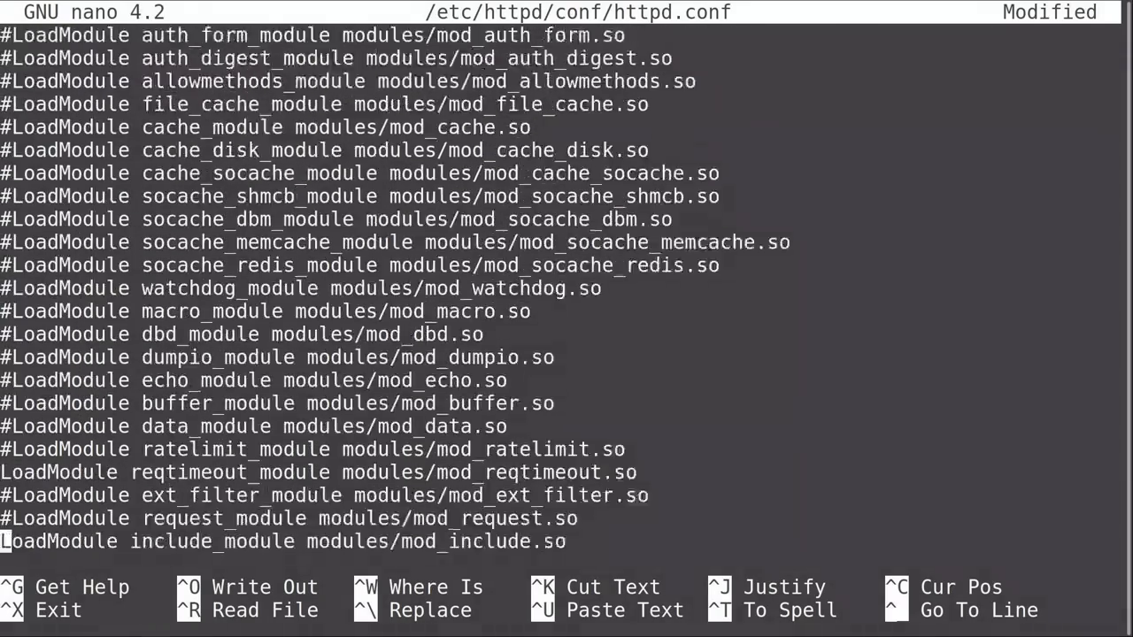
key("Down")
key("Down")
key("Down")
key("Down")
key("Down")
key("Down")
key("Down")
key("Down")
key("Down")
key("Down")
key("Down")
key("Down")
key("Down")
key("Down")
key("Down")
key("Down")
key("Down")
key("Down")
key("Down")
key("Down")
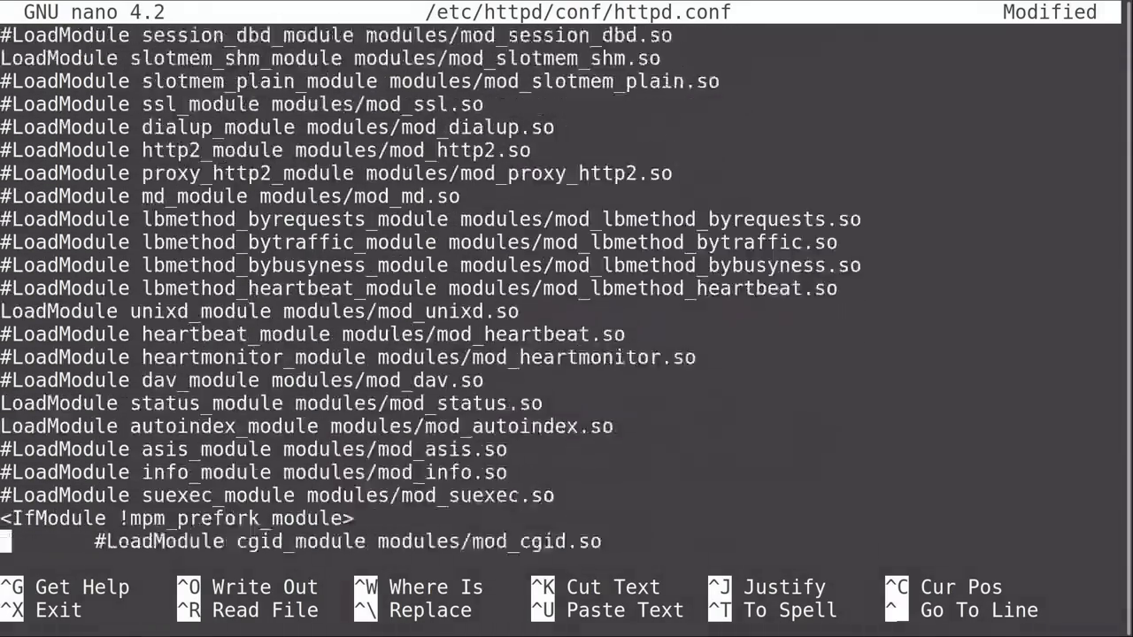
key("Up")
key("Up")
key("Up")
key("Up")
key("Up")
key("Up")
key("Up")
key("Up")
key("Up")
key("Down")
key("Down")
key("Down")
key("Down")
key("Down")
key("Down")
key("Down")
key("Down")
key("Down")
key("Up")
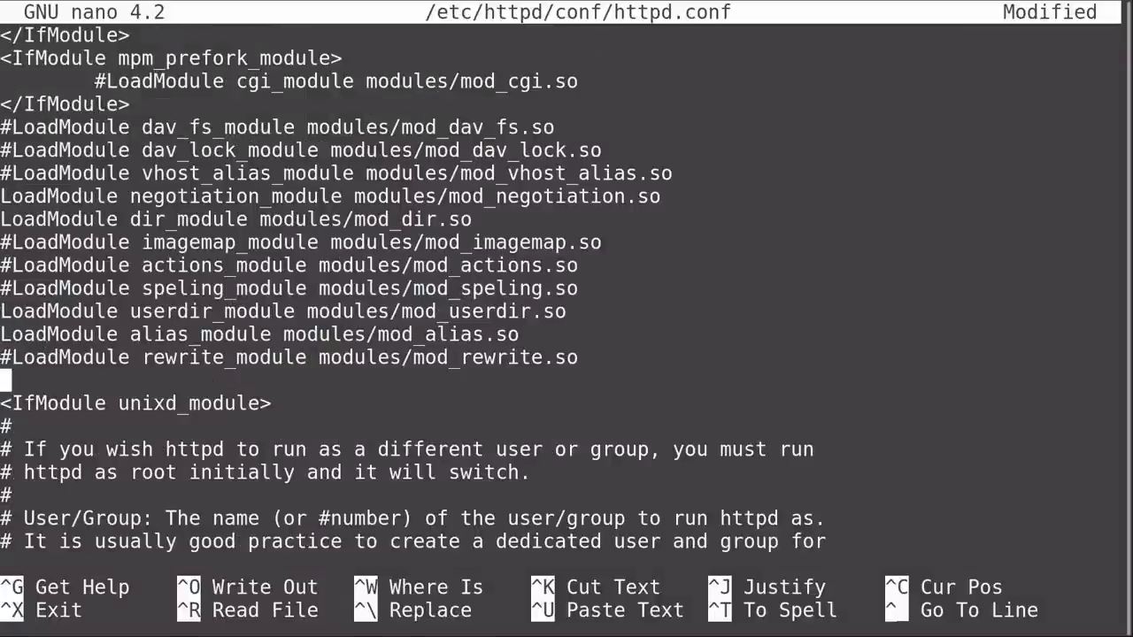
key("Return")
key("Up")
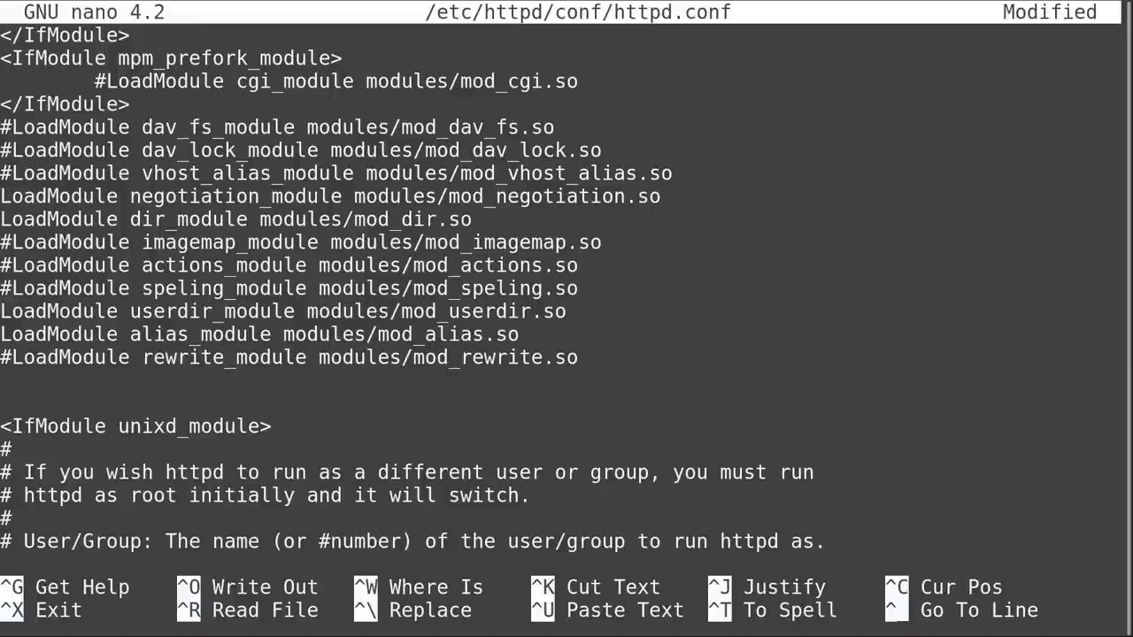
type("LoadModule php7_module modules/libphp7.so AddHandler php7-script .php")
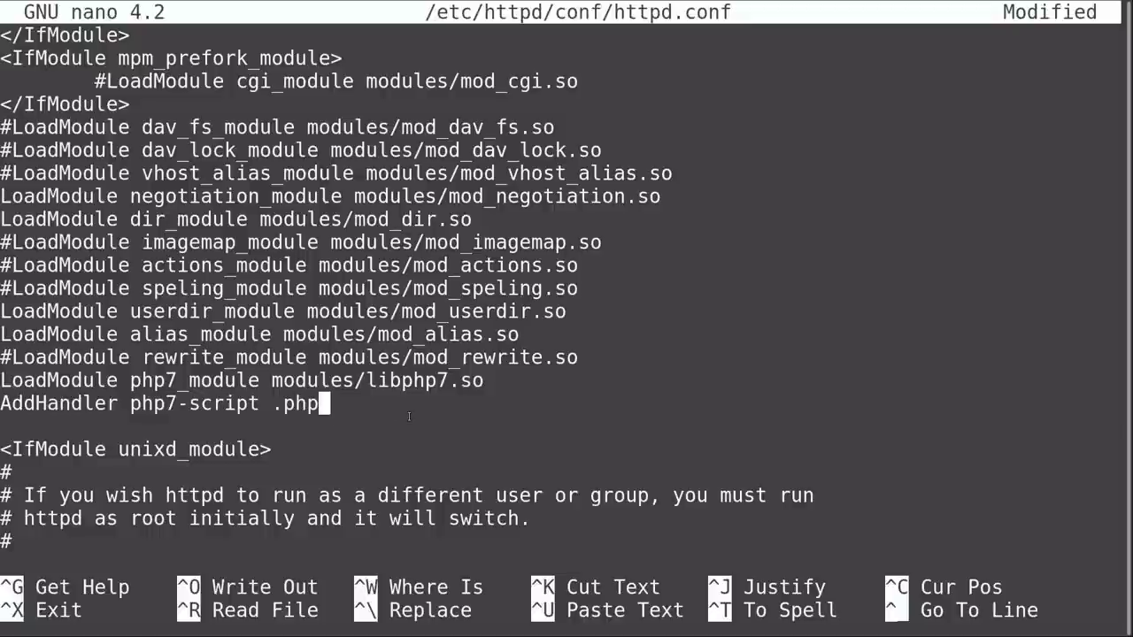
key("ctrl+o")
key("Return")
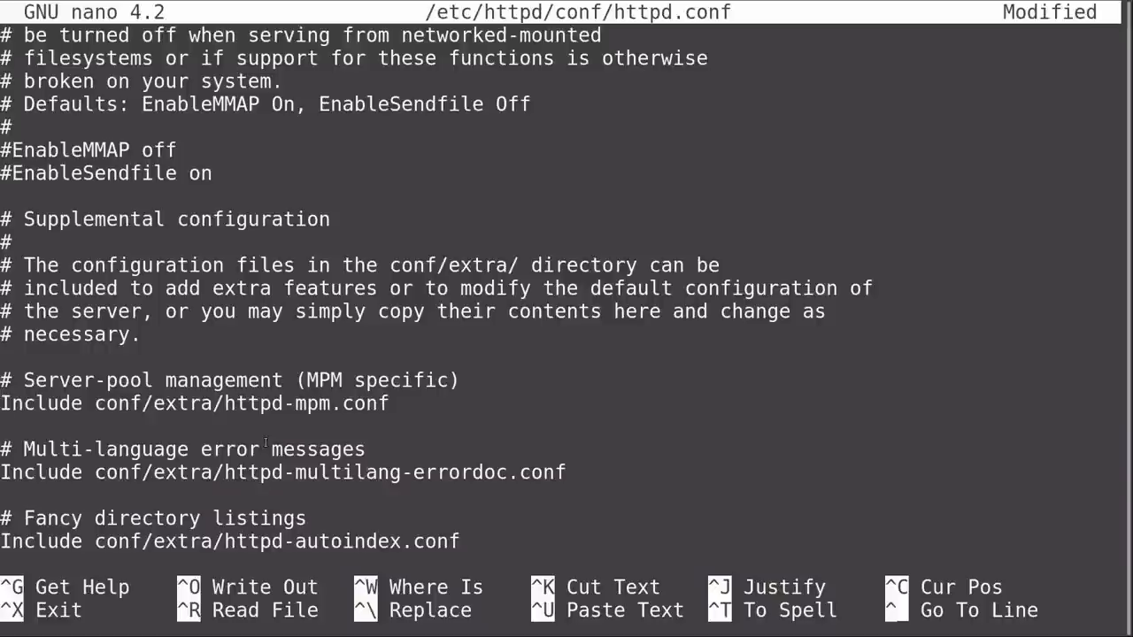
Insert 'Include conf/extra/php7_module.conf' below the httpd-default include, save httpd.conf, and exit nano
key("Up")
key("Down")
left_click(5, 426)
key("Down")
key("Down")
key("Down")
key("Down")
key("Down")
key("Down")
key("Down")
key("Down")
key("Down")
key("Down")
key("Down")
key("Down")
key("Down")
key("Down")
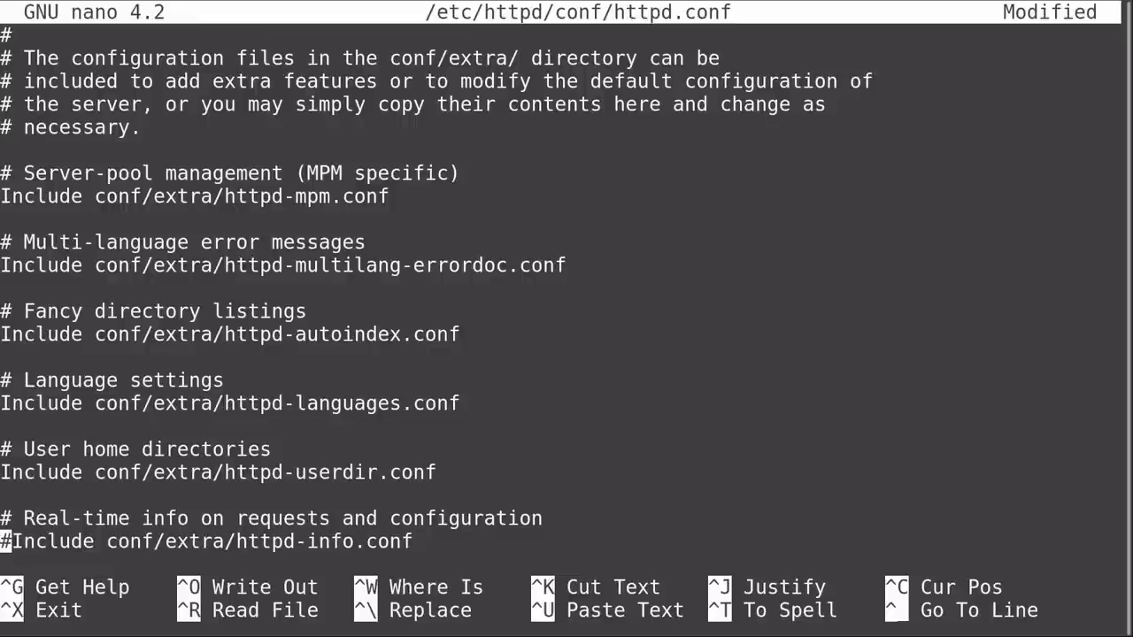
key("Down")
key("Down")
key("Down")
key("Down")
key("Down")
key("Down")
key("Down")
key("Down")
key("Down")
key("Down")
key("Down")
key("Down")
key("Down")
key("Down")
key("Down")
key("Down")
key("Down")
key("Down")
key("Down")
key("Down")
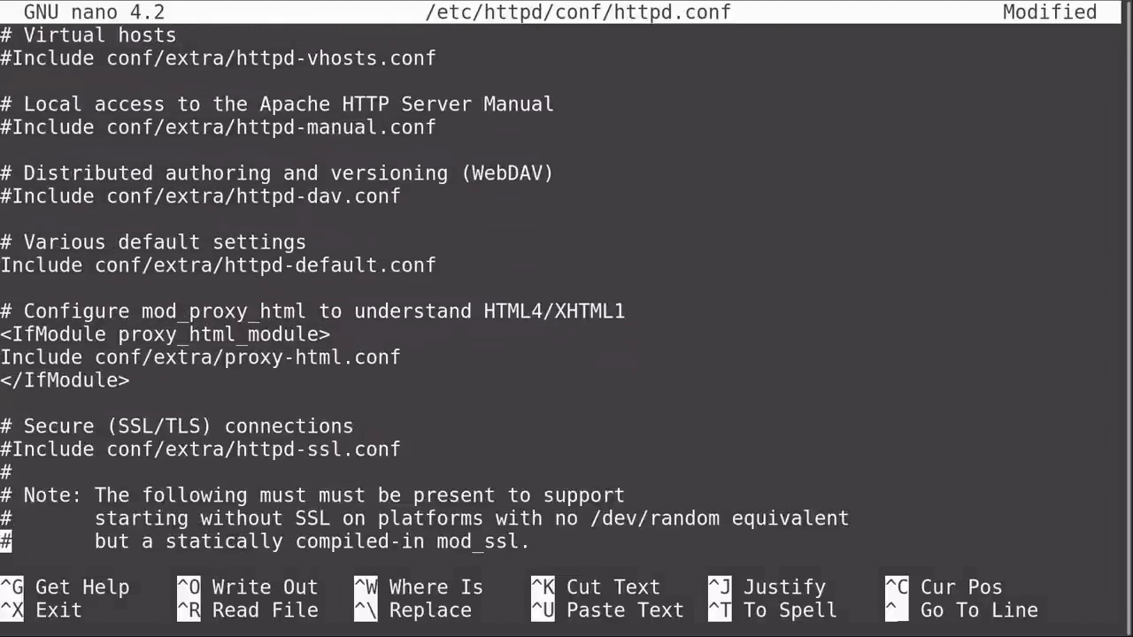
key("Up")
key("Up")
key("Up")
key("Up")
key("Up")
key("Up")
key("Up")
key("Up")
key("Up")
key("Up")
key("Up")
key("Return")
key("Return")
key("Up")
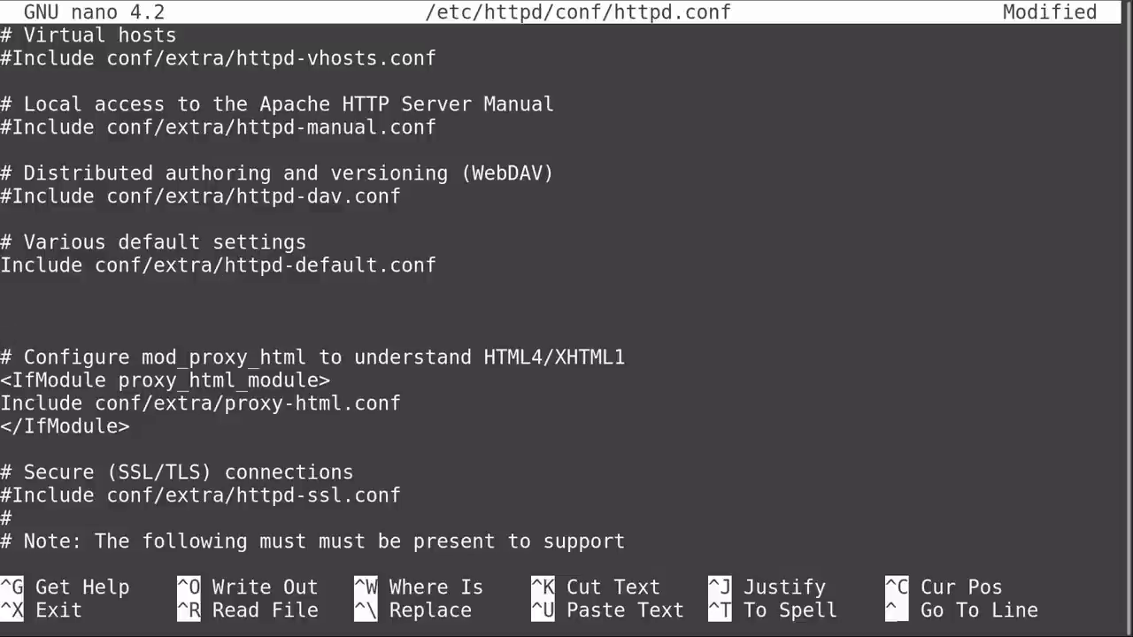
type("Include conf/extra/php7_module.conf")
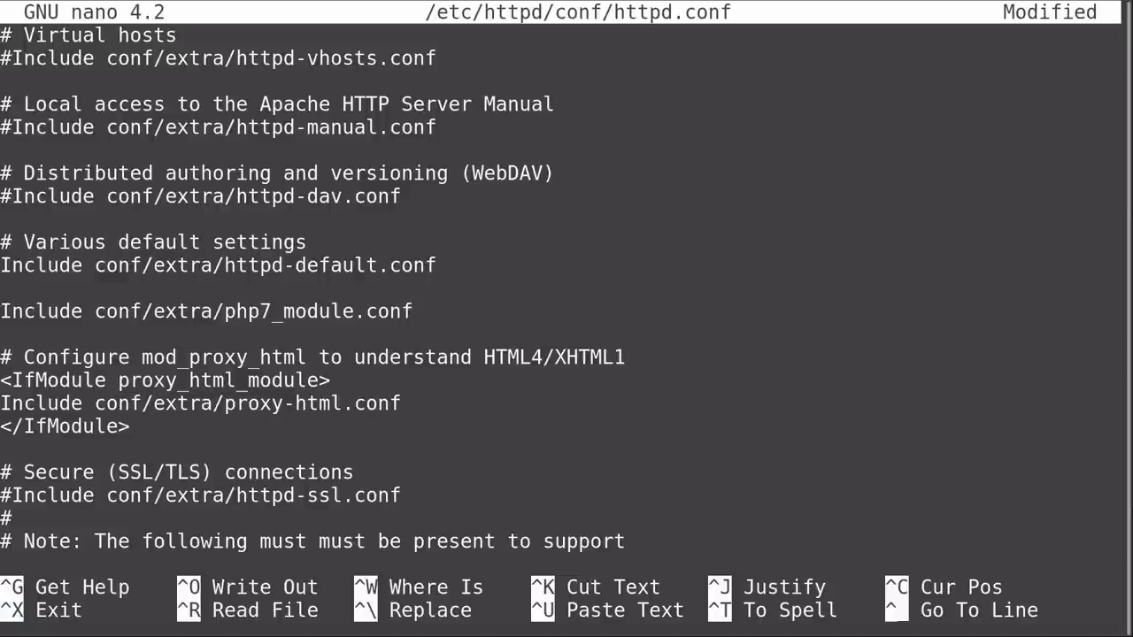
key("ctrl+o")
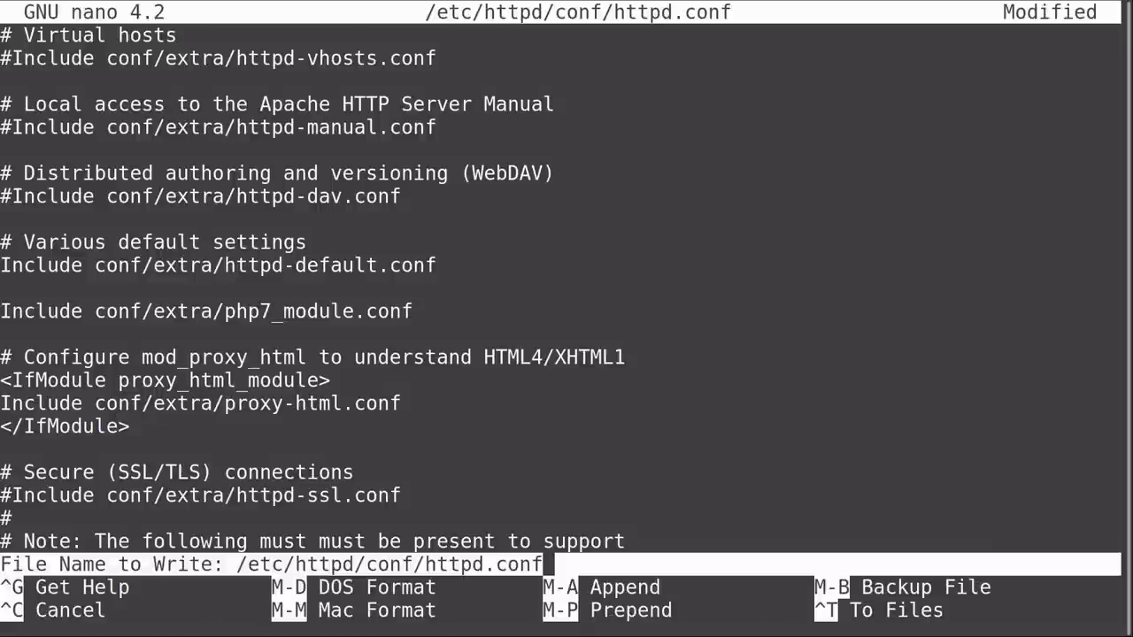
key("Return")
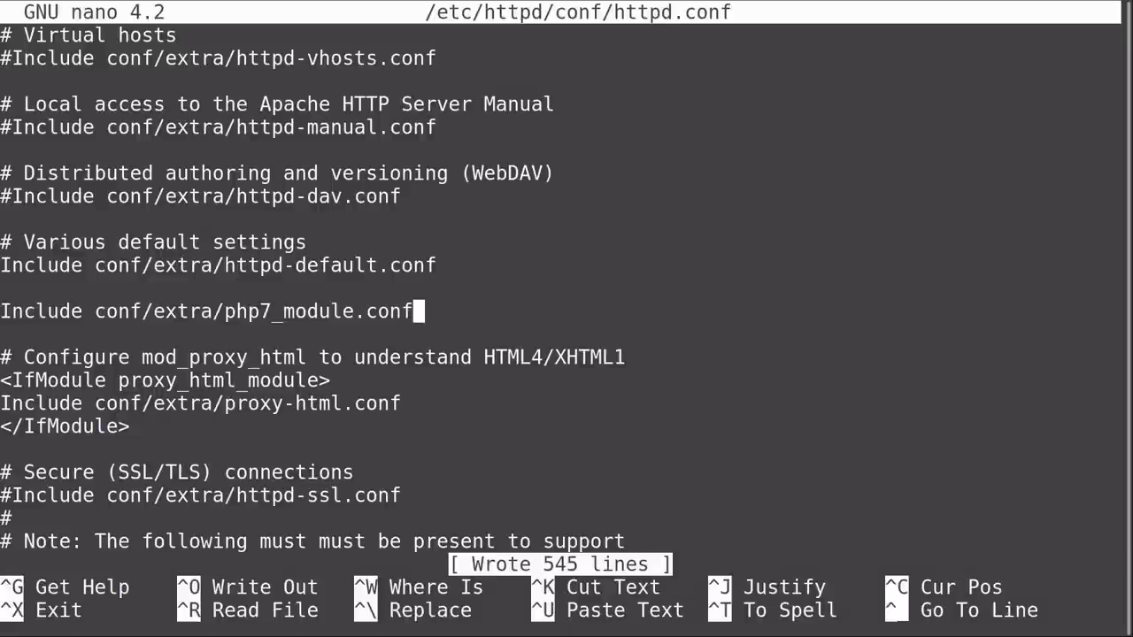
key("ctrl+x")
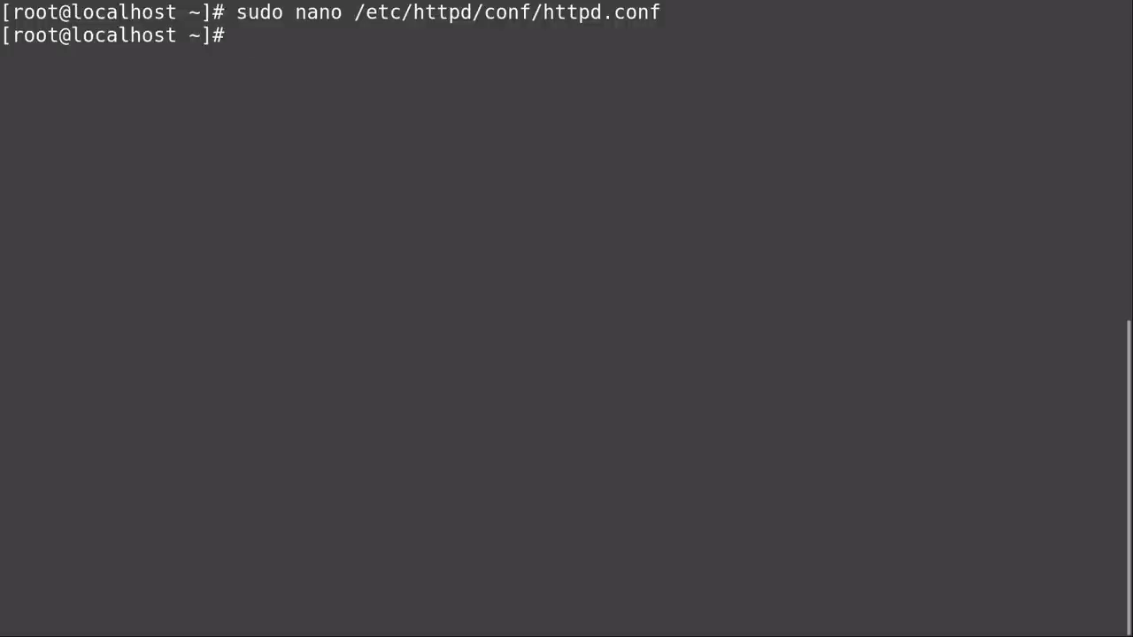
Start the httpd service with systemctl start httpd
key("ctrl+l")
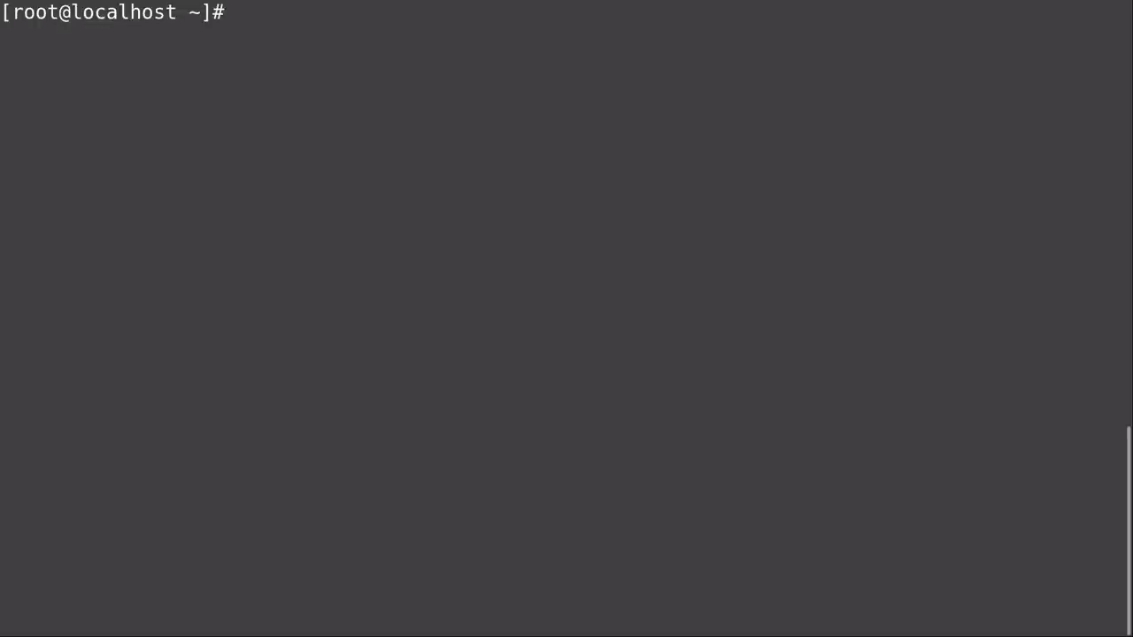
type("systemctl ")
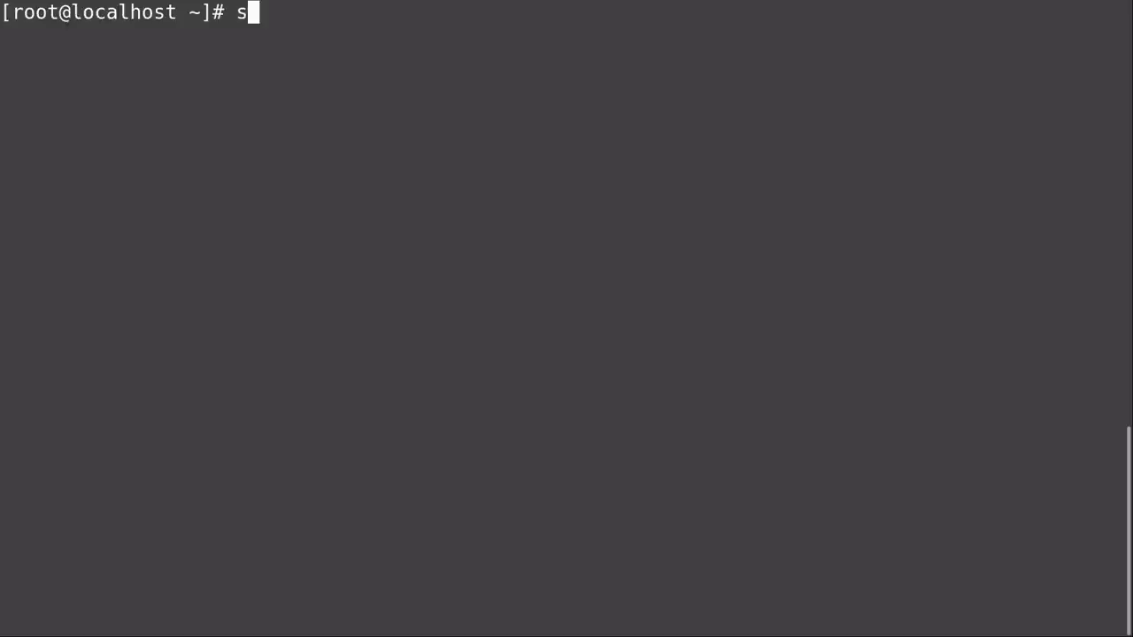
type("start htt")
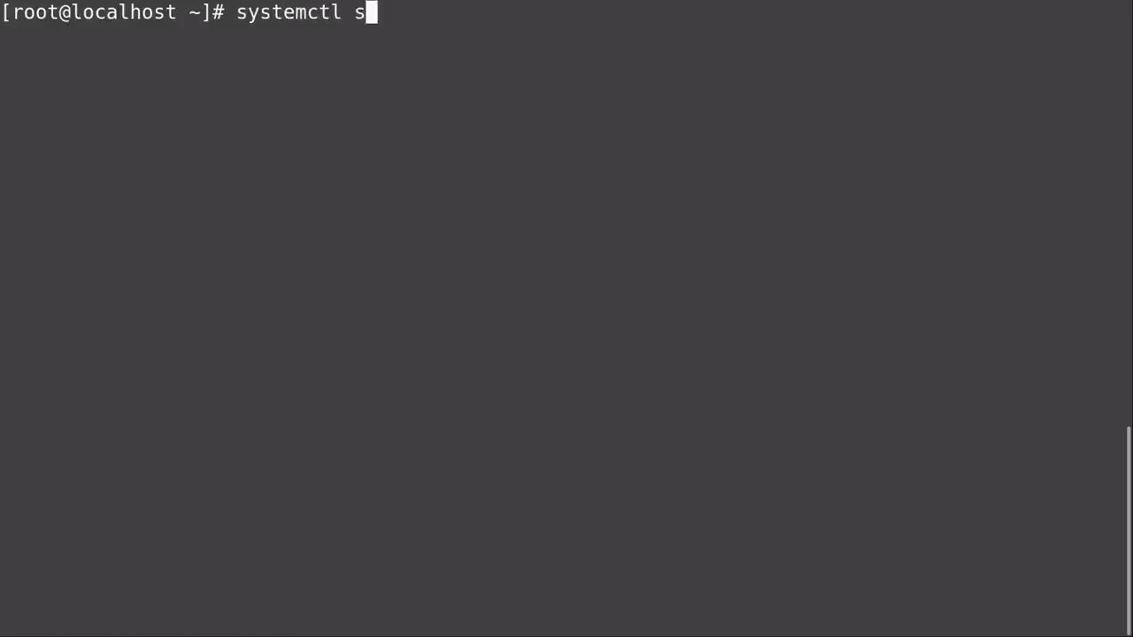
type("pd")
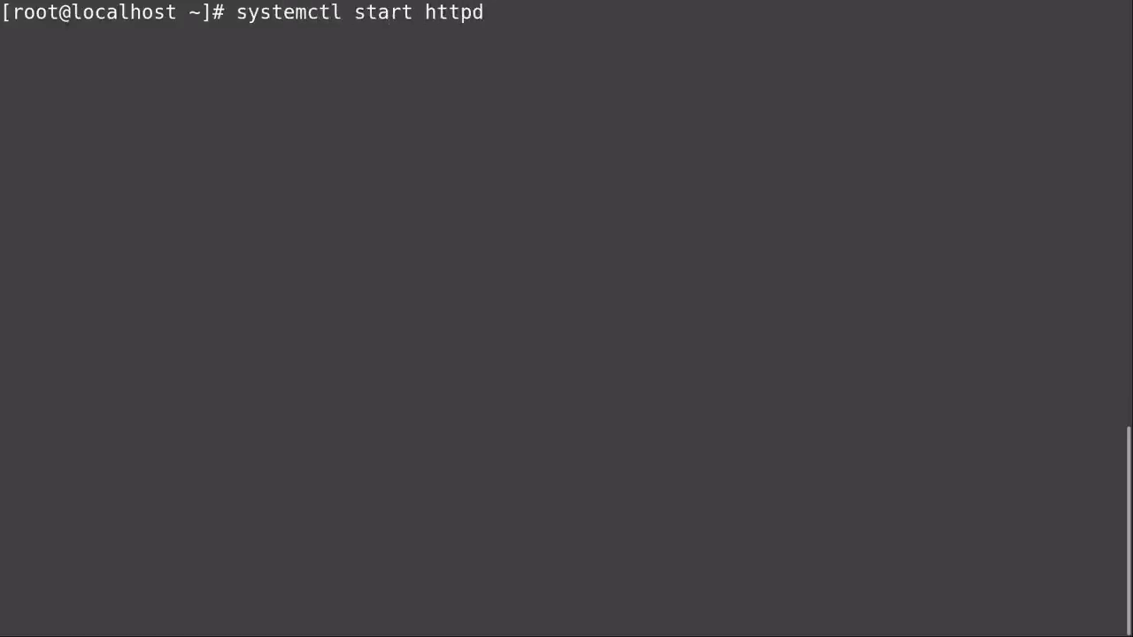
key("Return")
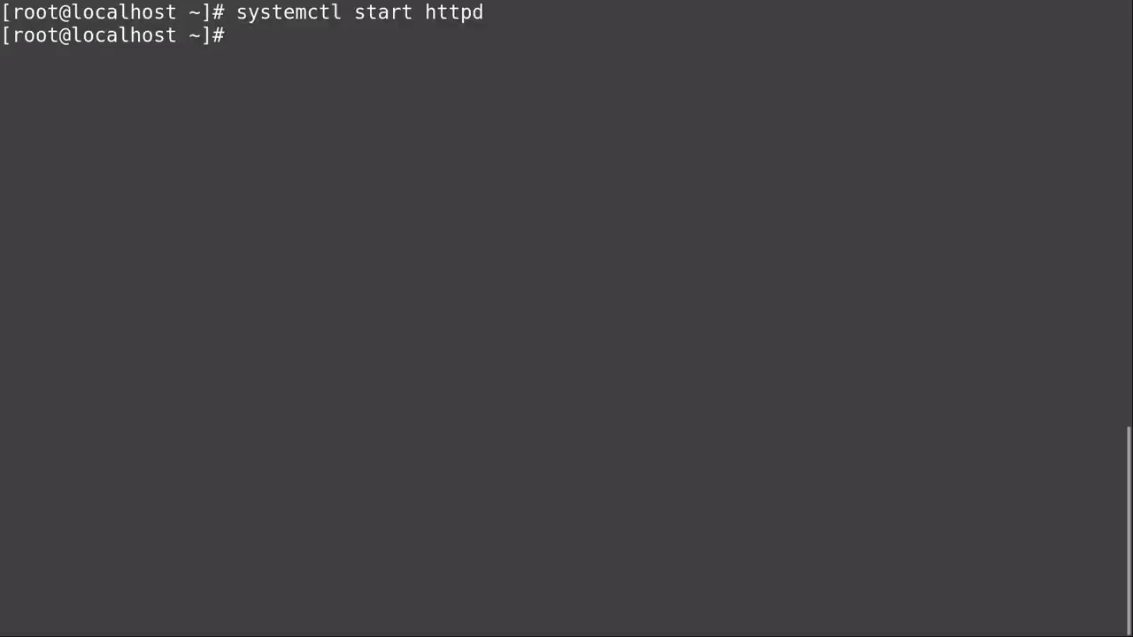
Check systemctl status httpd shows active (running), then close the output and clear the screen
key("ctrl+l")
key("Up")
key("Left")
key("Left")
key("Left")
key("Left")
key("Left")
key("Left")
key("Left")
key("Right")
key("BackSpace")
key("BackSpace")
type("tus")
key("Return")
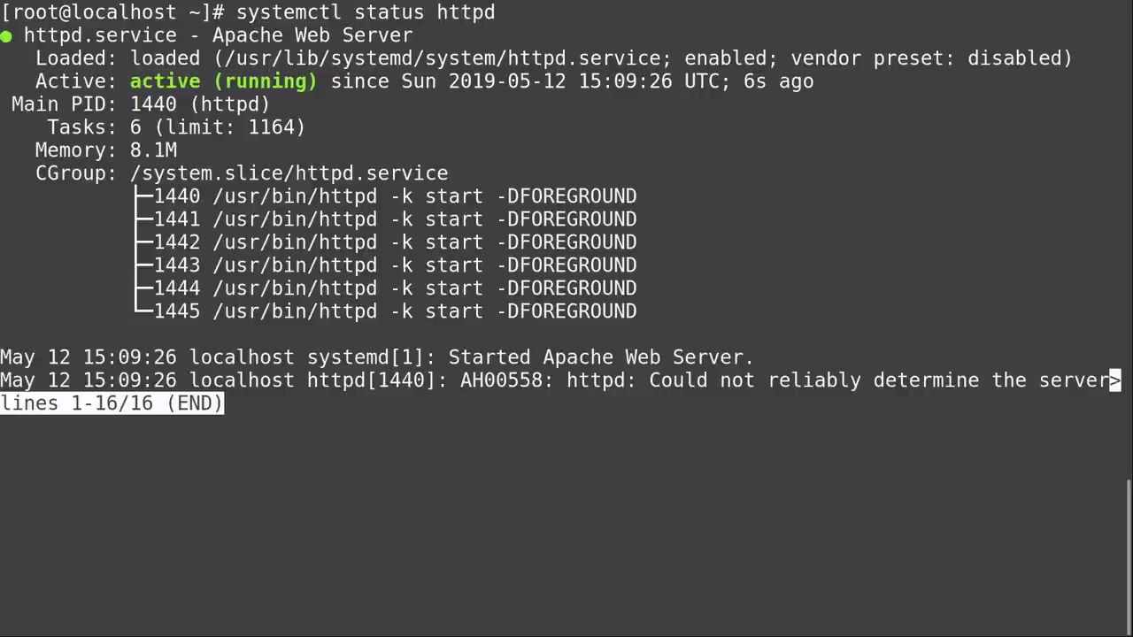
key("q")
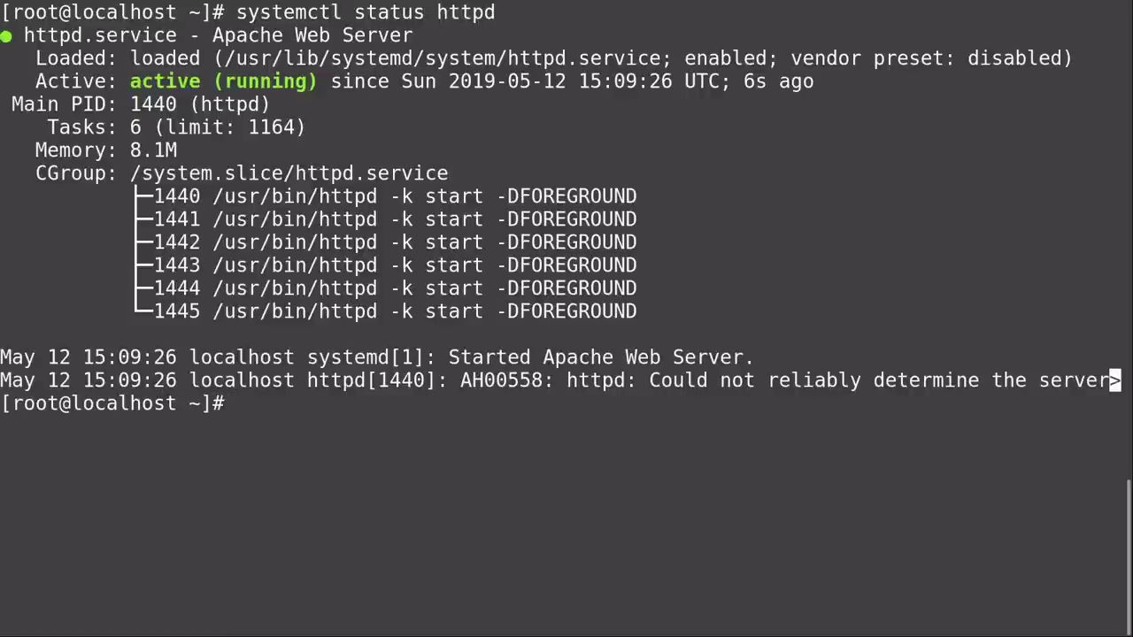
key("ctrl+l")
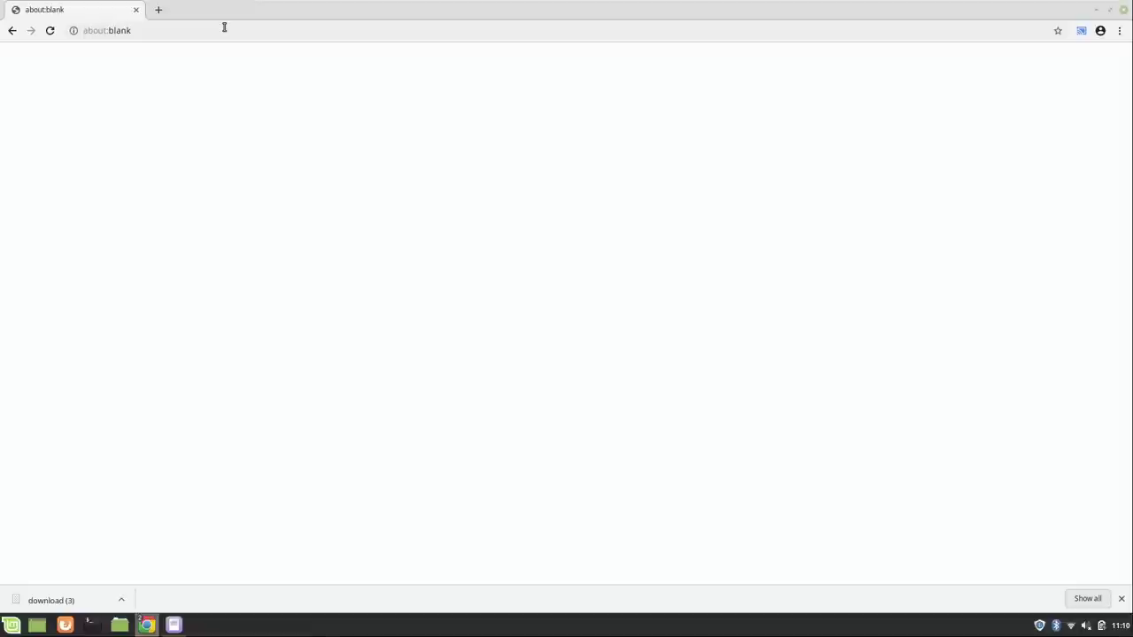
Load 45.79.145.231/tt-rss/install in Chrome and select 'config.php' in the resulting error
left_click(243, 26)
type("45.79.145.231")
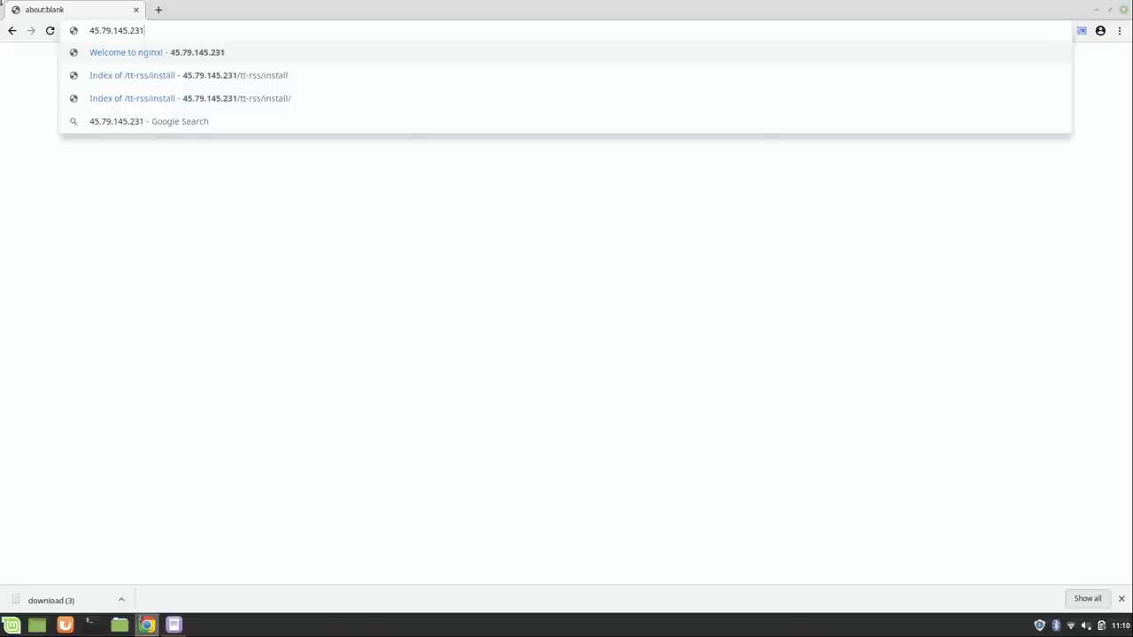
type("/t")
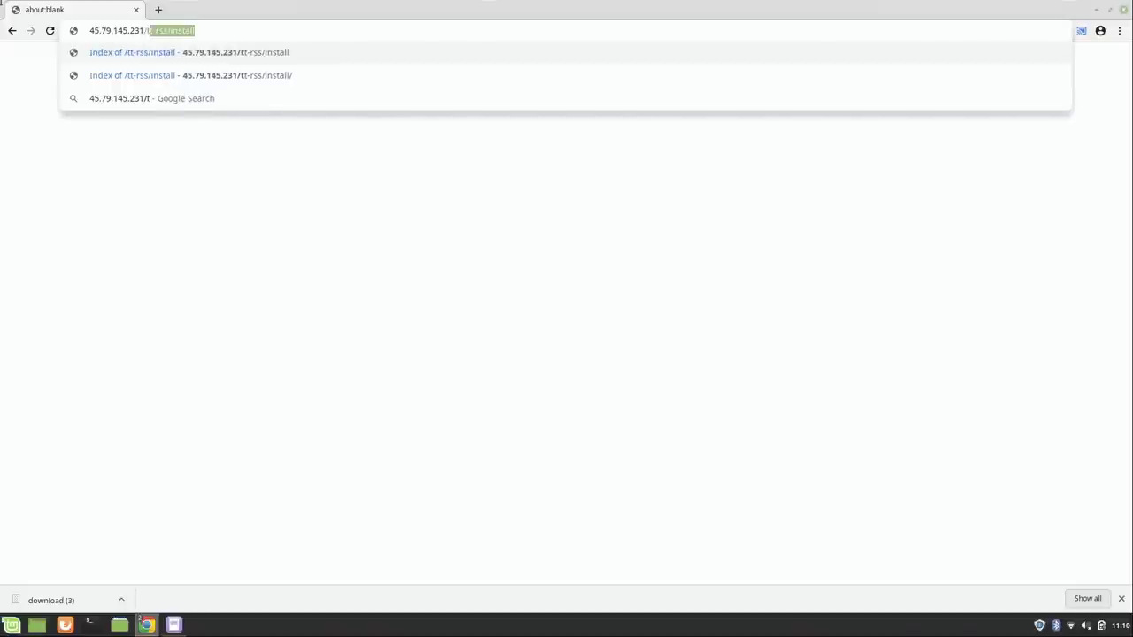
type("t-rss")
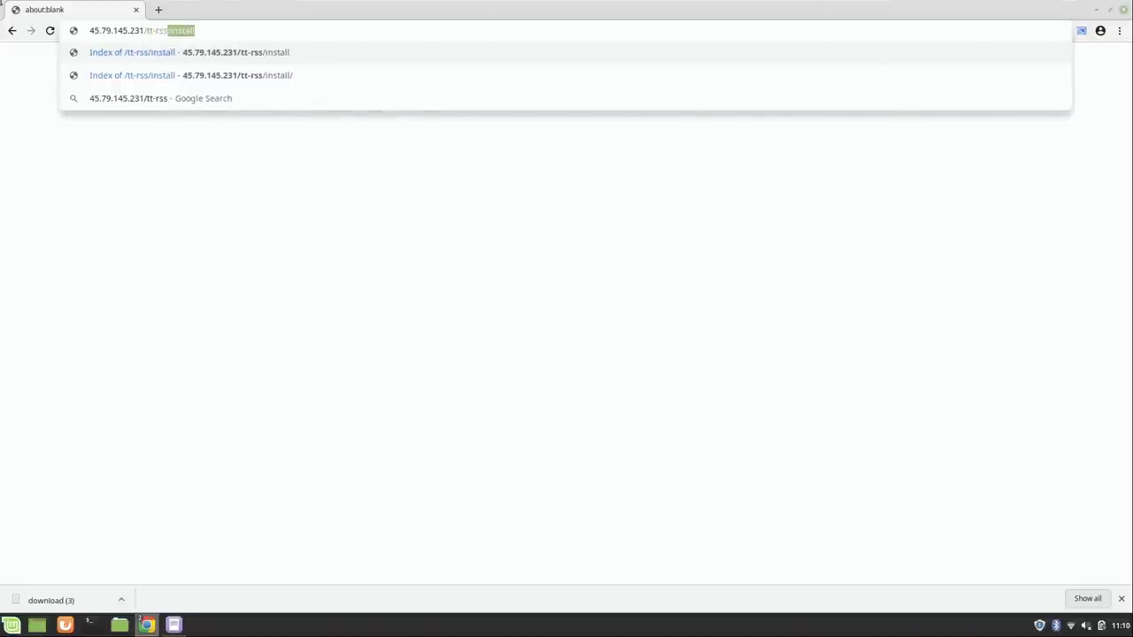
type("/install")
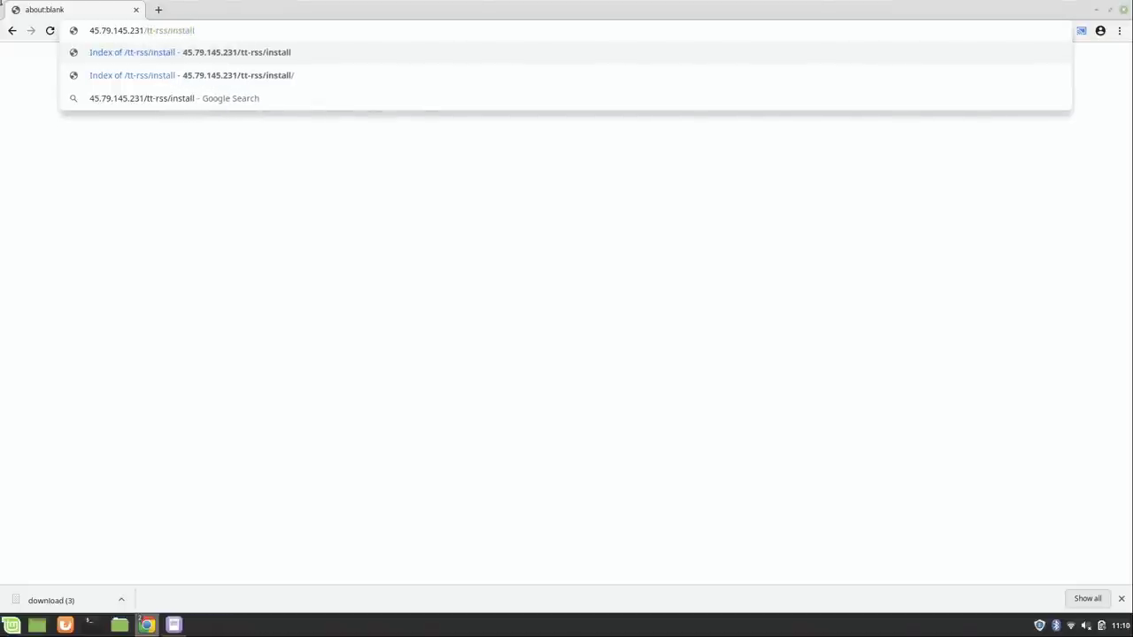
key("Return")
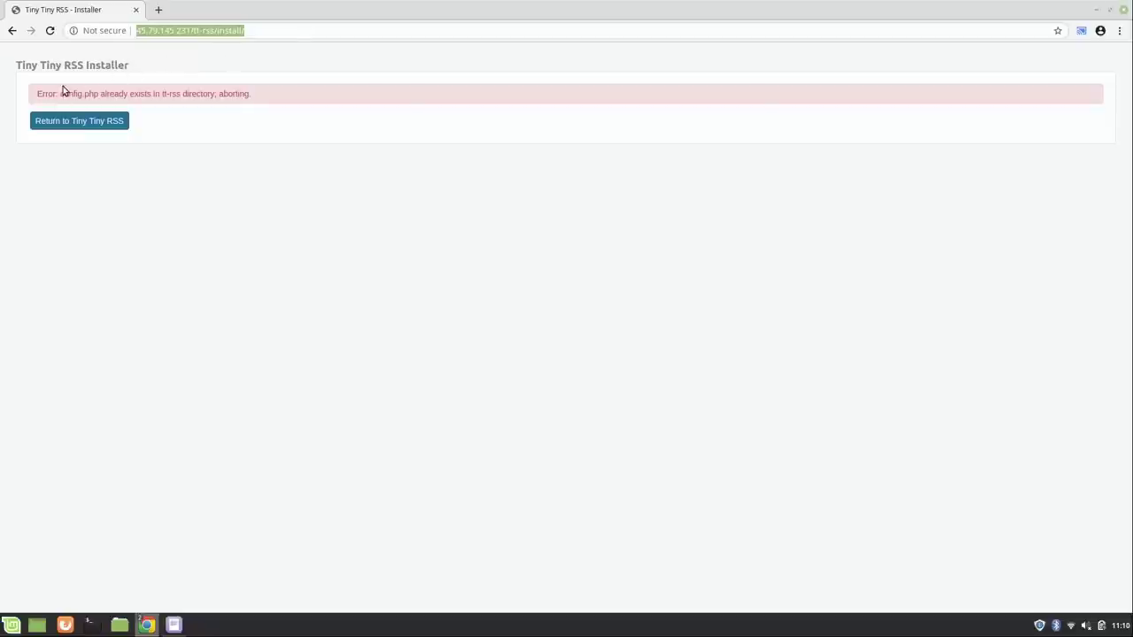
left_click_drag(60, 92, 98, 91)
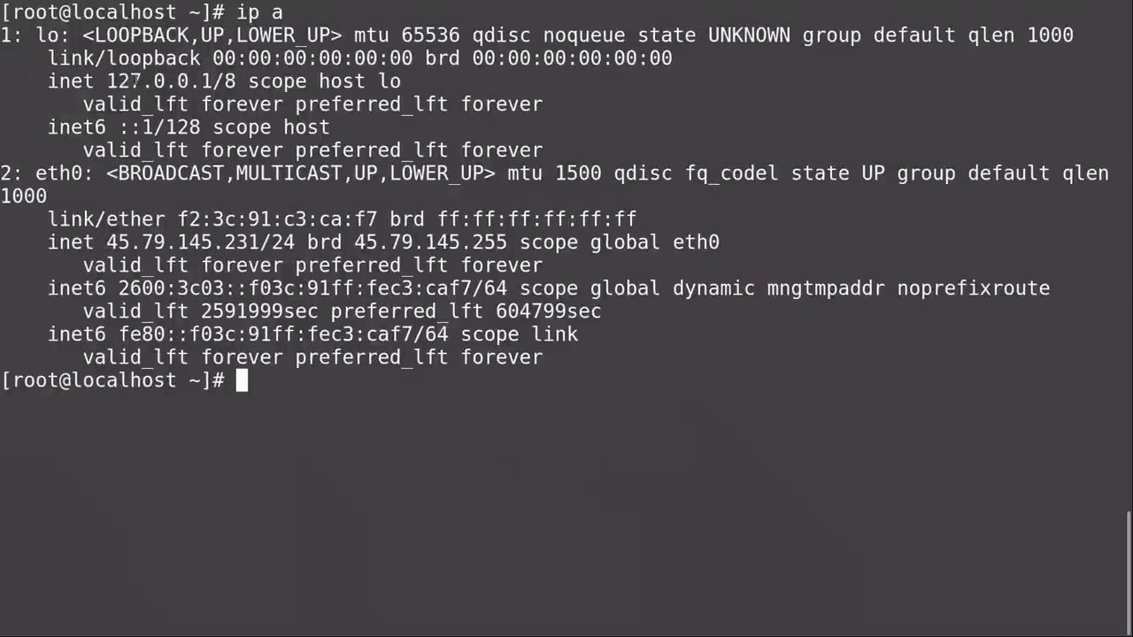
Go to /usr/share/webapps/tt-rss, list its files, and rename config.php to config.php.bak
key("ctrl+l")
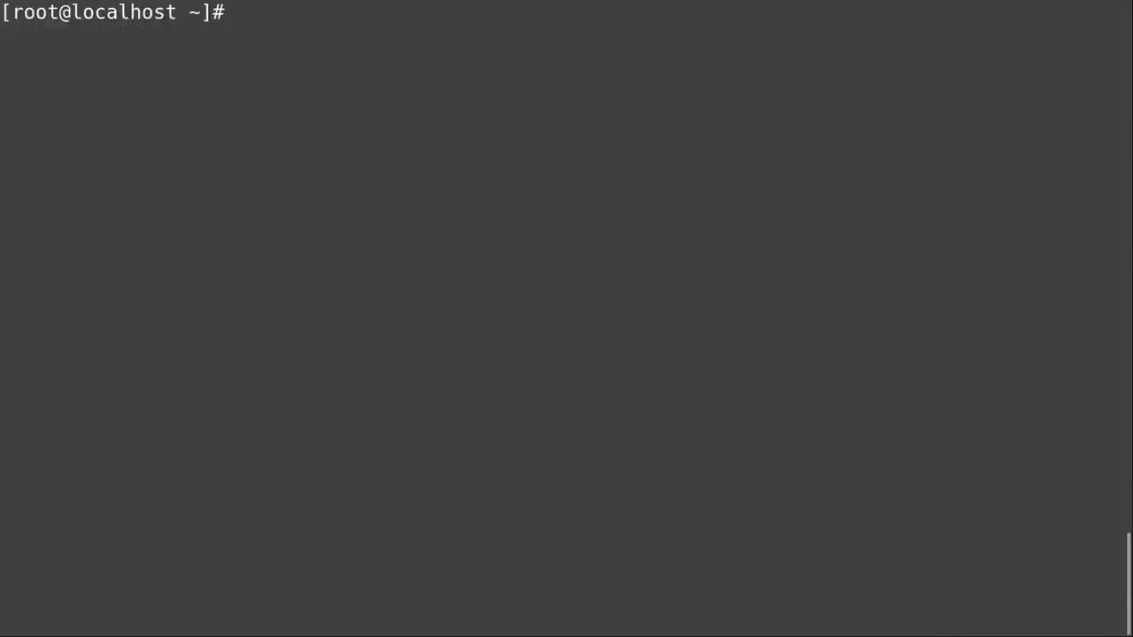
type("cd /usr/share/")
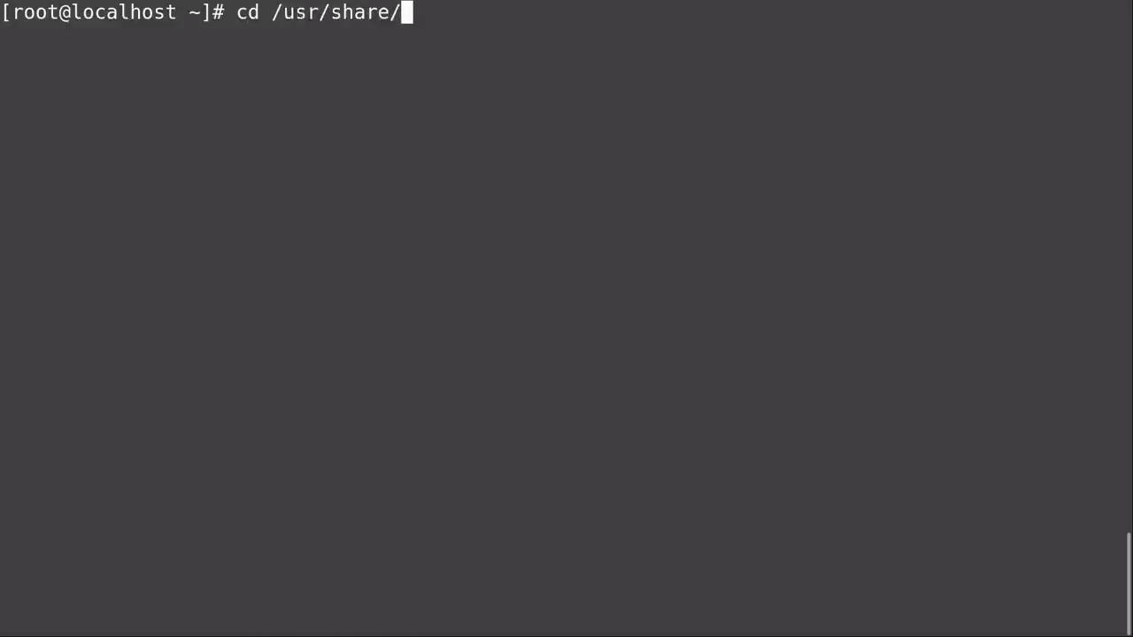
type("we")
key("Tab")
type("tt-rss")
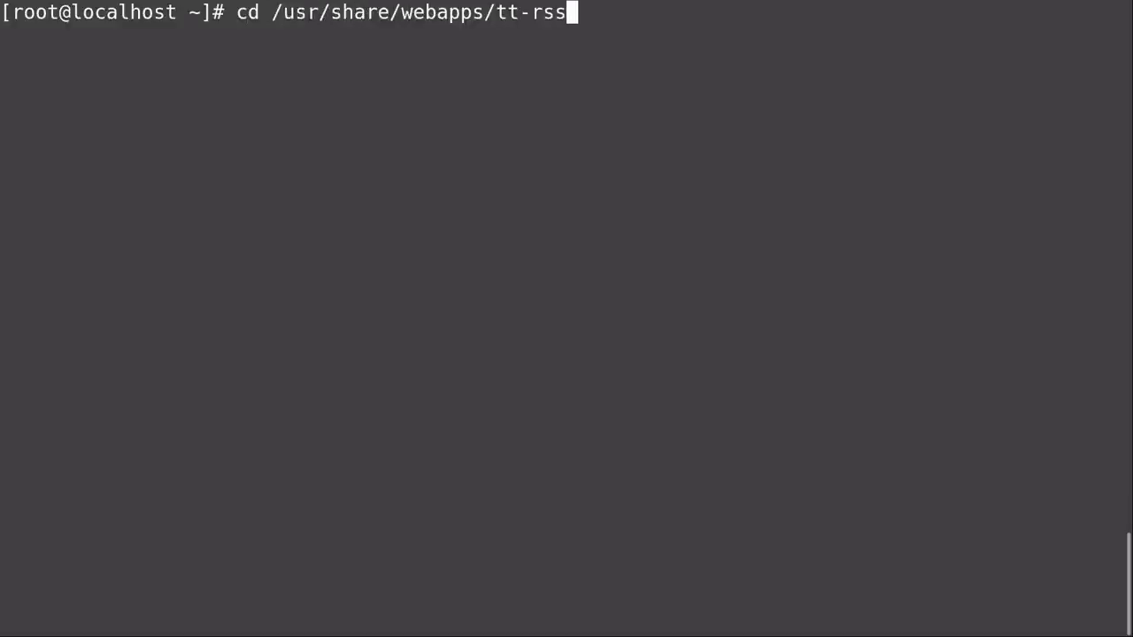
key("Return")
type("ls")
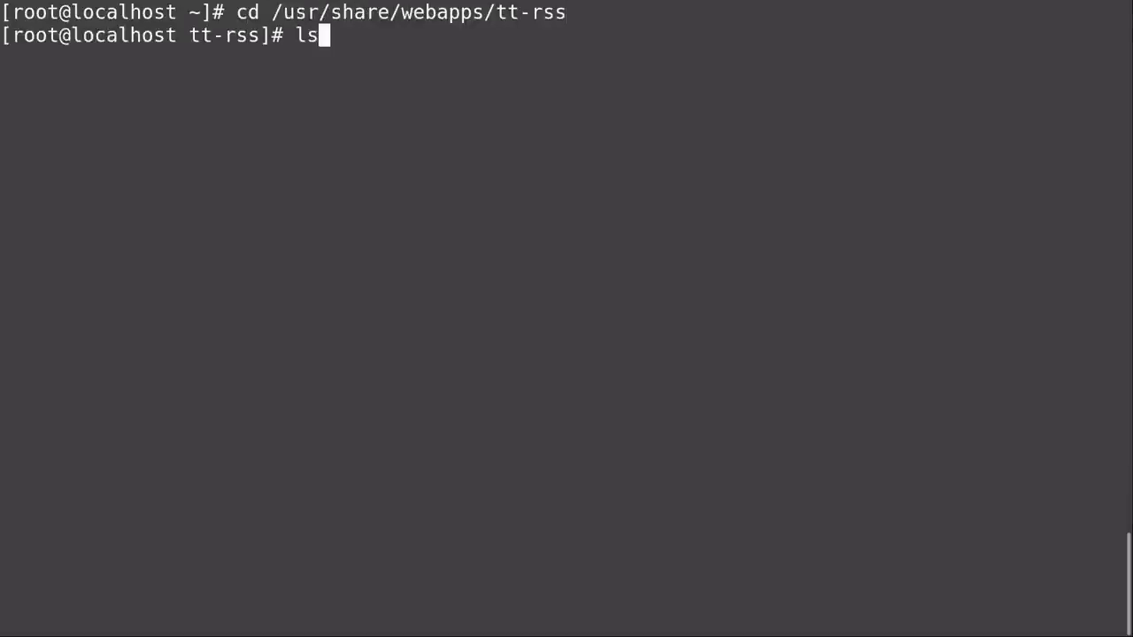
key("Return")
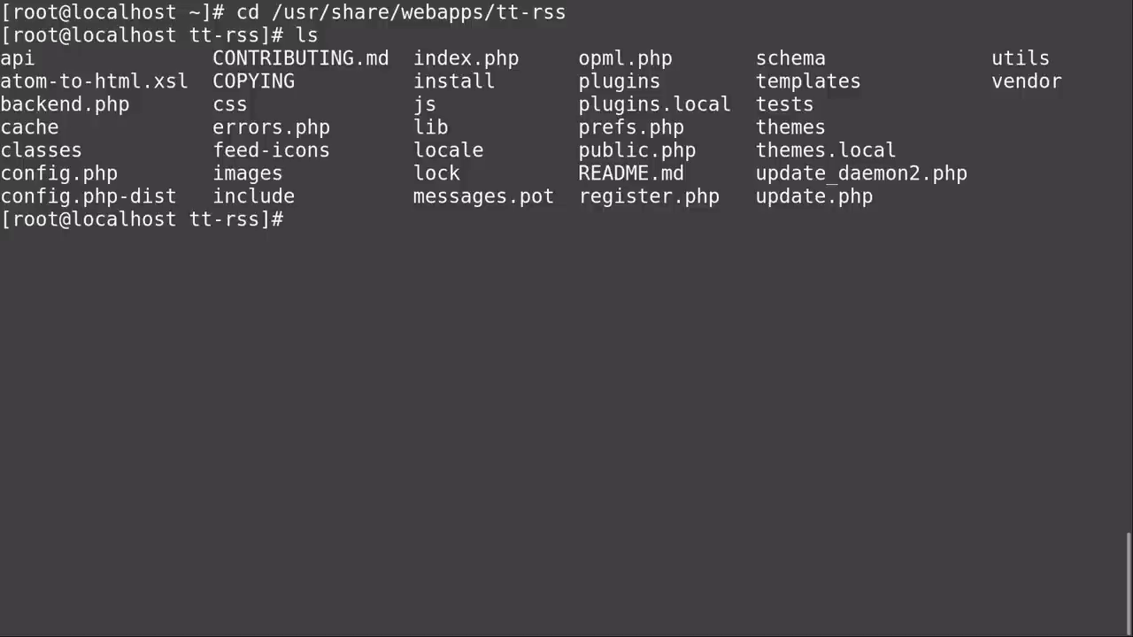
type("mv config.php config.php.bak")
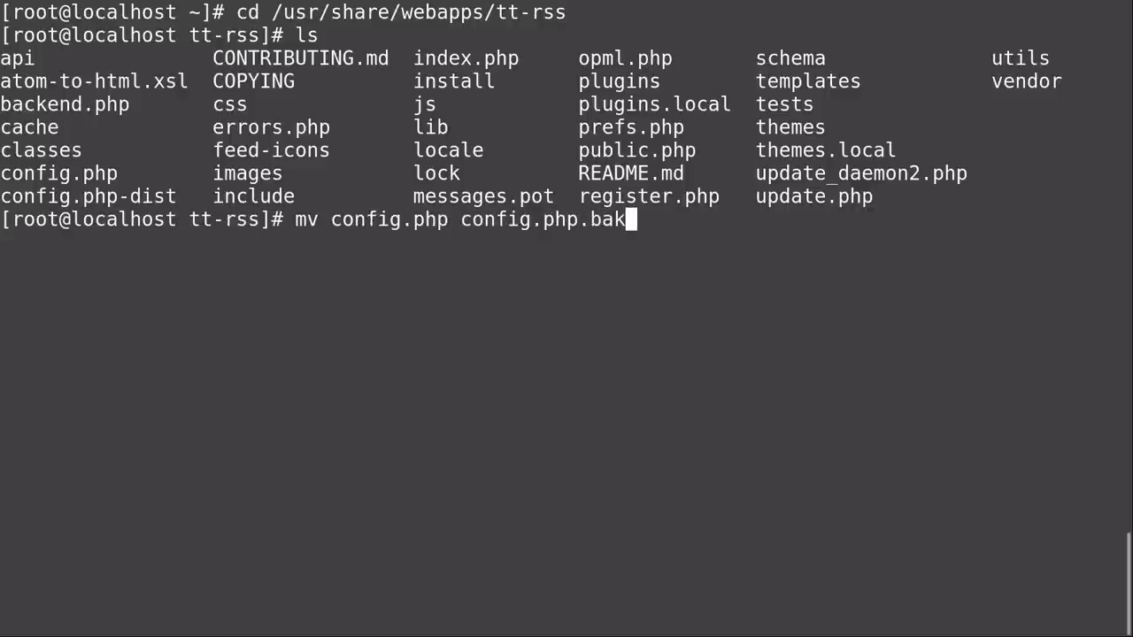
key("Return")
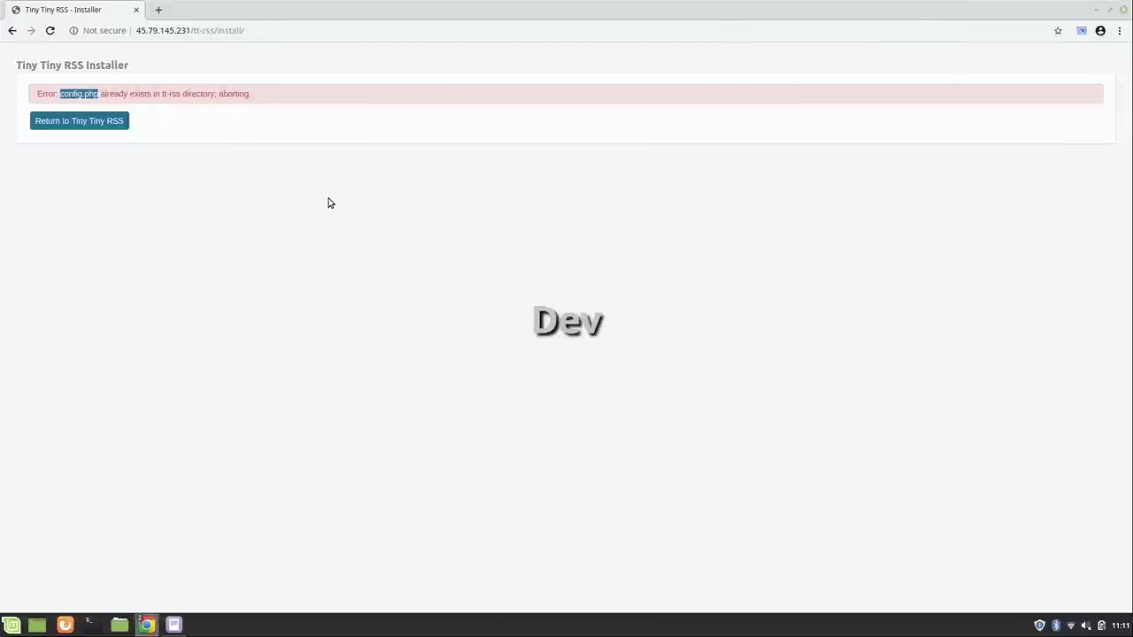
Reload the installer and enter database type MySQL, username ttrss, the password, and database ttrss
left_click(49, 31)
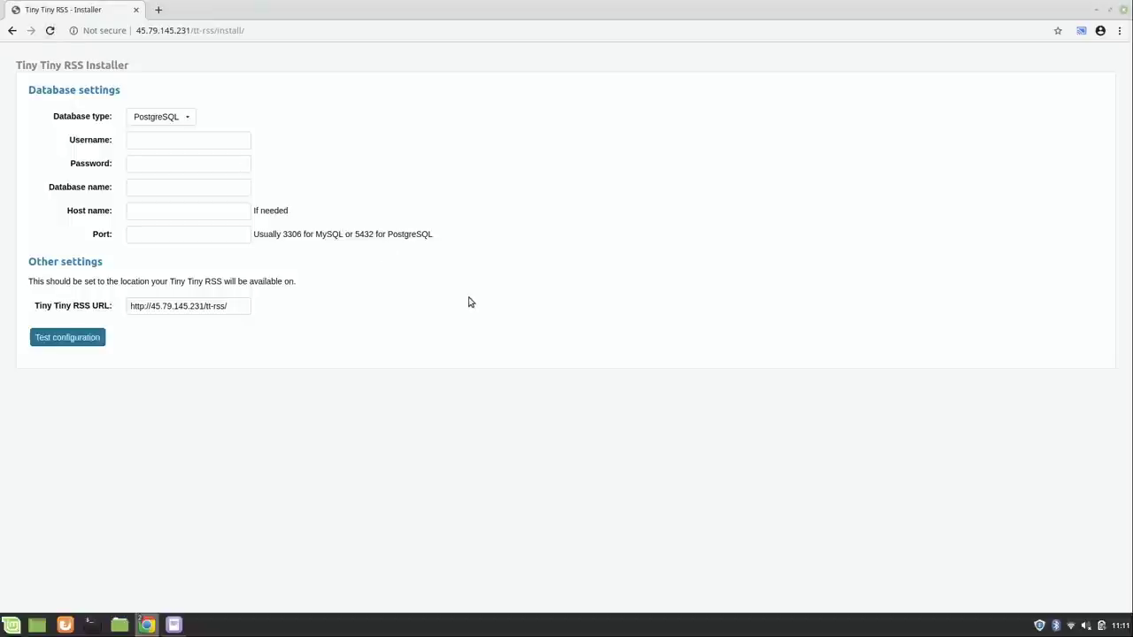
left_click(196, 118)
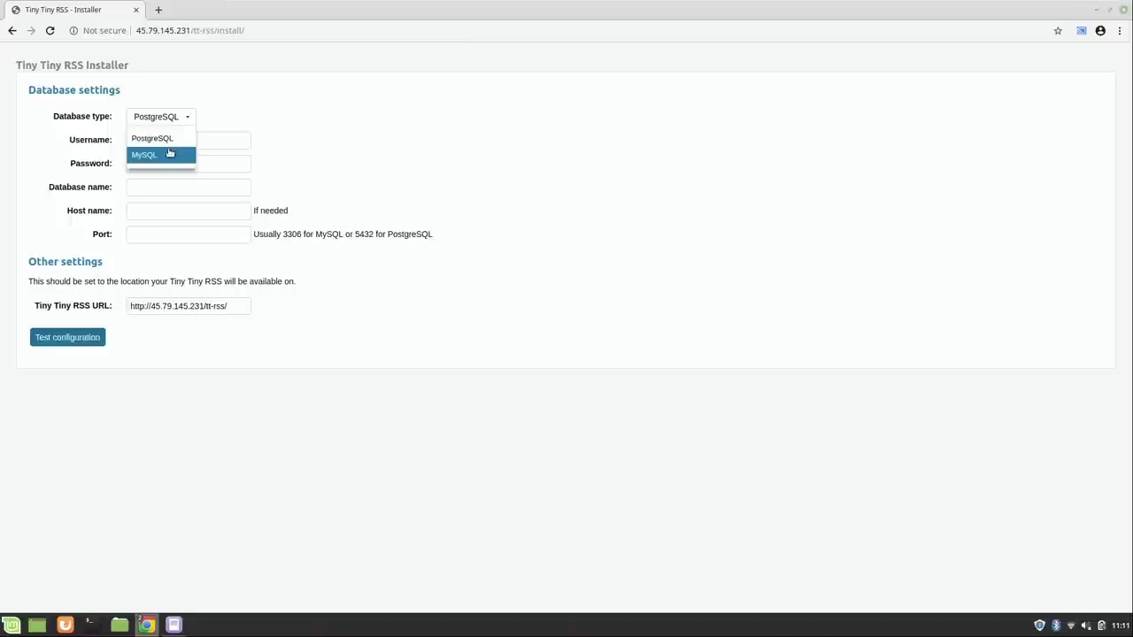
left_click(169, 155)
left_click(181, 139)
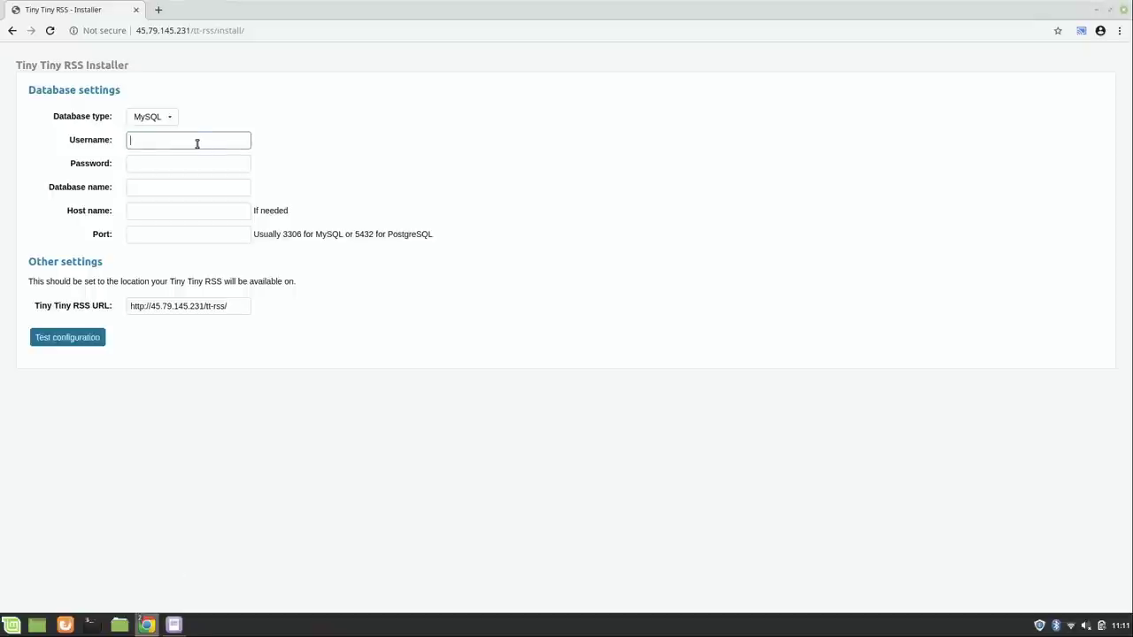
type("ttrss")
left_click(196, 164)
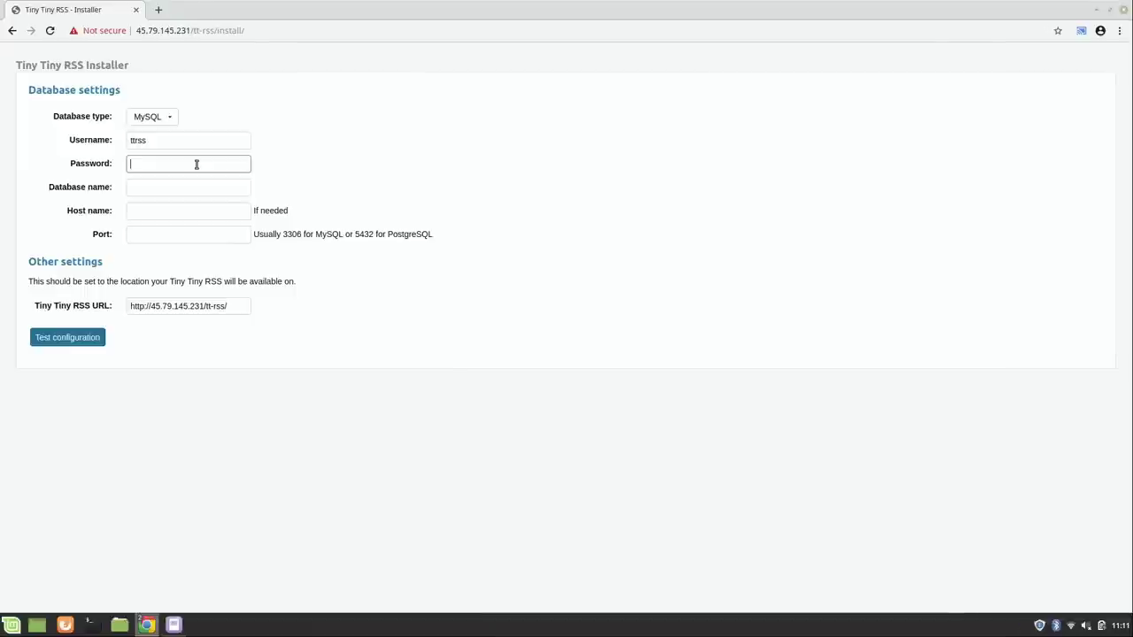
key("ctrl+v")
left_click(185, 195)
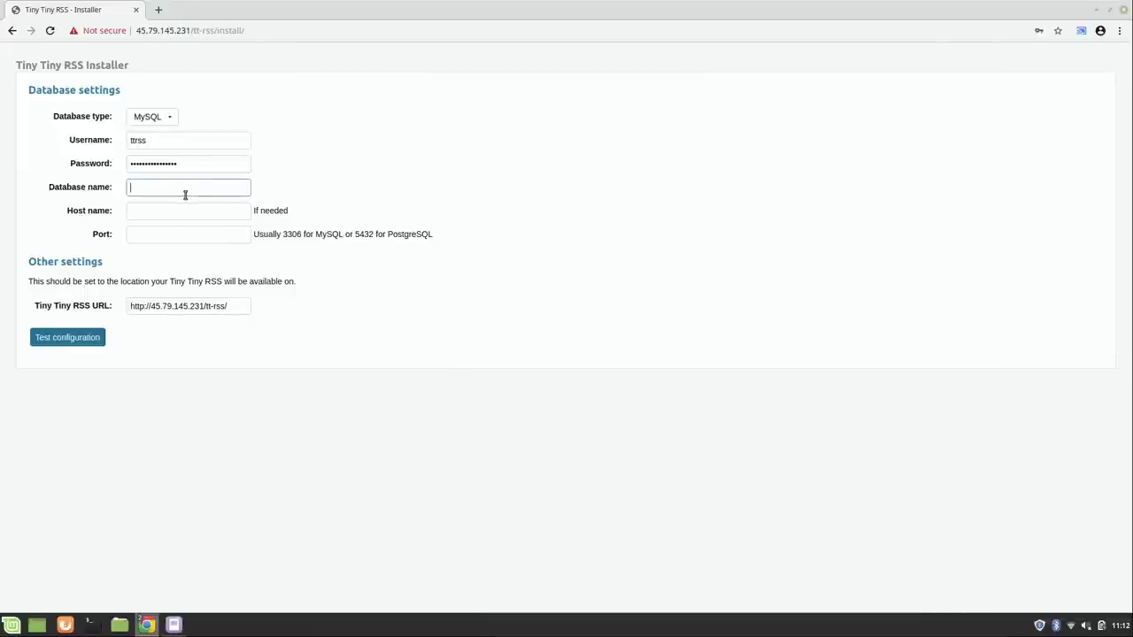
left_click(185, 206)
Test the configuration, initialize the database, and copy the generated config.php text
left_click(80, 341)
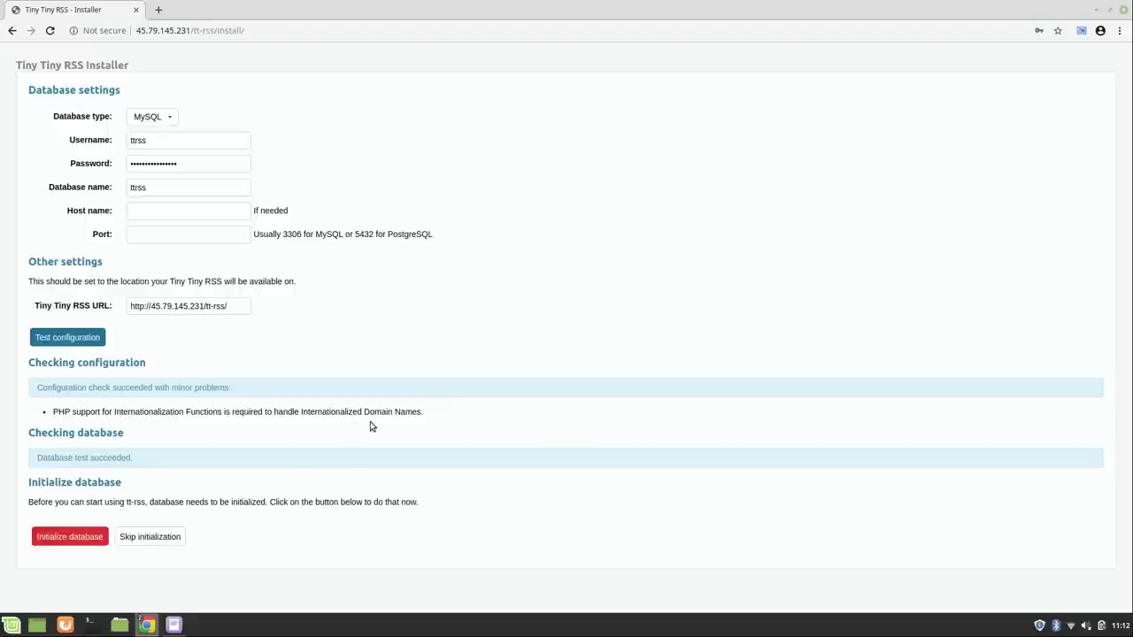
left_click(71, 540)
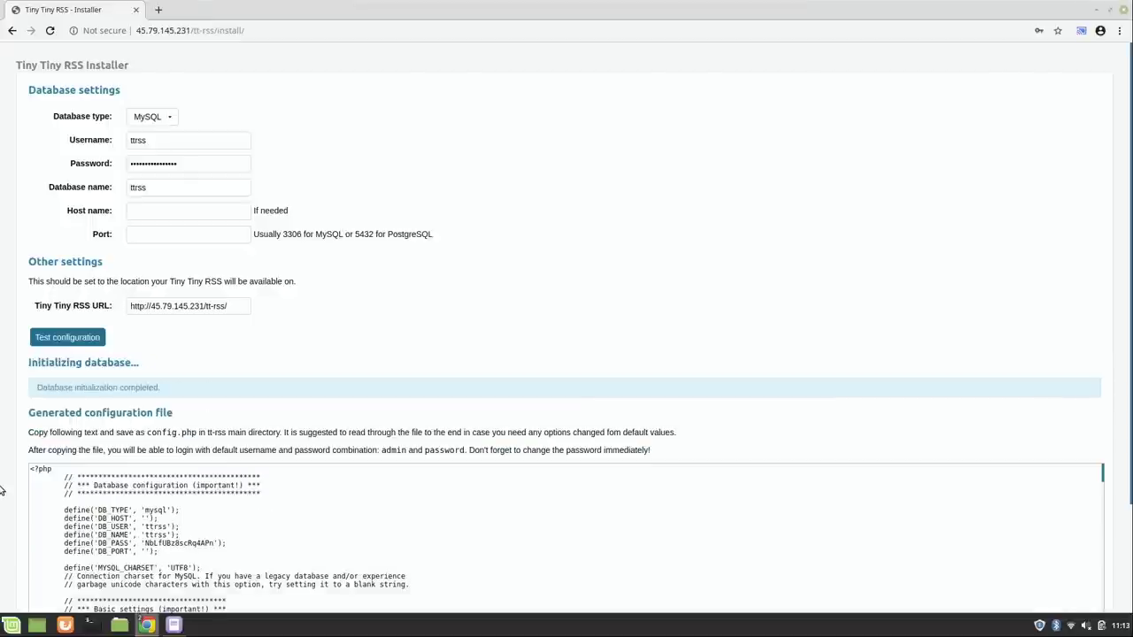
scroll(2, 488, "down", 3)
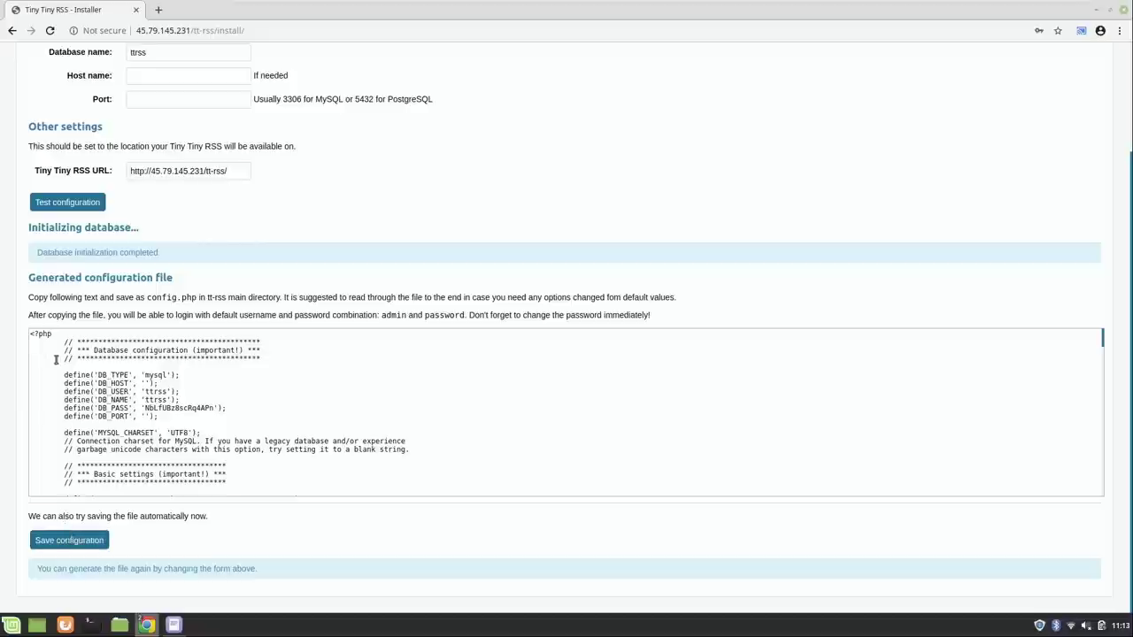
left_click_drag(30, 333, 285, 570)
right_click(189, 447)
left_click(210, 306)
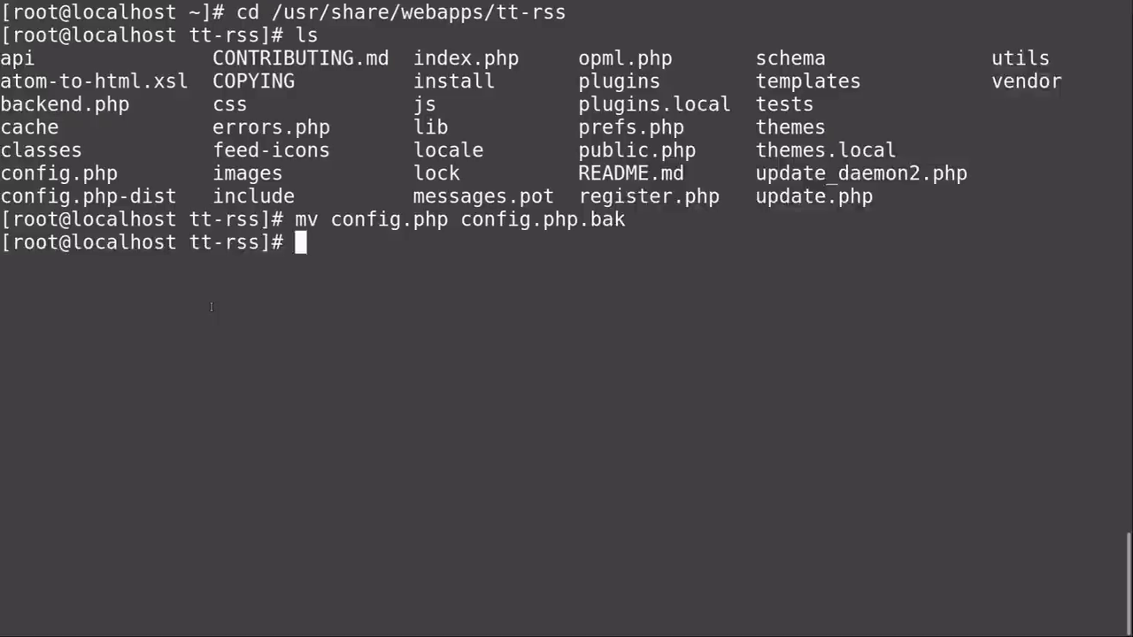
Clear the server terminal, then check the current directory and list the tt-rss files
key("ctrl+l")
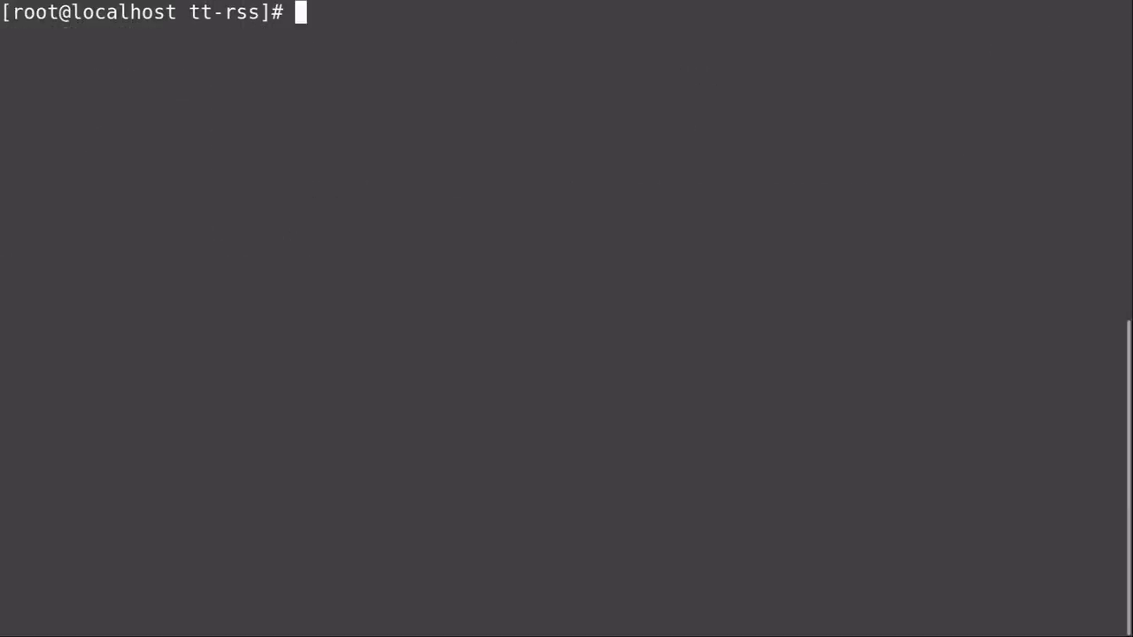
type("pwd")
key("Return")
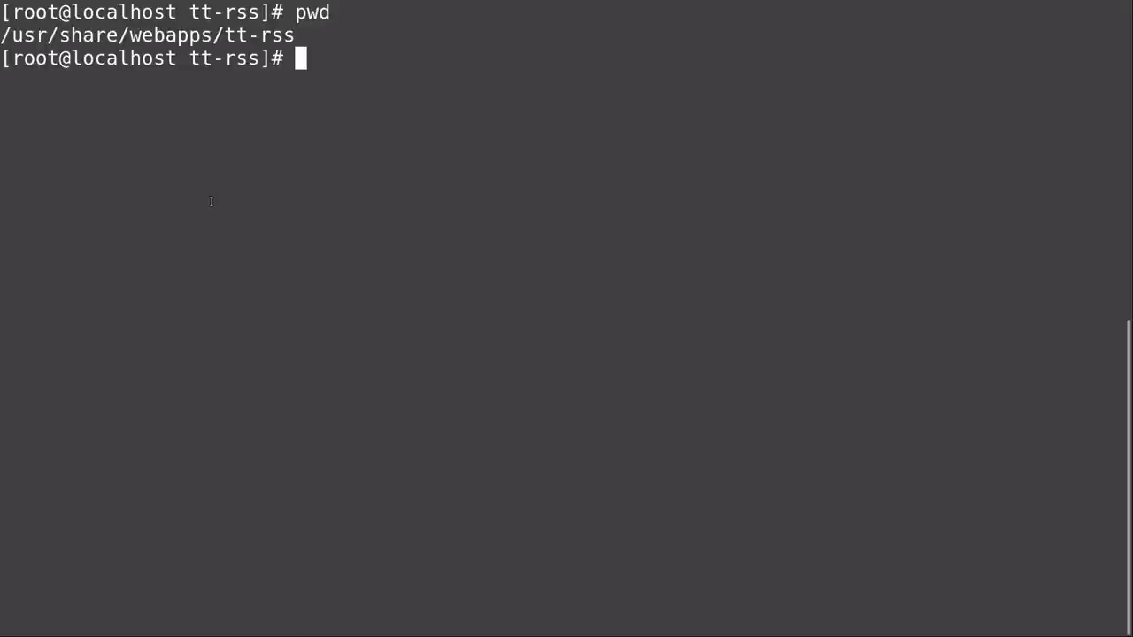
type("ls")
key("Return")
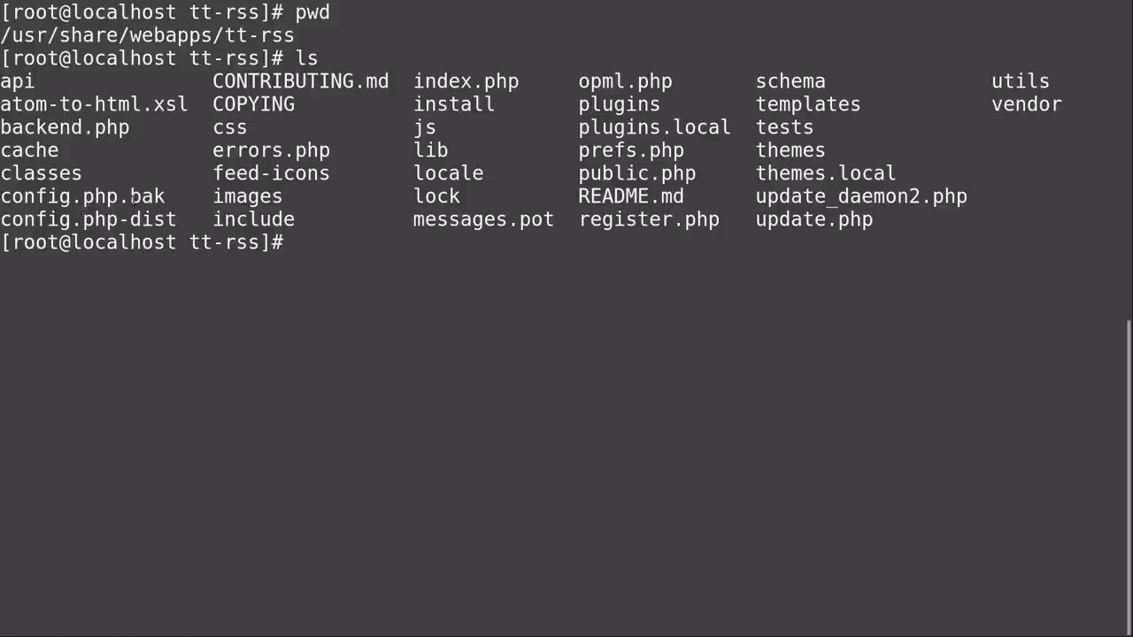
Create config.php in nano with the pasted installer configuration and save it
type("nano config.php")
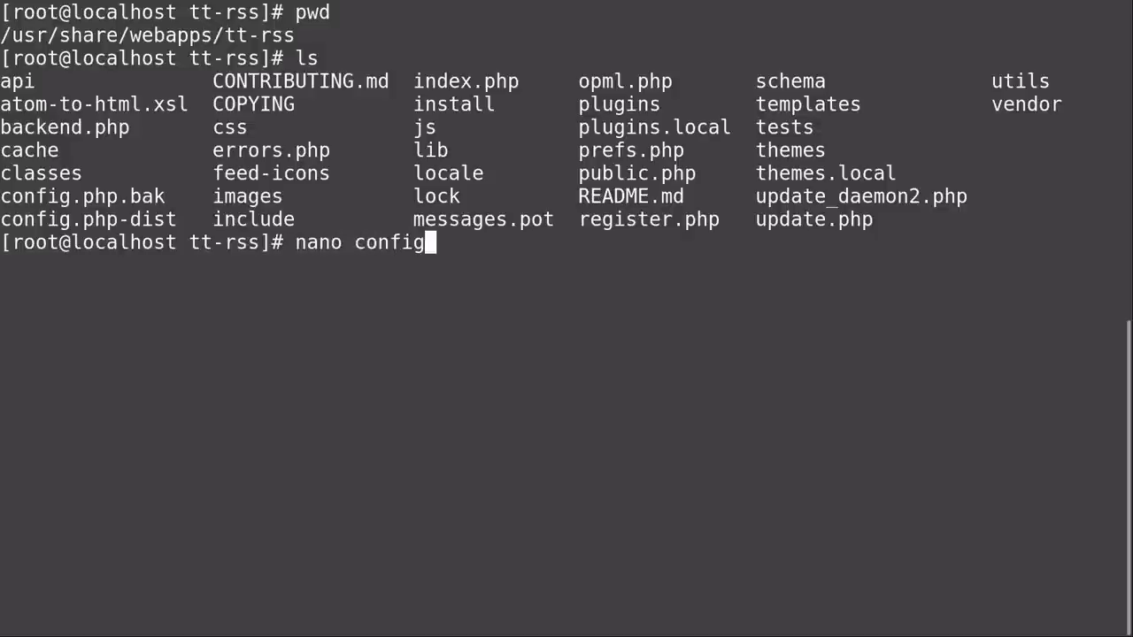
key("Return")
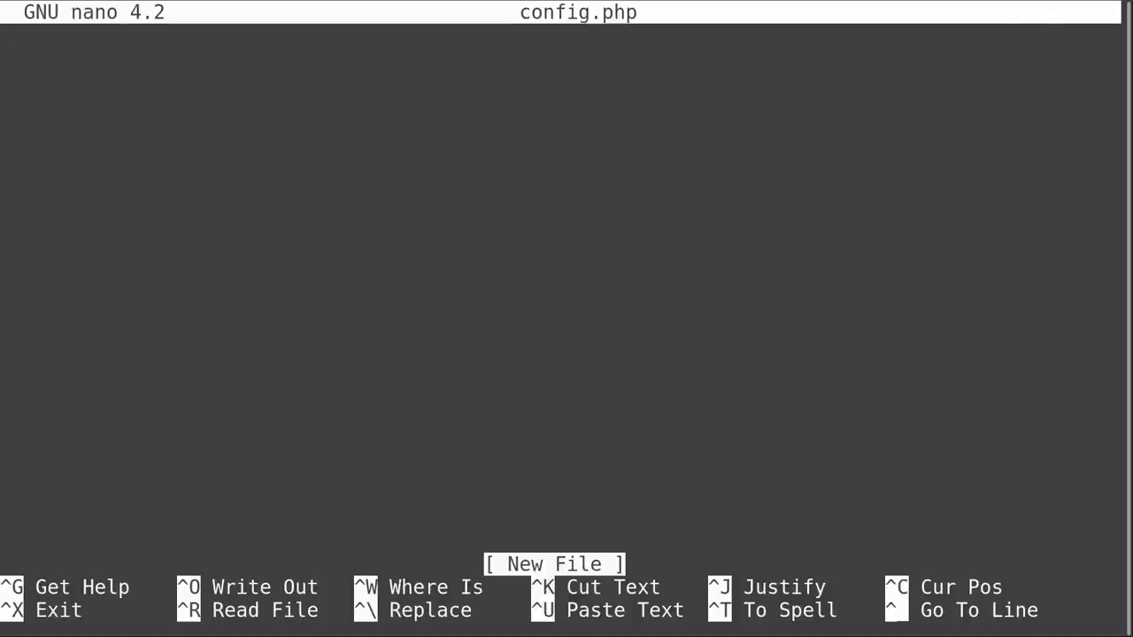
key("ctrl+shift+v")
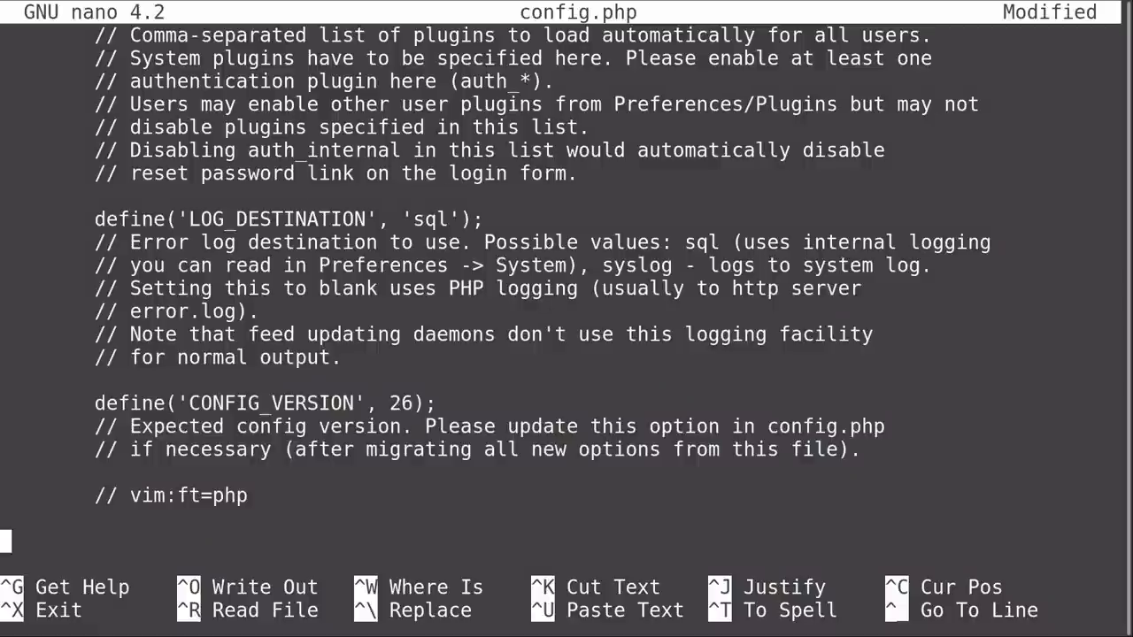
key("ctrl+o")
key("Return")
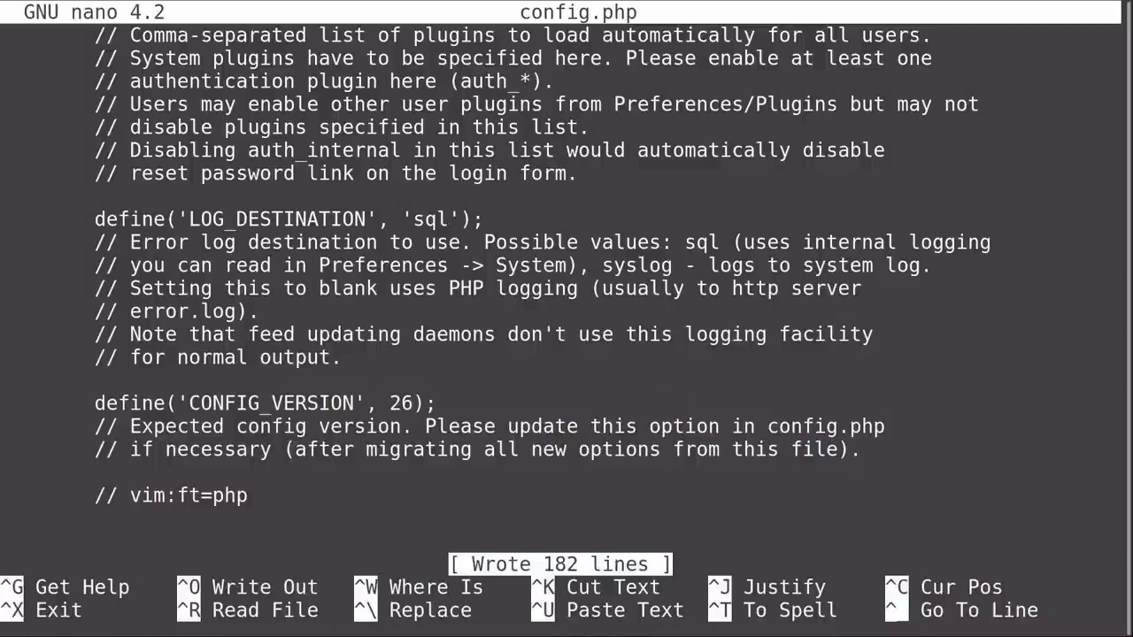
key("ctrl+x")
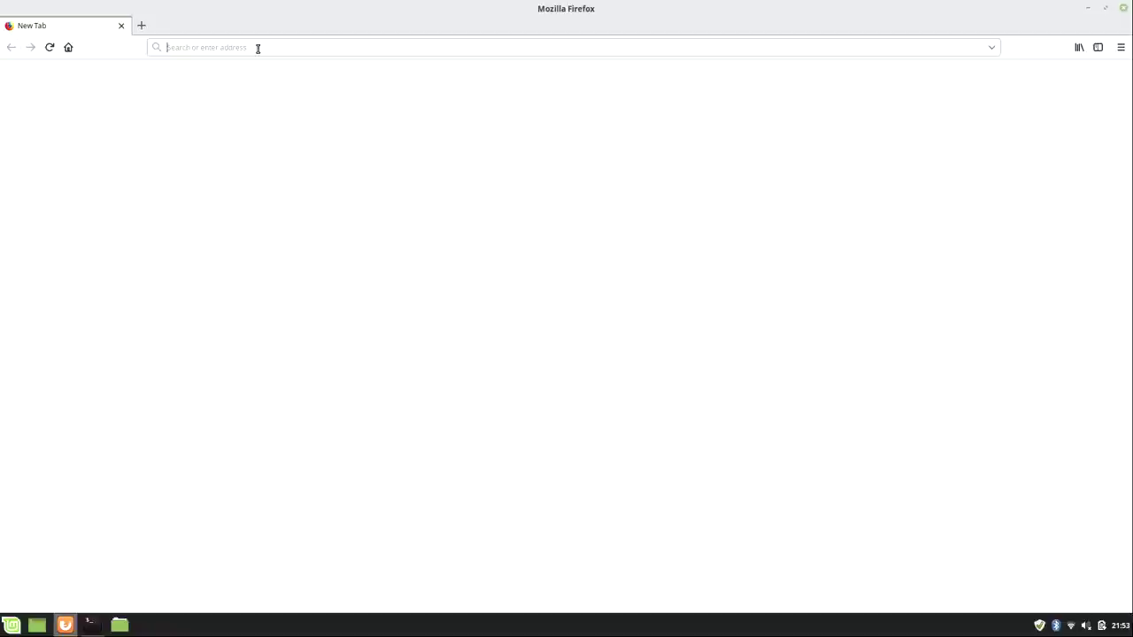
Load 172.105.18.100/tt-rss and enter login admin with the default password
type("172.105.18.100")
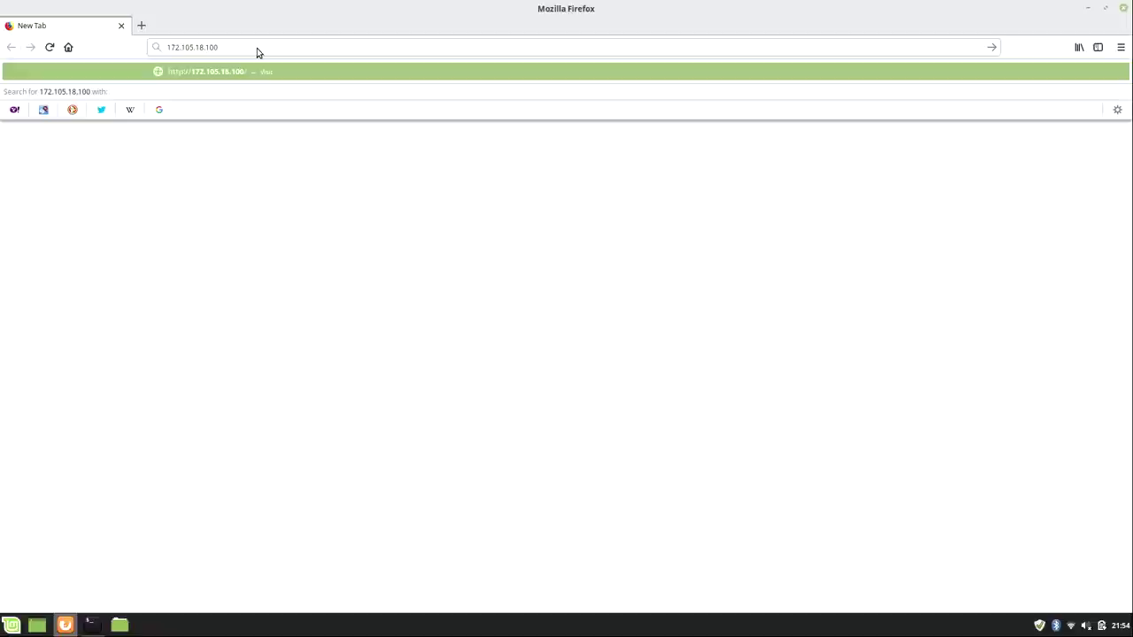
type("/tt-rss")
key("Return")
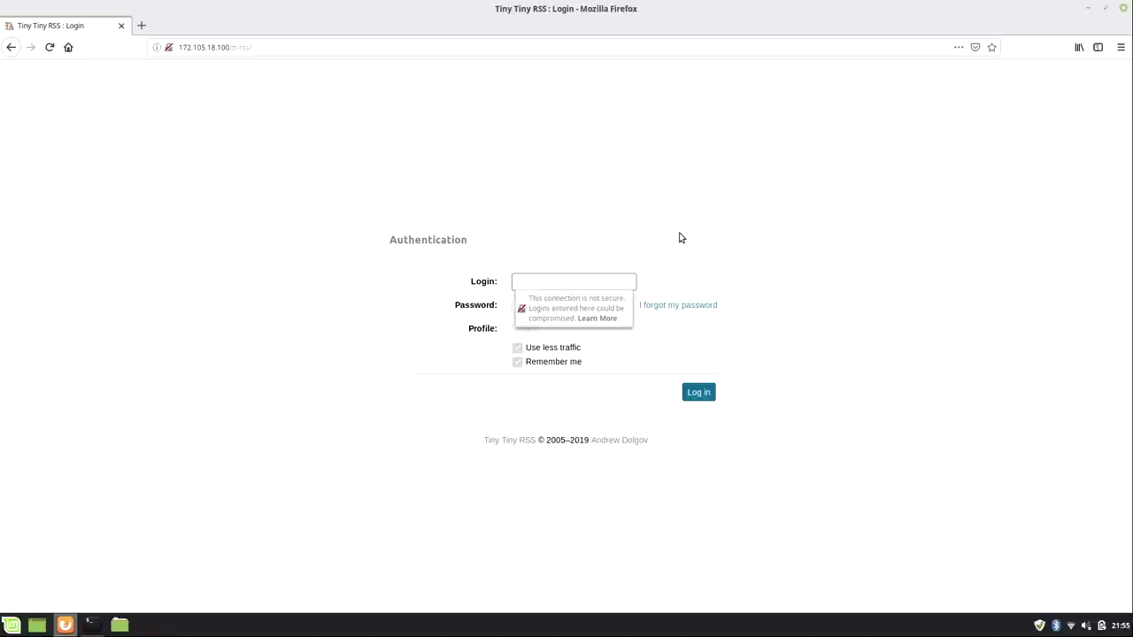
type("admin")
key("Tab")
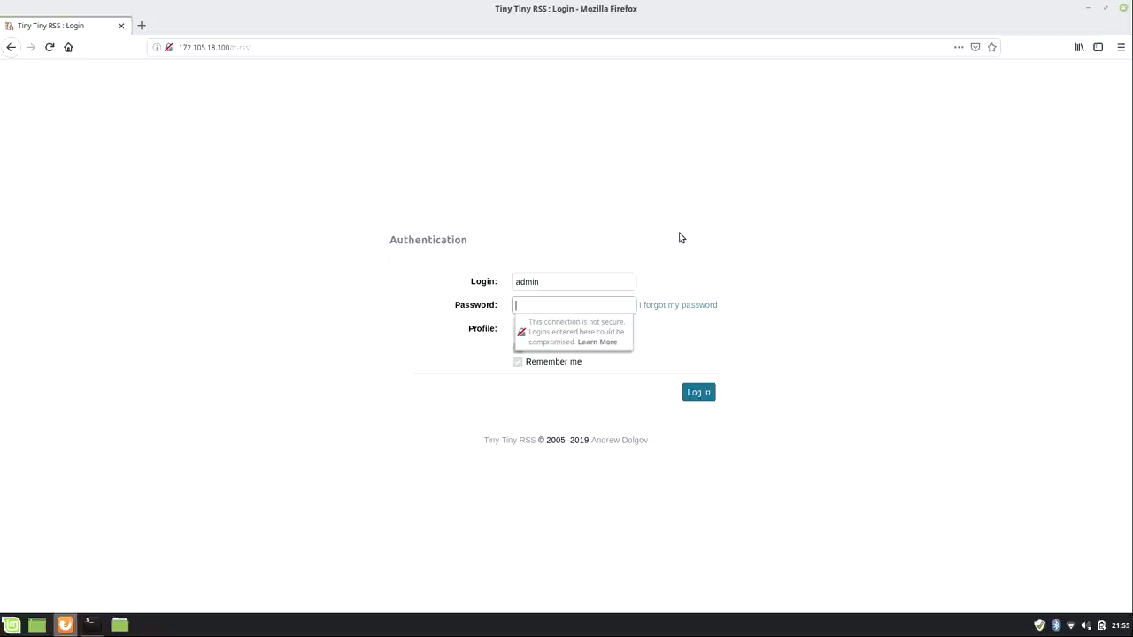
type("password")
Log in as admin without saving the login in Firefox, and open Preferences
left_click(692, 395)
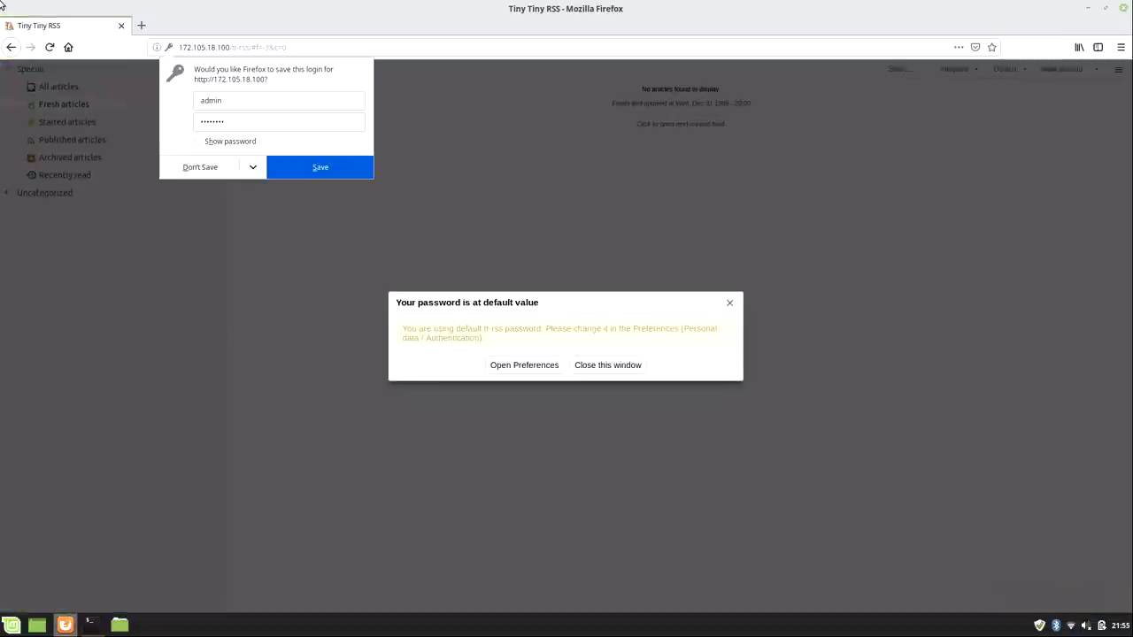
left_click(191, 168)
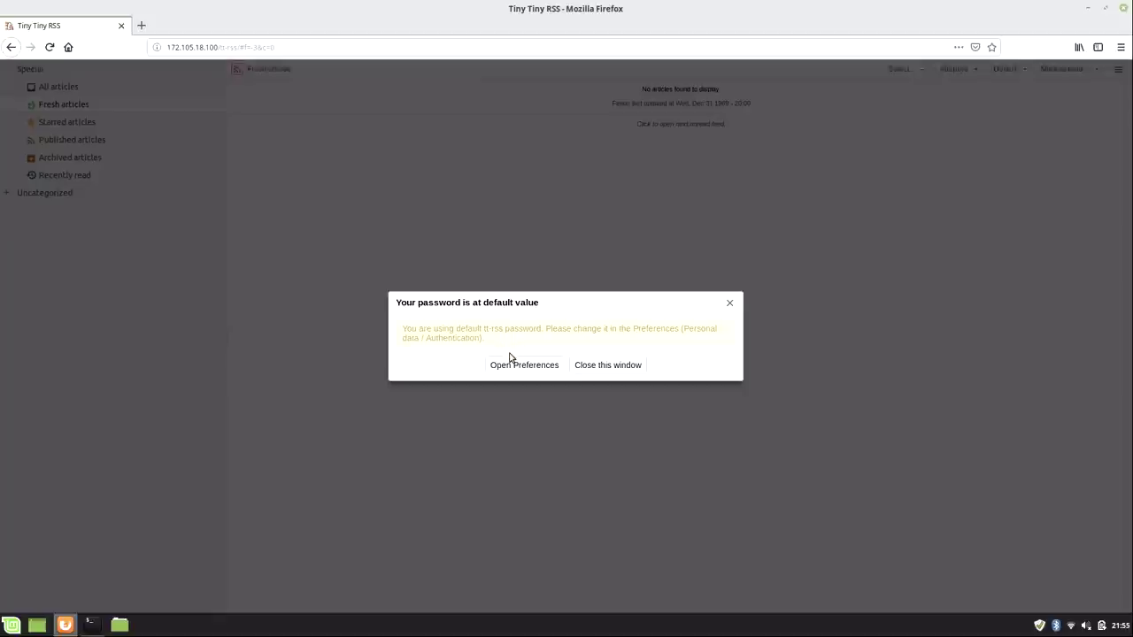
left_click(517, 367)
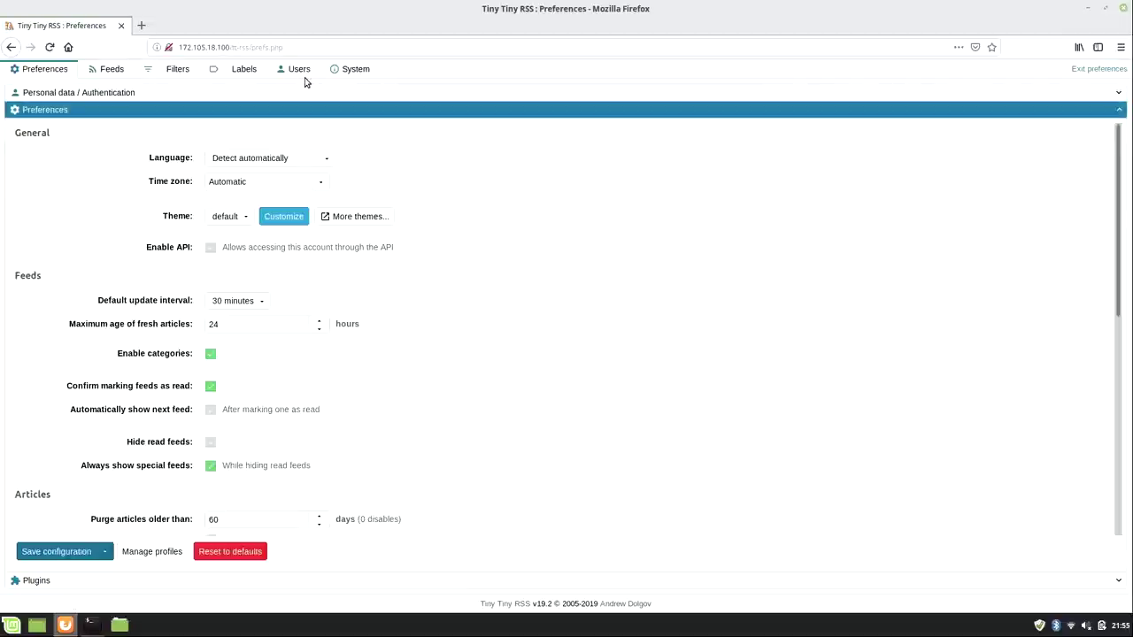
Edit the admin account from the Users list and enter a new password
left_click(299, 71)
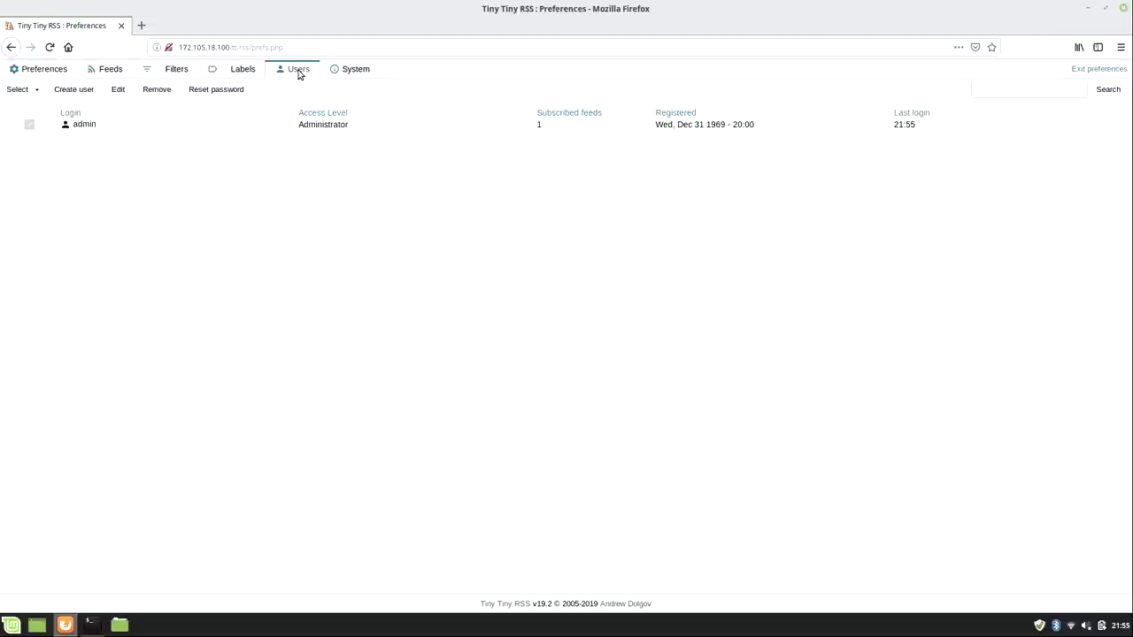
left_click(85, 123)
left_click(117, 90)
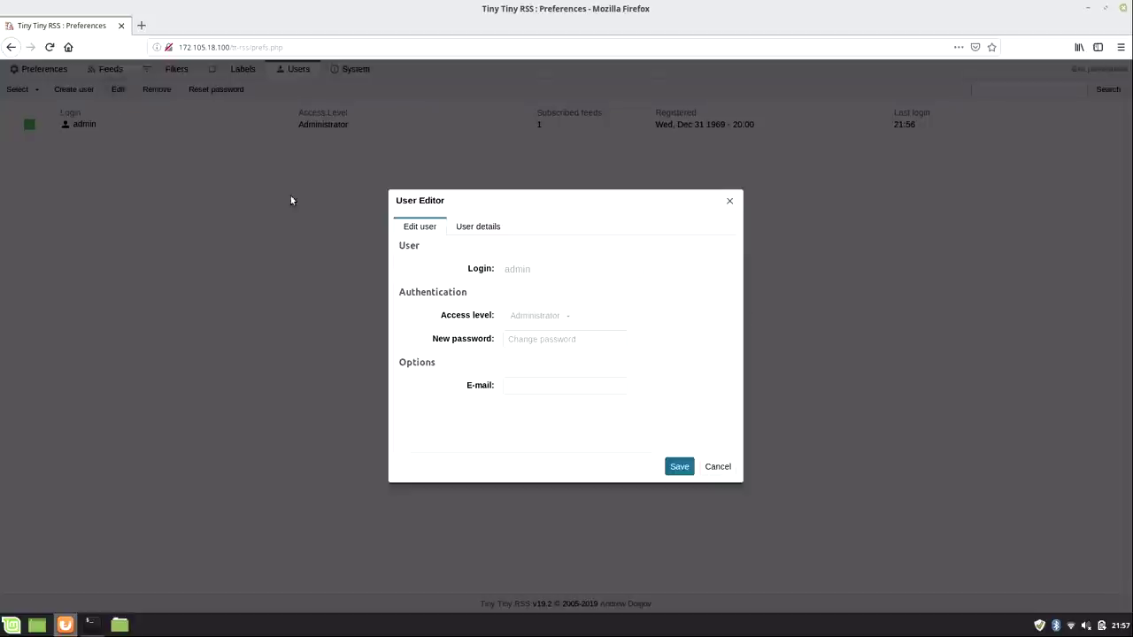
left_click(534, 340)
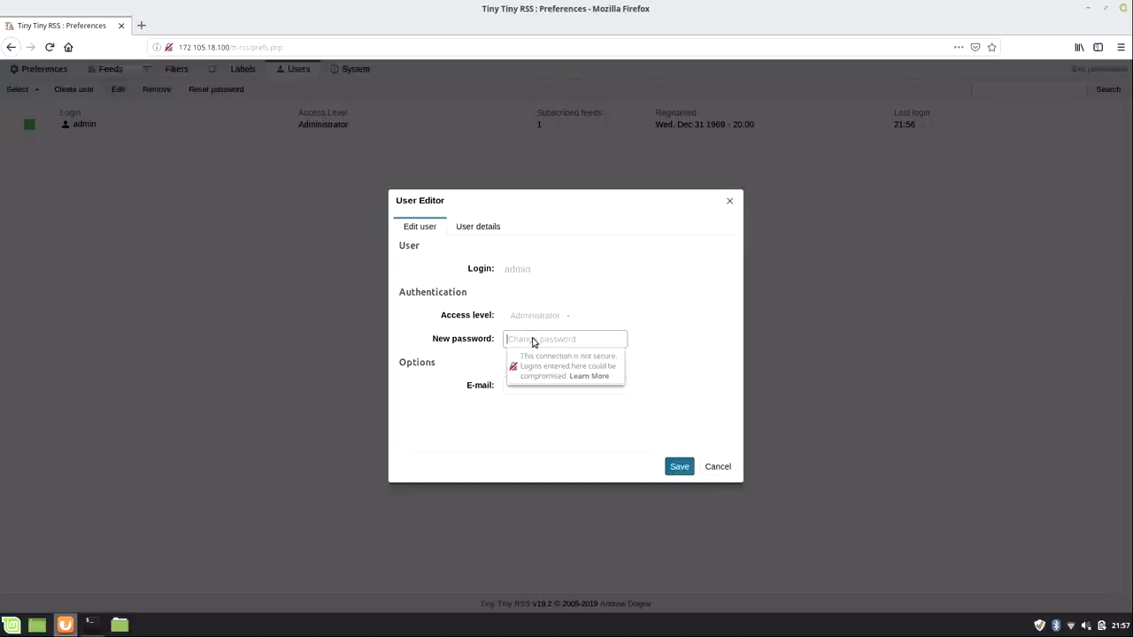
type("password")
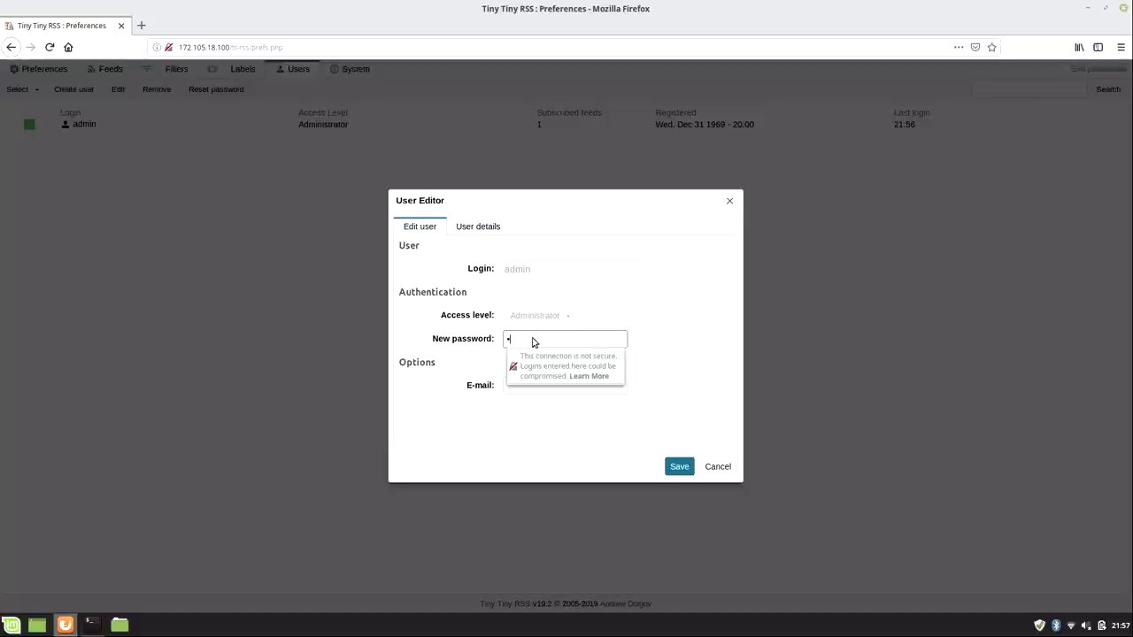
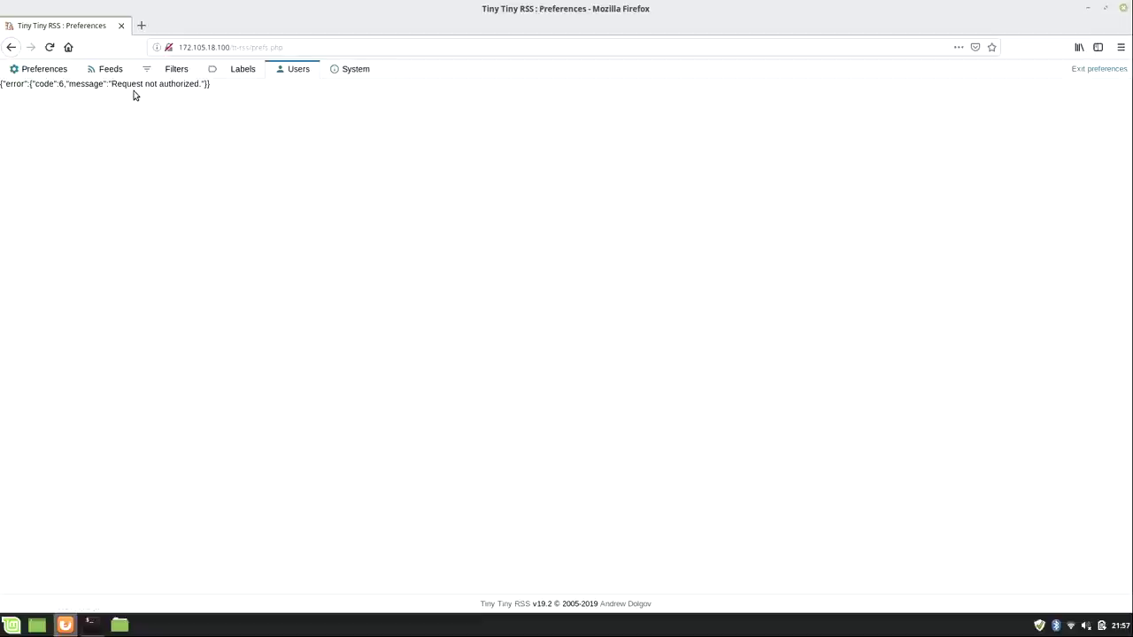
Exit preferences, log in as the admin user with the new password, and decline saving the login
left_click(1105, 69)
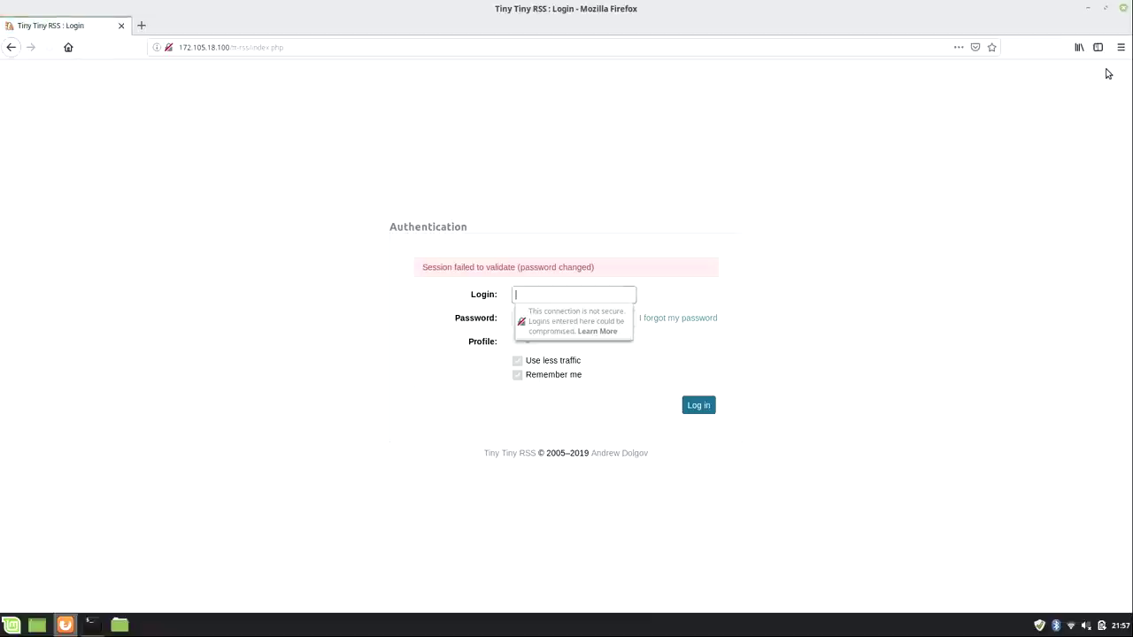
type("admin")
key("Tab")
type("password")
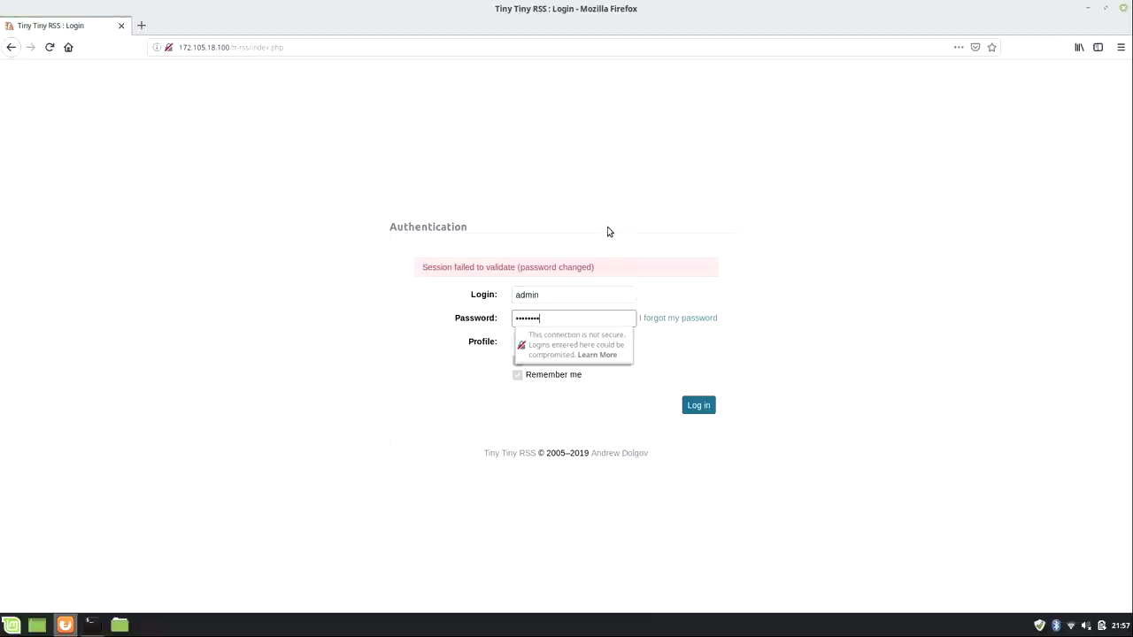
left_click(698, 409)
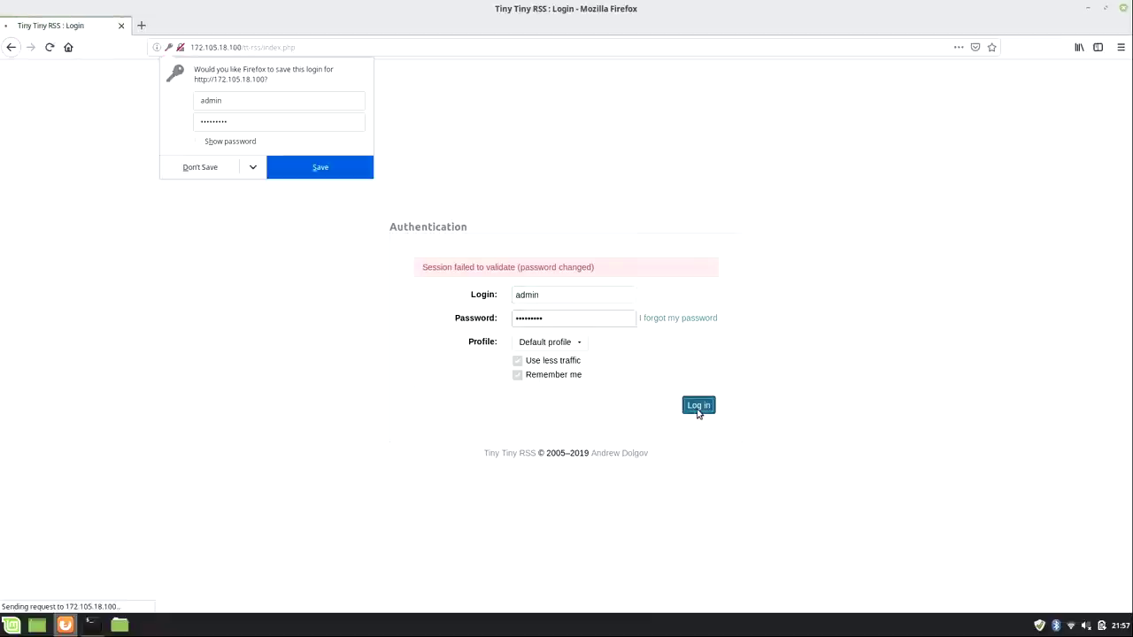
left_click(200, 167)
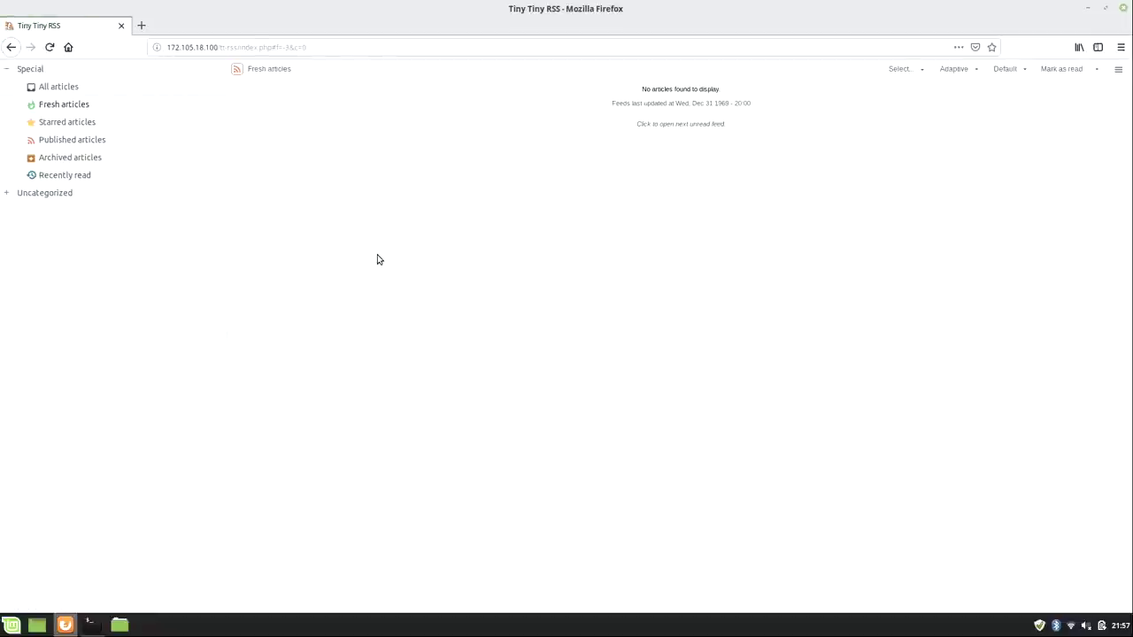